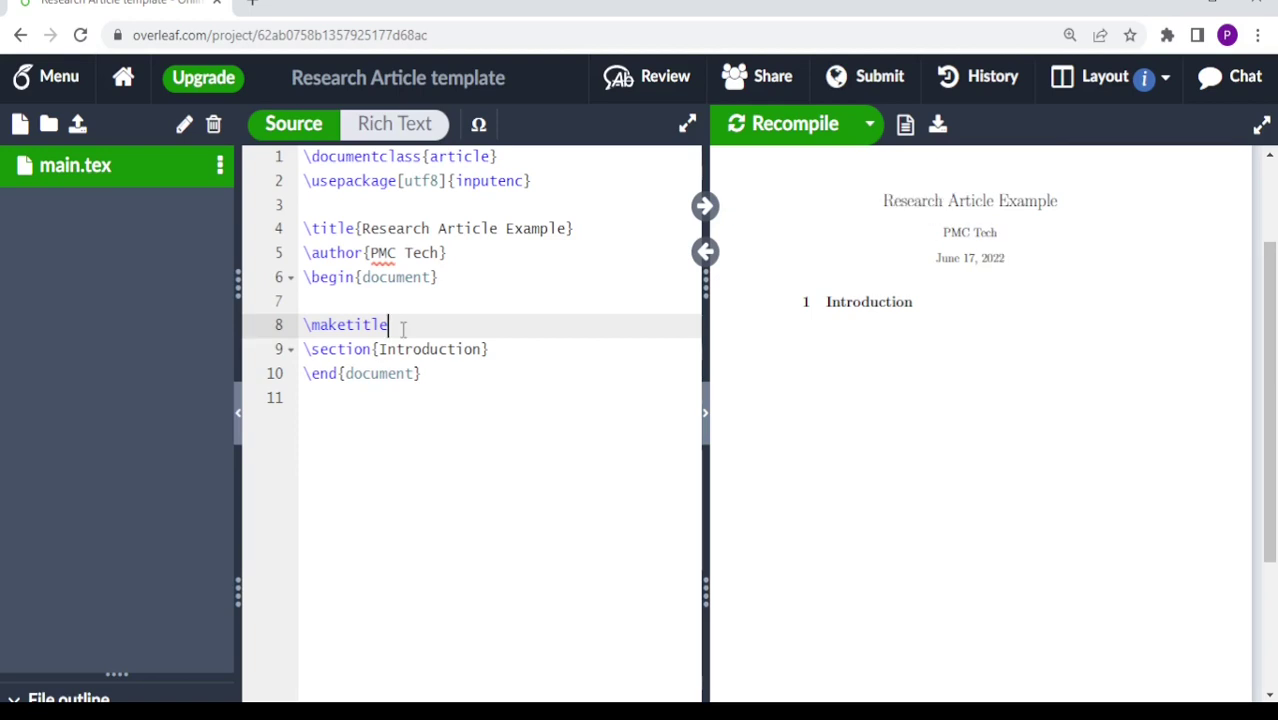
Step: Add \titlepage after \maketitle and recompile so the Introduction starts on page 2
key(Return)
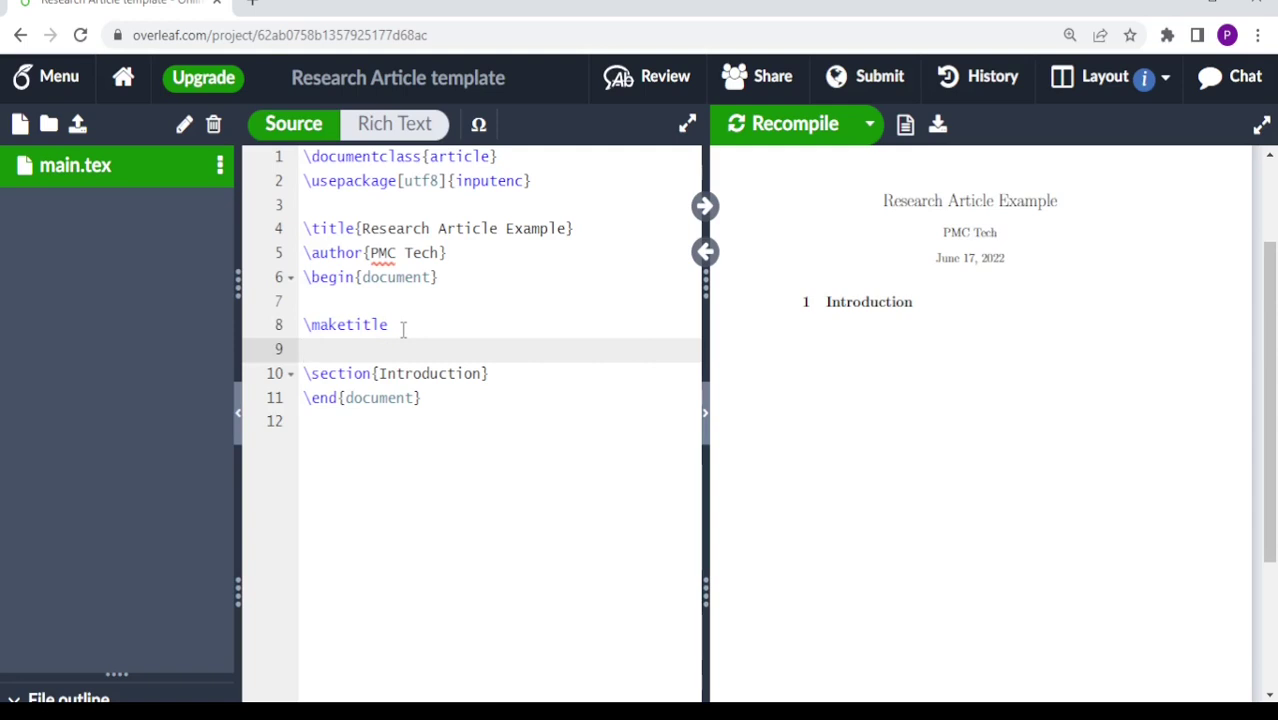
text(\)
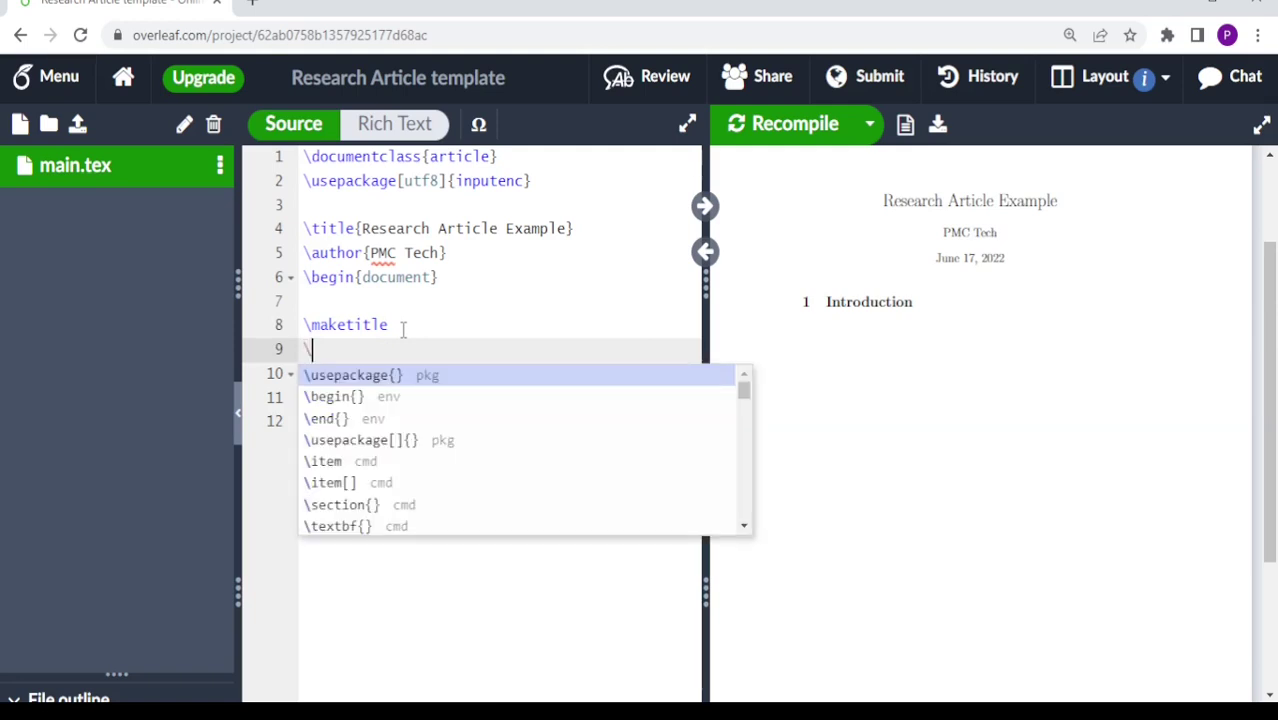
text(titlepage)
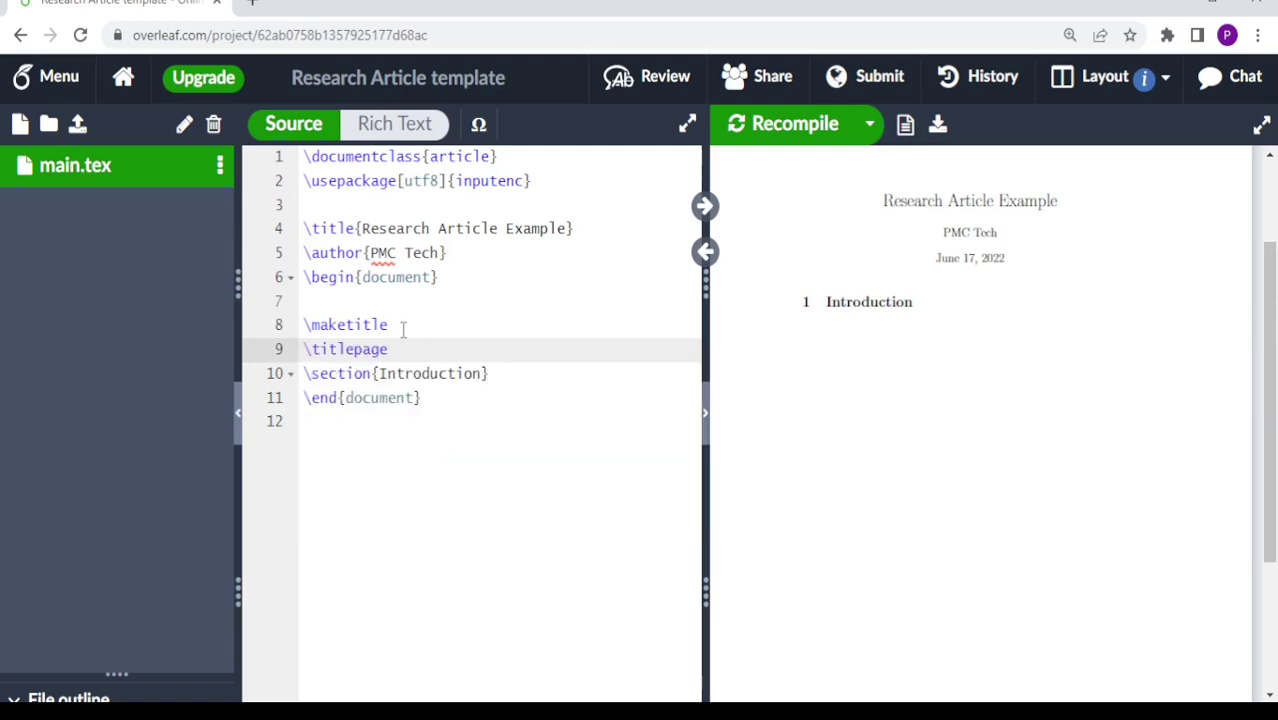
click(772, 124)
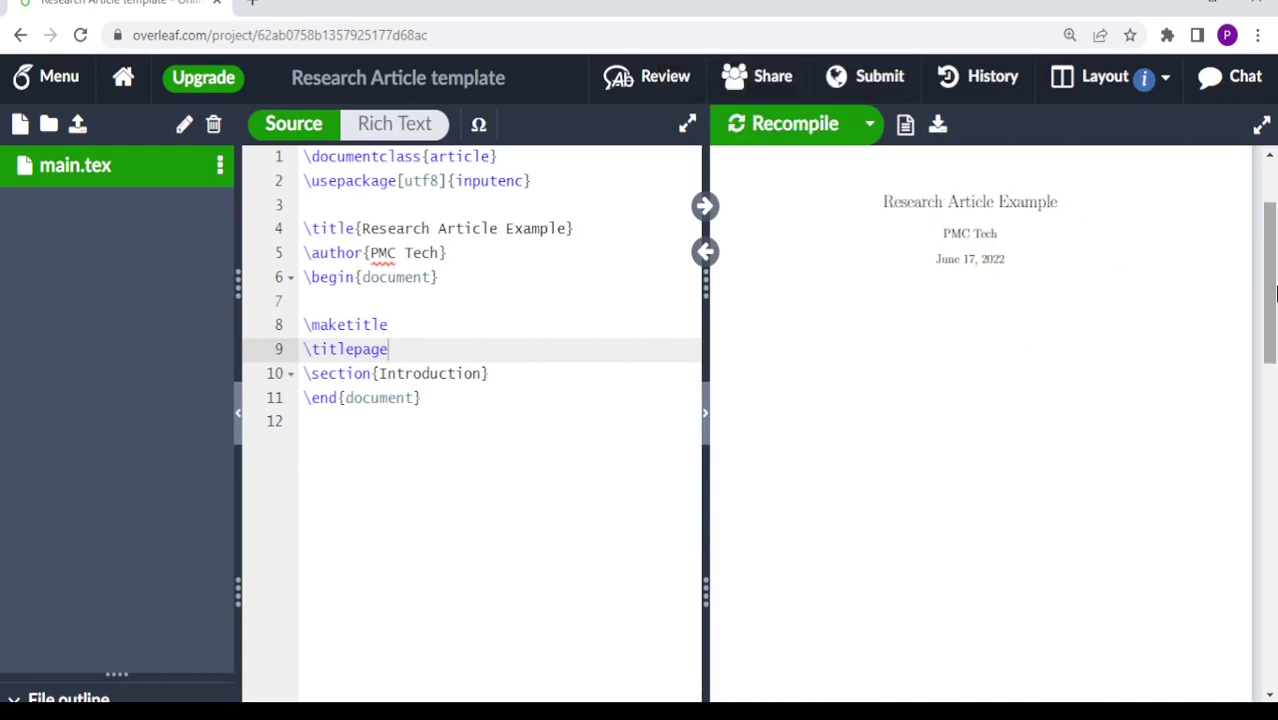
mouse_move(1273, 289)
mouse_down()
mouse_move(1265, 478)
mouse_move(1256, 298)
mouse_up()
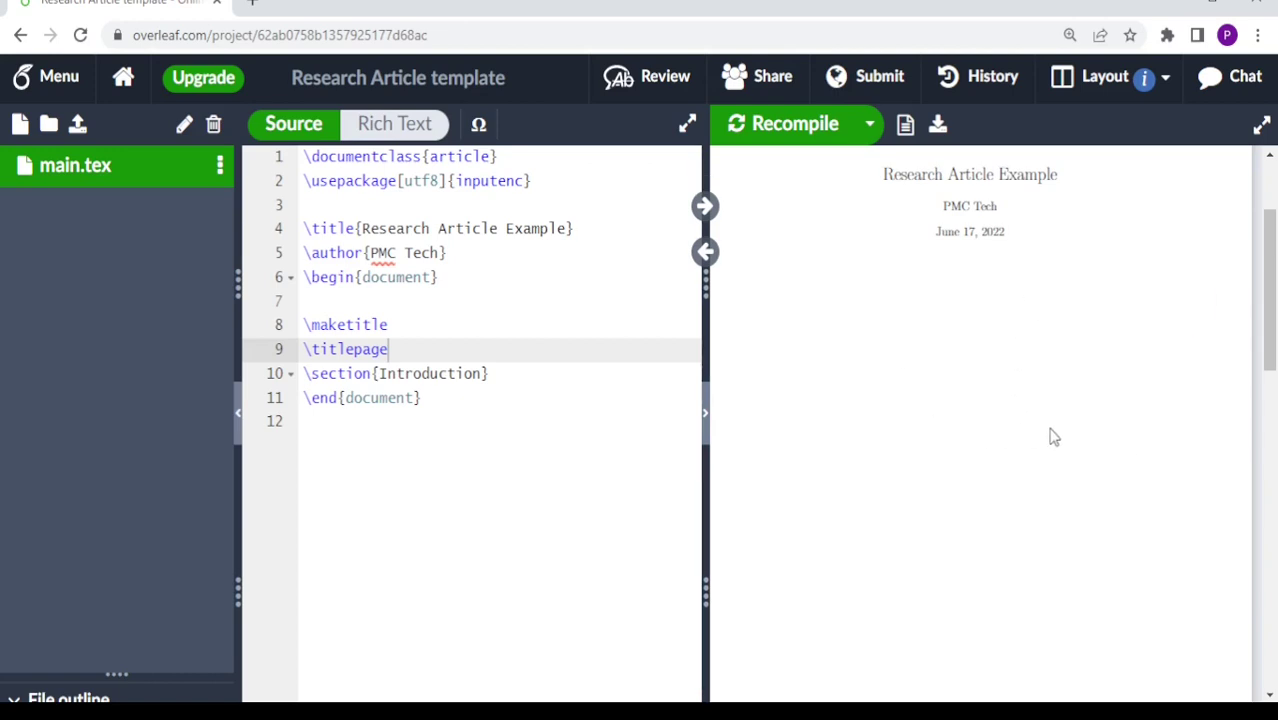
scroll(895, 559, down, 5)
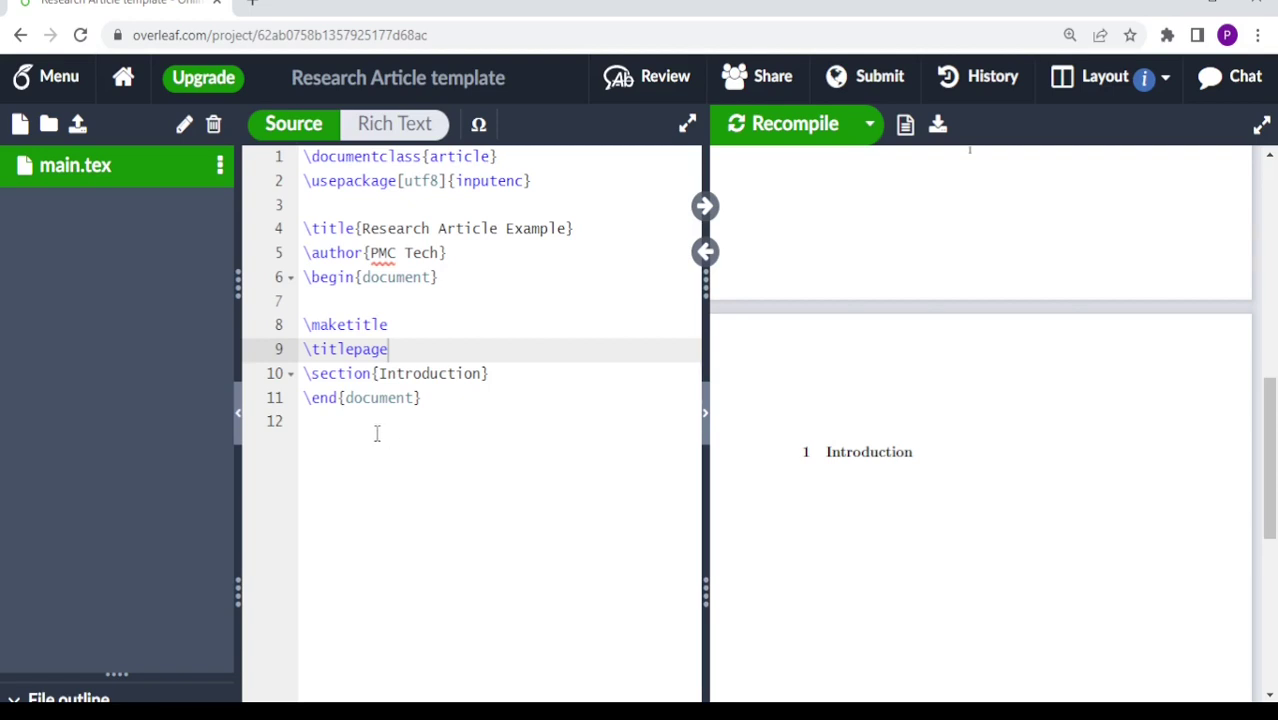
Step: Type 'This the the introduction to my article' on a new line under the Introduction heading
click(507, 373)
key(Return)
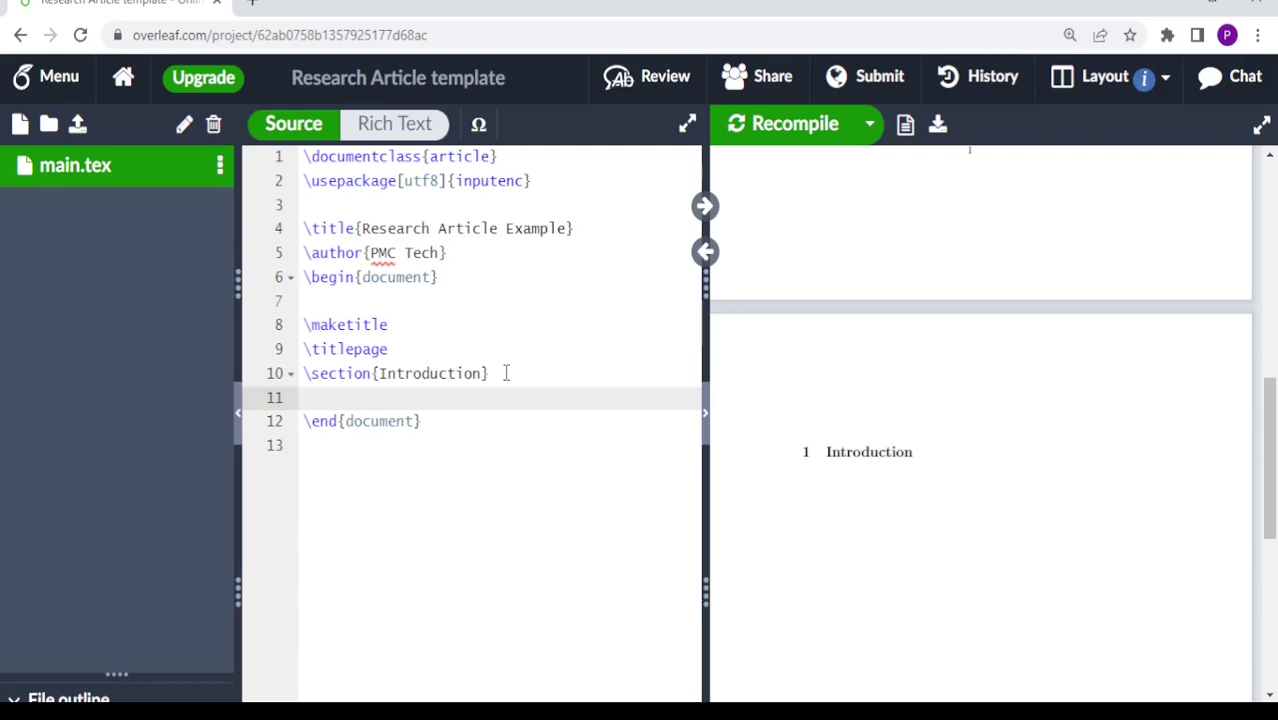
text(This the the introduction to my article)
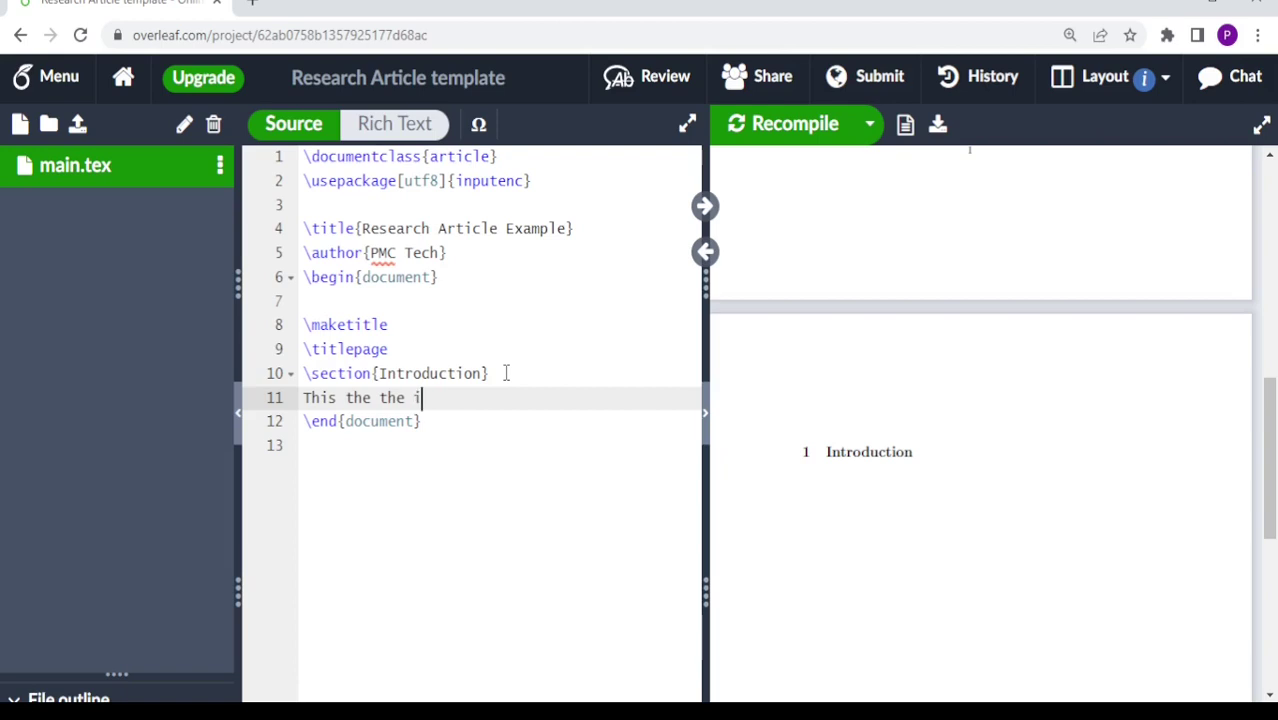
Step: Duplicate the introduction sentence several times, fix the run-together spacing, and recompile
drag(646, 391, 306, 397)
key(ctrl+c)
click(640, 397)
key(Return)
key(ctrl+v)
key(ctrl+v)
key(ctrl+v)
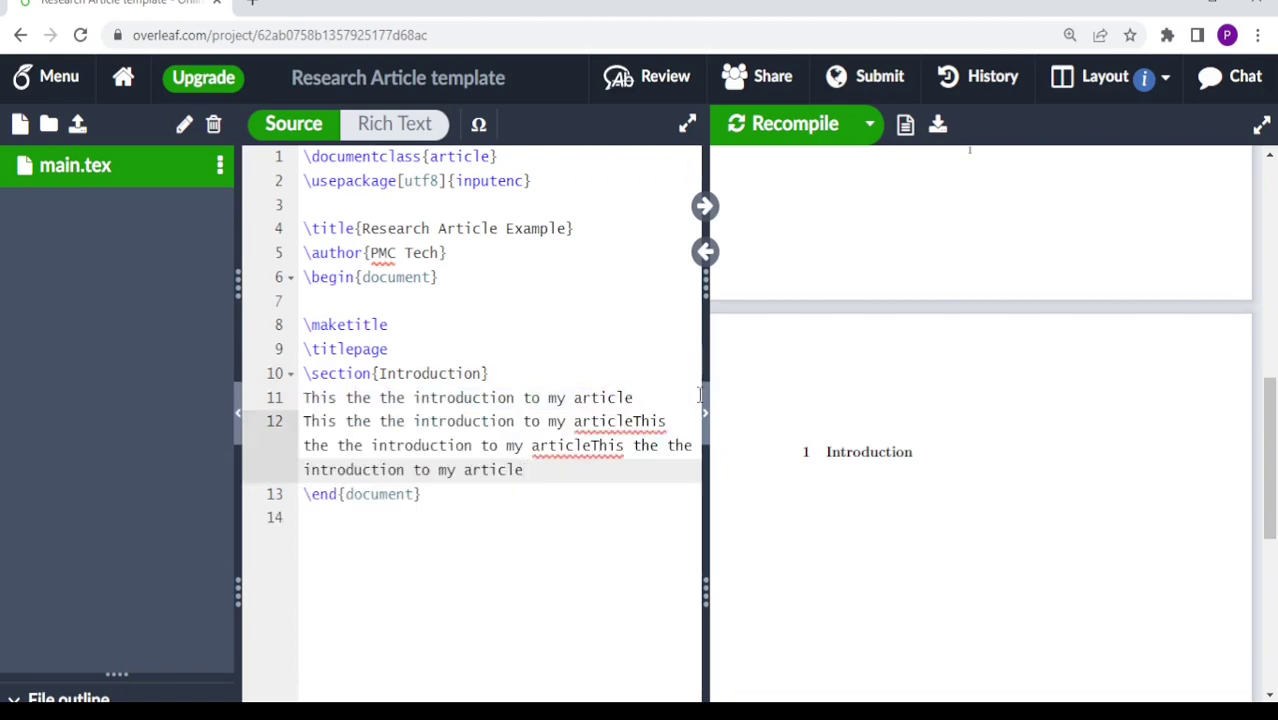
click(634, 421)
click(592, 445)
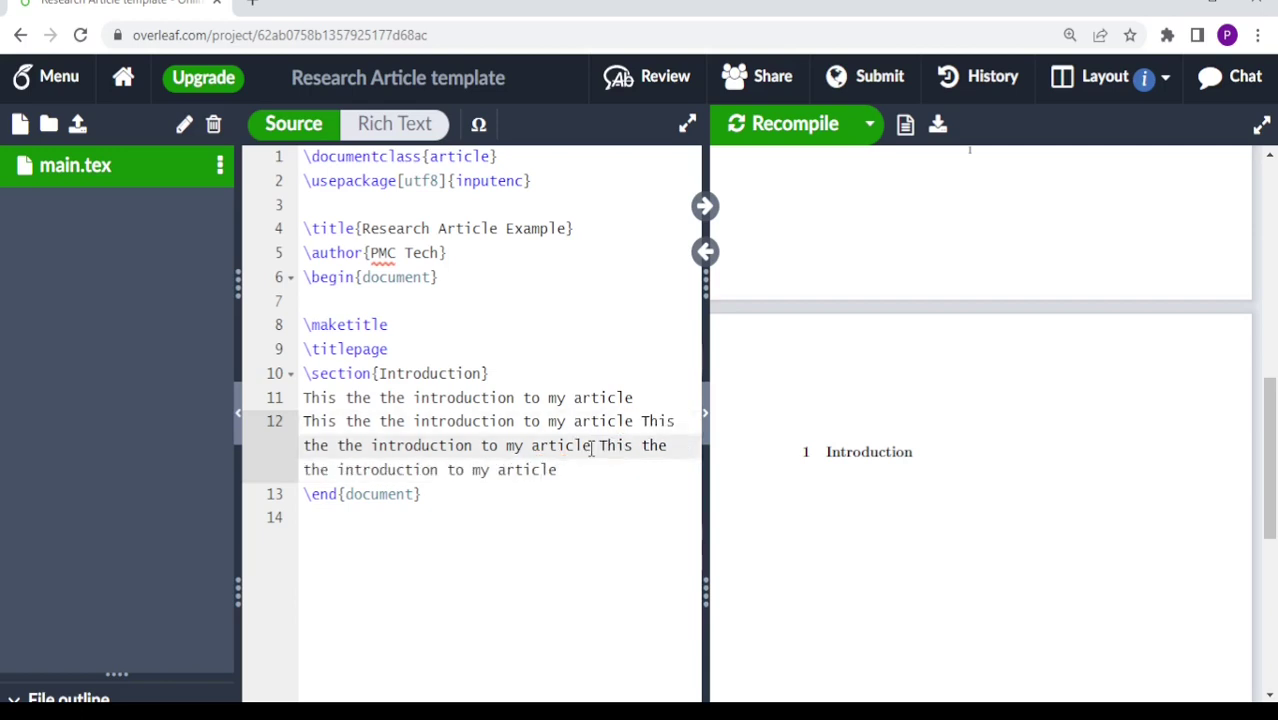
click(799, 128)
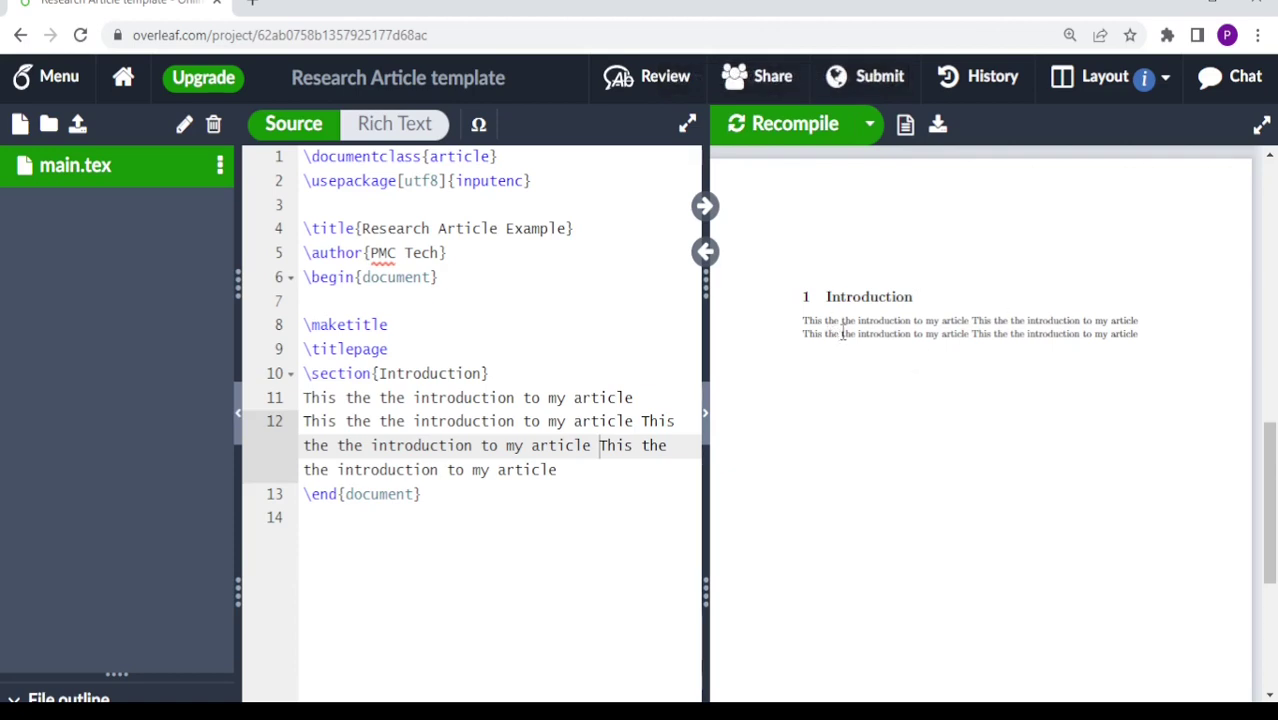
click(576, 465)
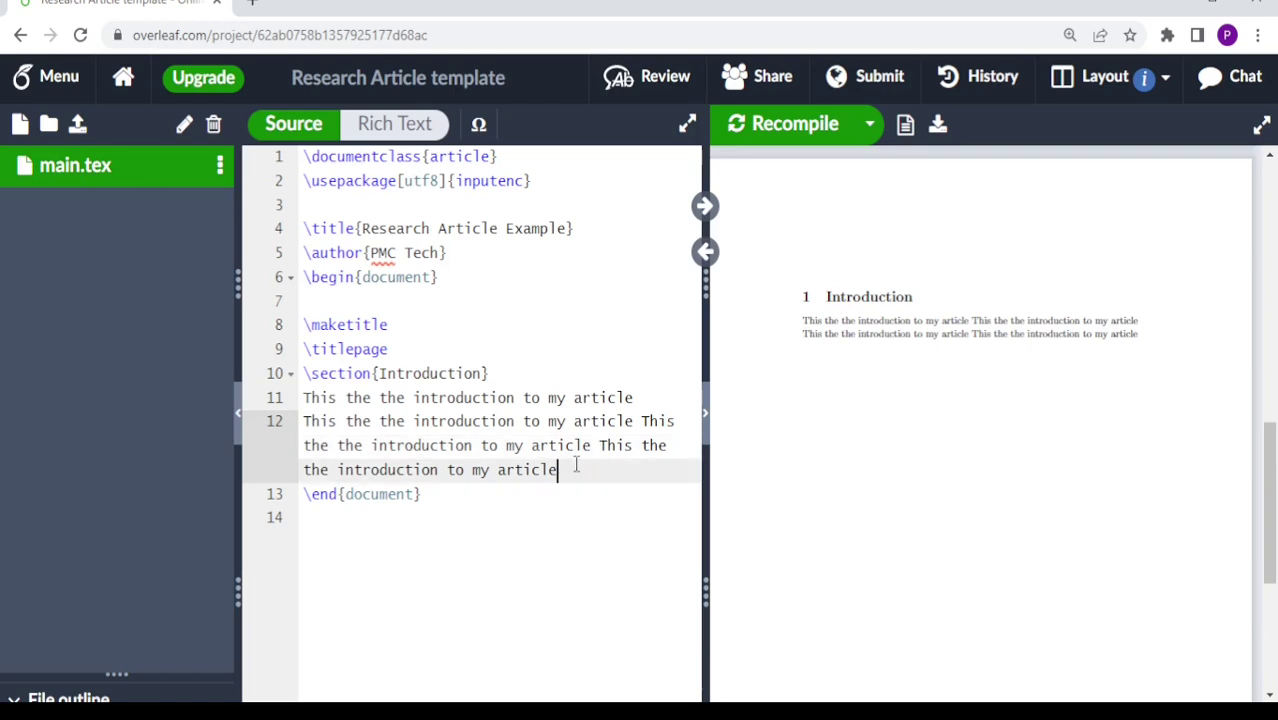
Step: Insert a \subsection{Background} heading after the introduction paragraph
key(Return)
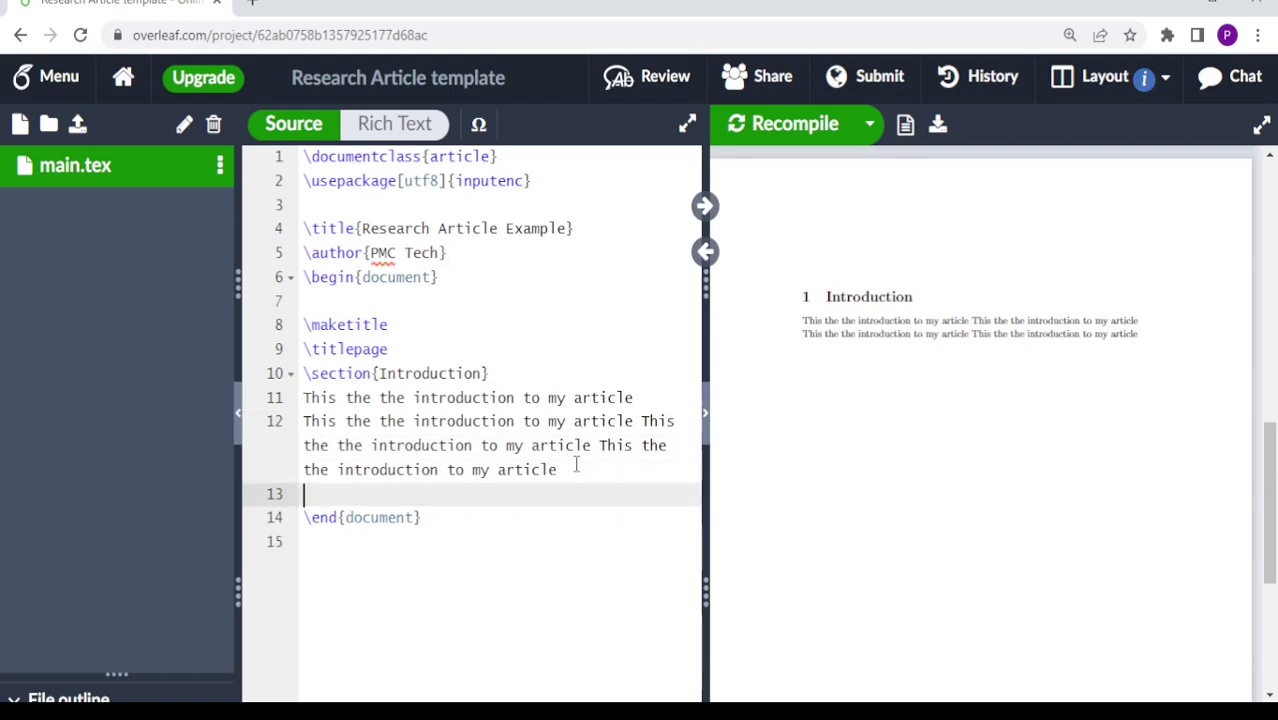
text(\)
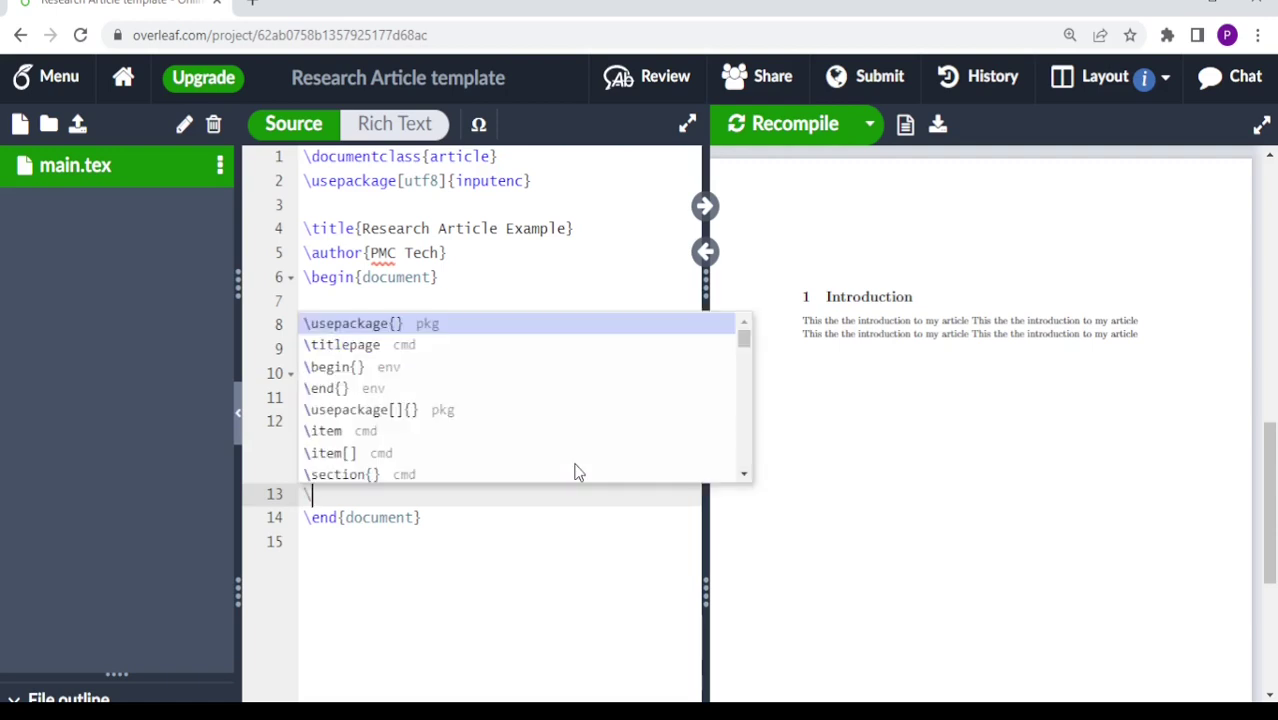
text(sub)
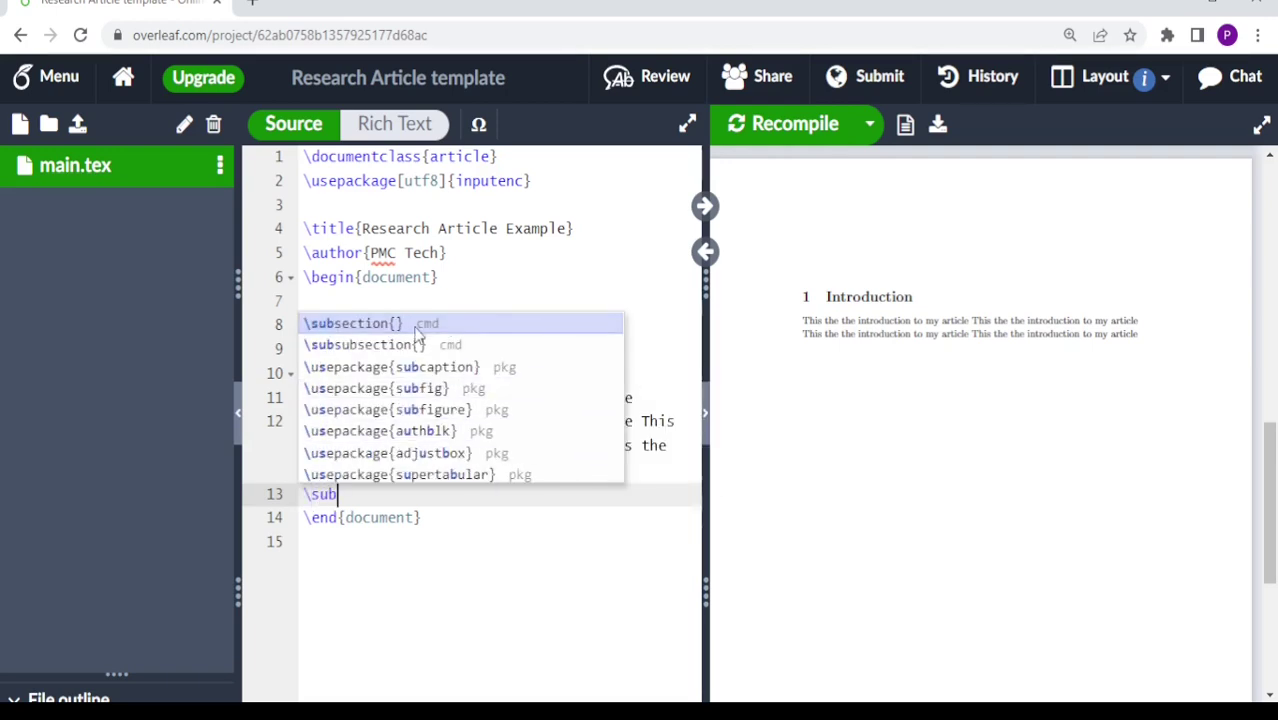
click(399, 326)
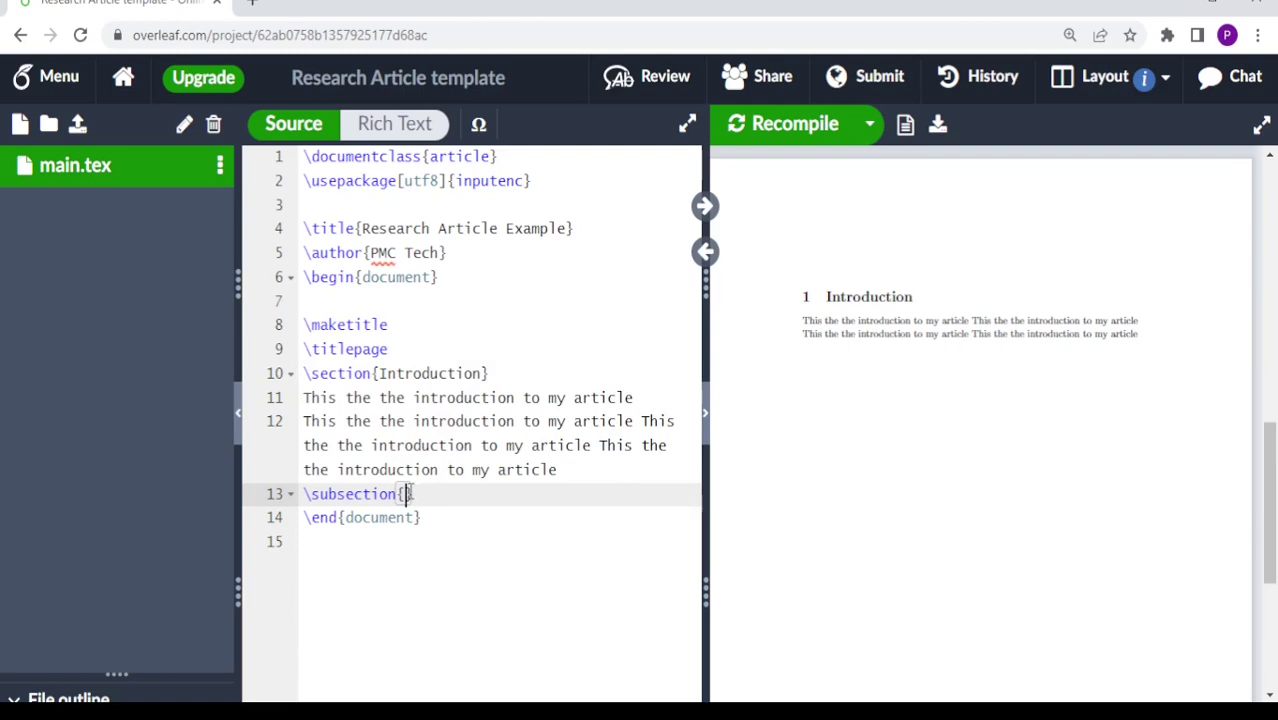
text(Bac)
text(kground)
key(End)
key(Return)
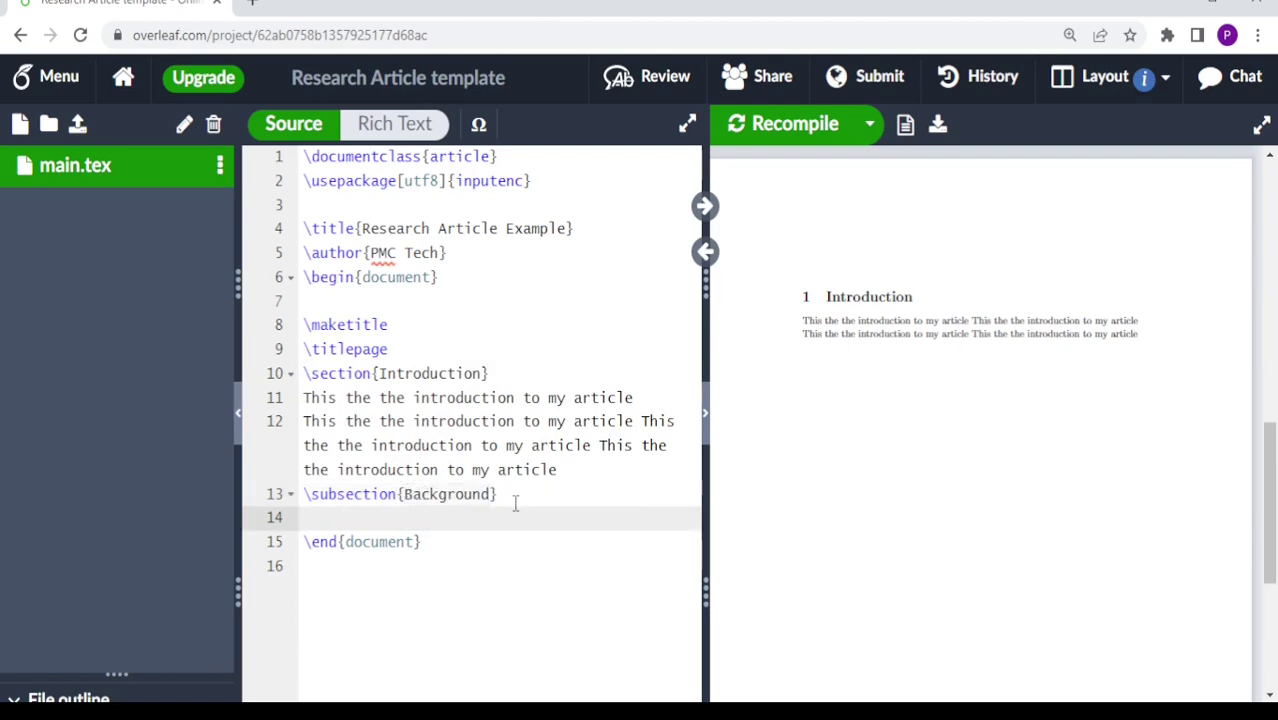
Step: Fill the Background subsection with repeated 'this is the background of' text and recompile
text(this the)
drag(581, 517, 306, 518)
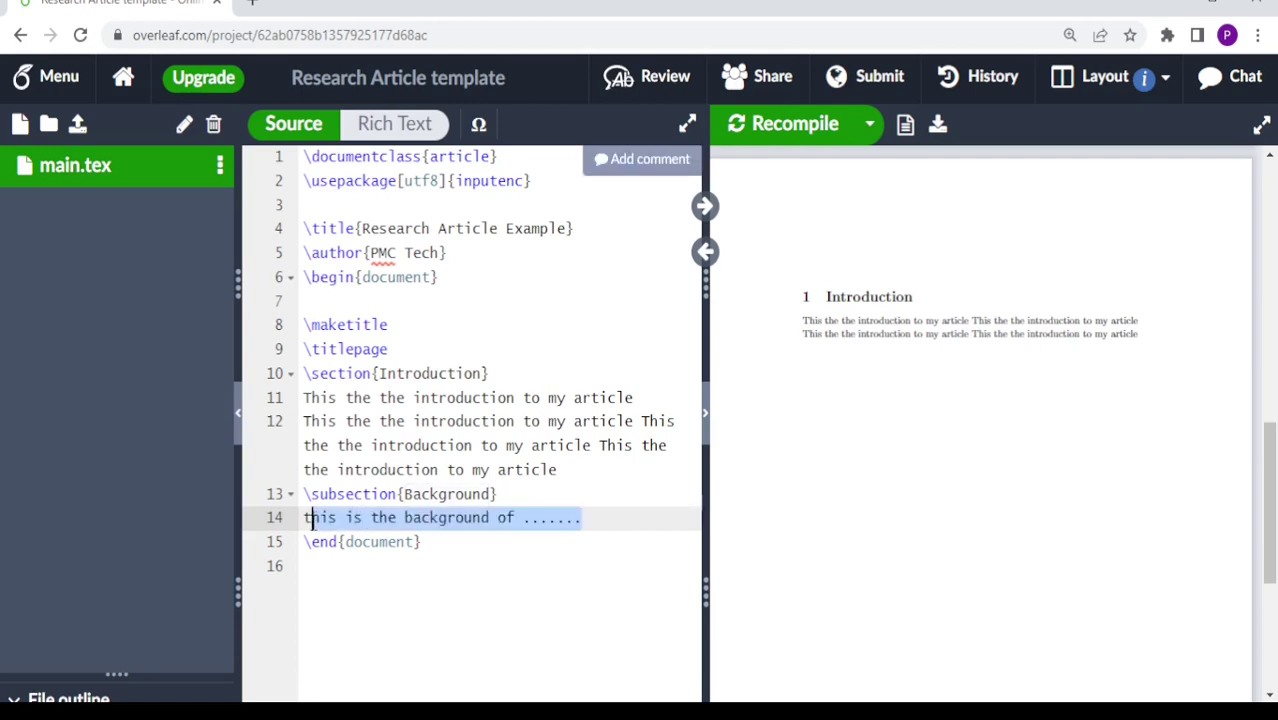
click(587, 519)
key(ctrl+v)
key(ctrl+v)
key(ctrl+v)
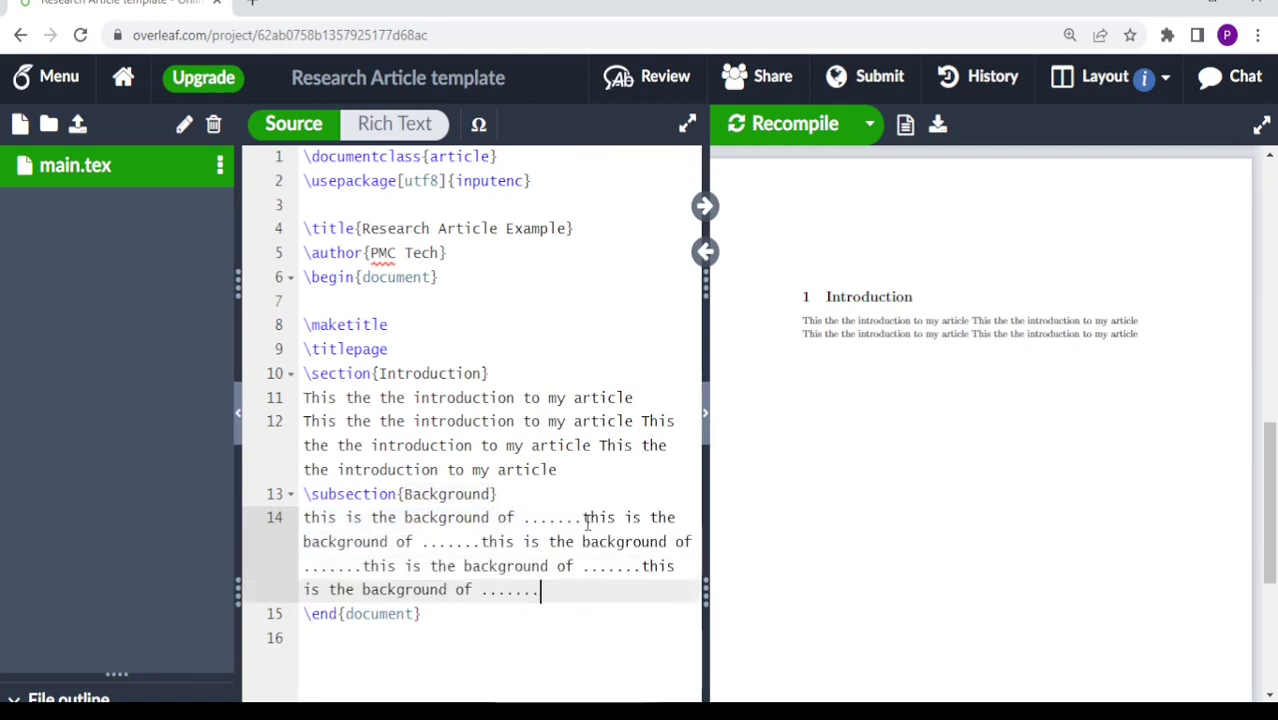
key(ctrl+v)
key(ctrl+v)
key(ctrl+v)
text(v)
click(772, 131)
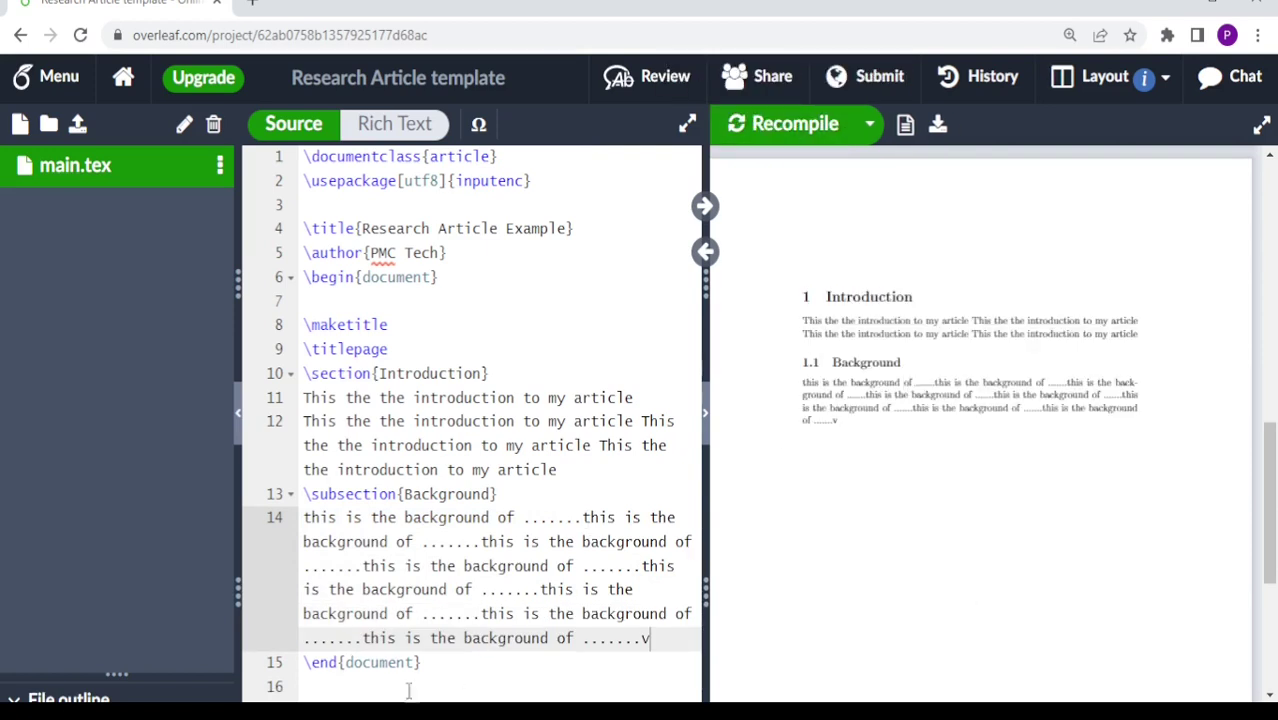
Step: Begin a new \sub command on a line after the background paragraph
click(451, 665)
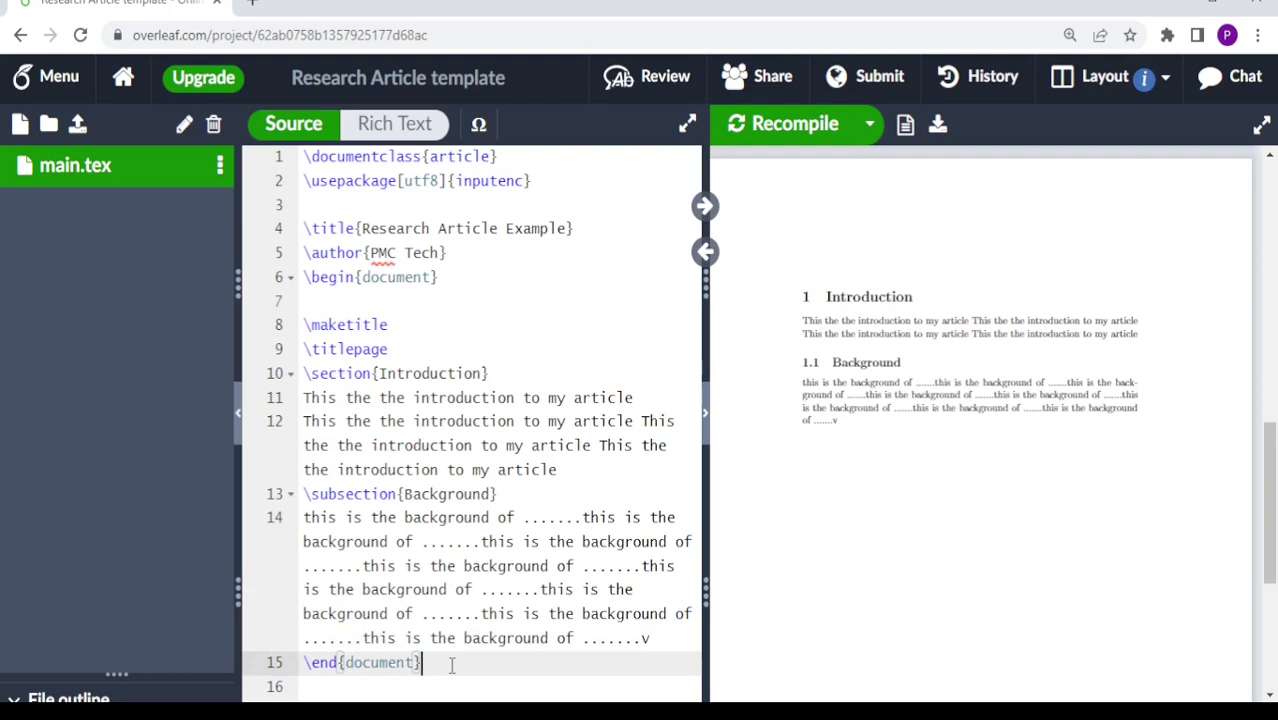
click(655, 641)
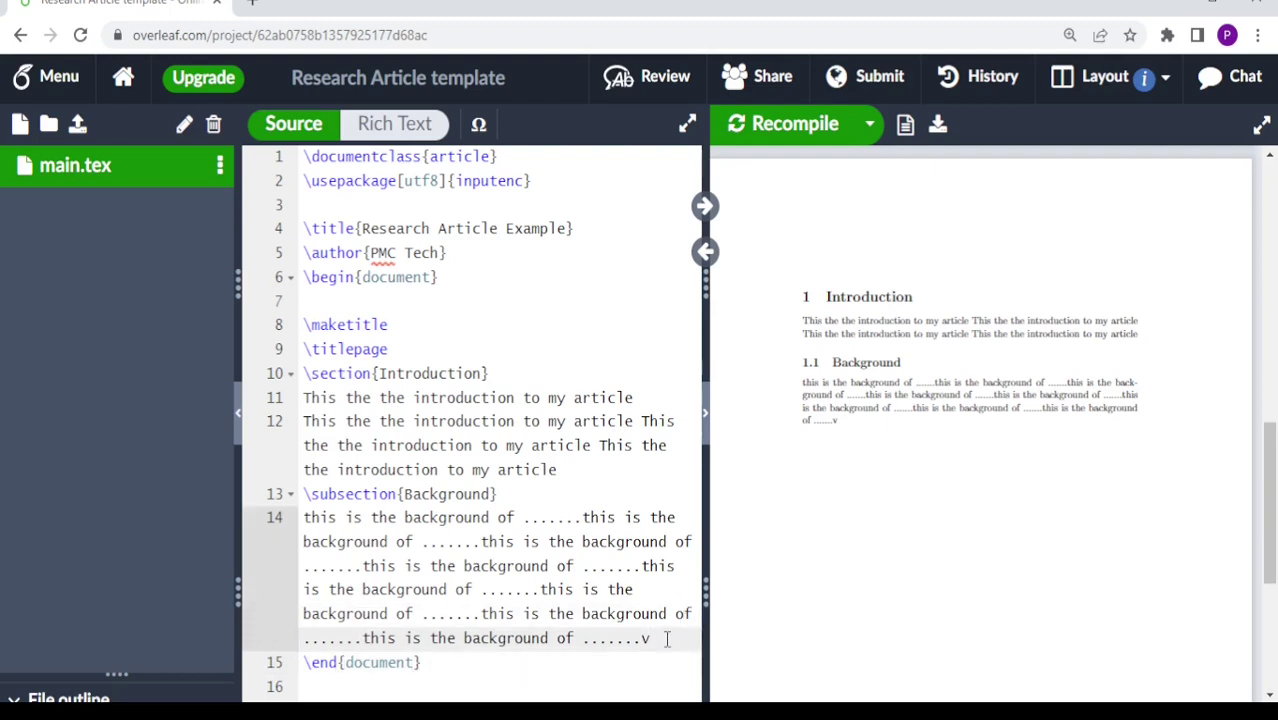
key(Return)
text(\sub)
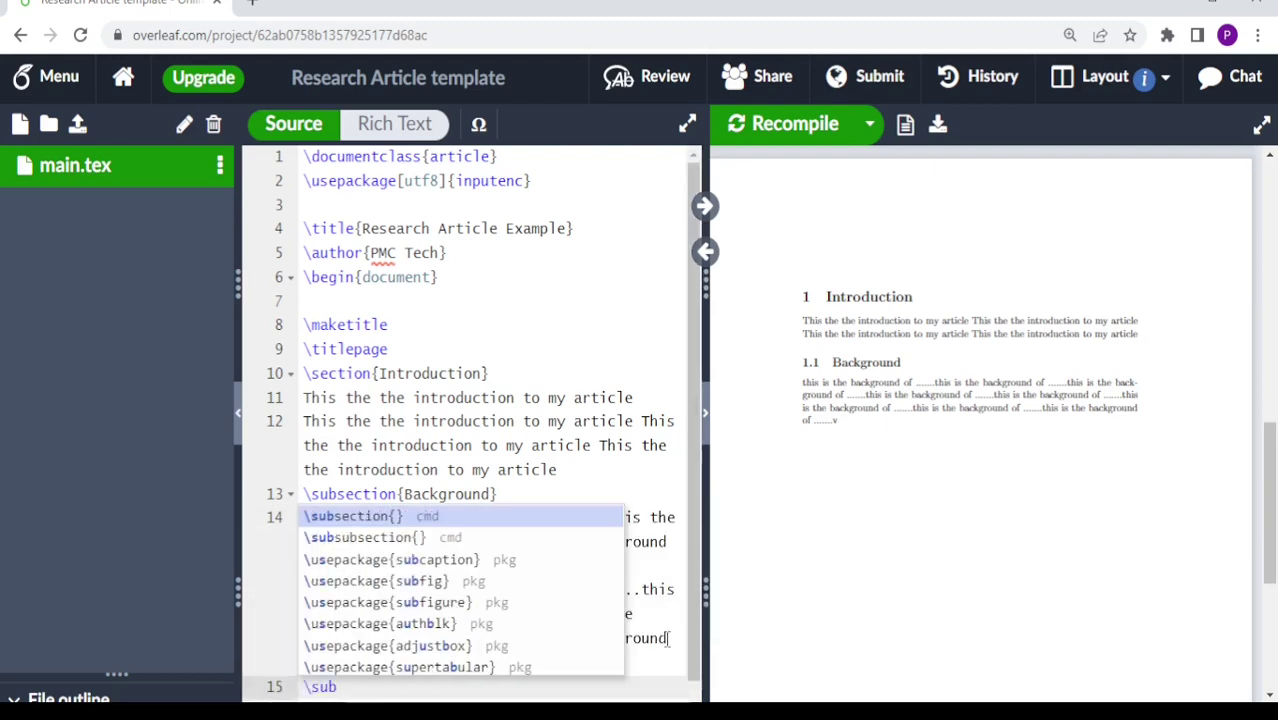
Step: Add a Research Gap subsection filled with repeated 'Research gap' text and recompile
click(325, 517)
text(Research Gap)
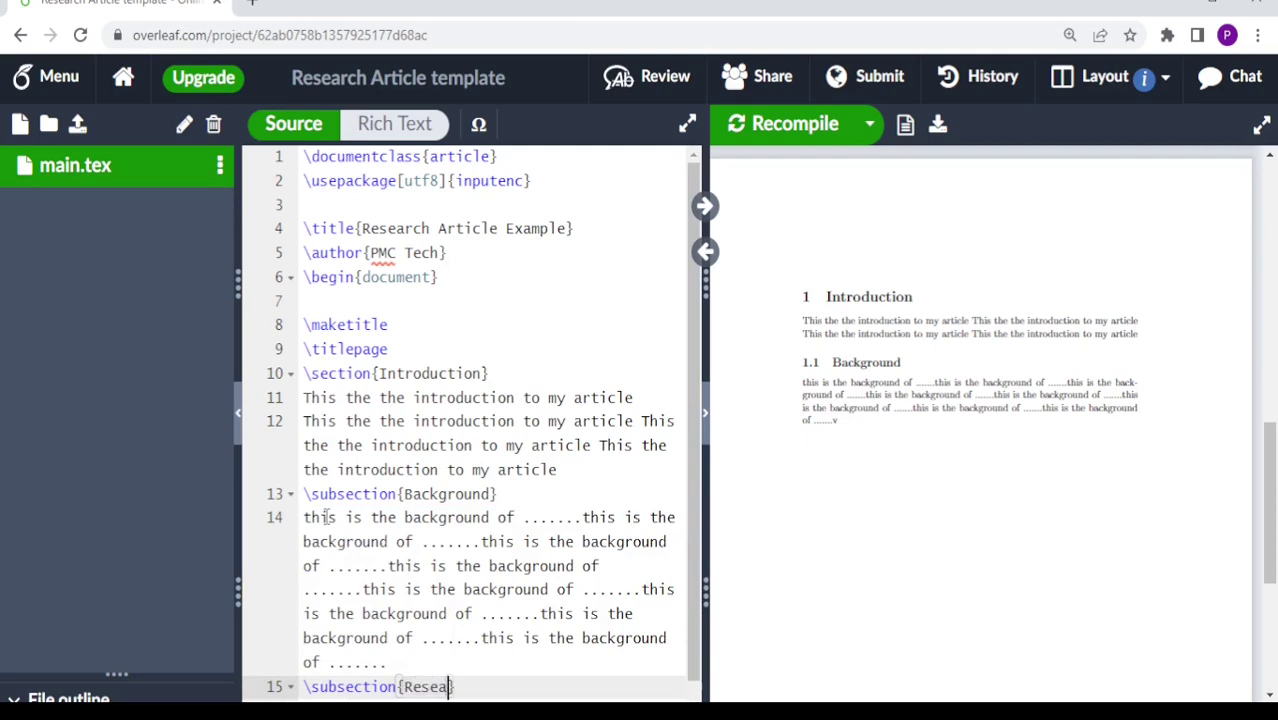
key(Down)
key(ctrl+v)
key(ctrl+v)
key(ctrl+v)
key(ctrl+v)
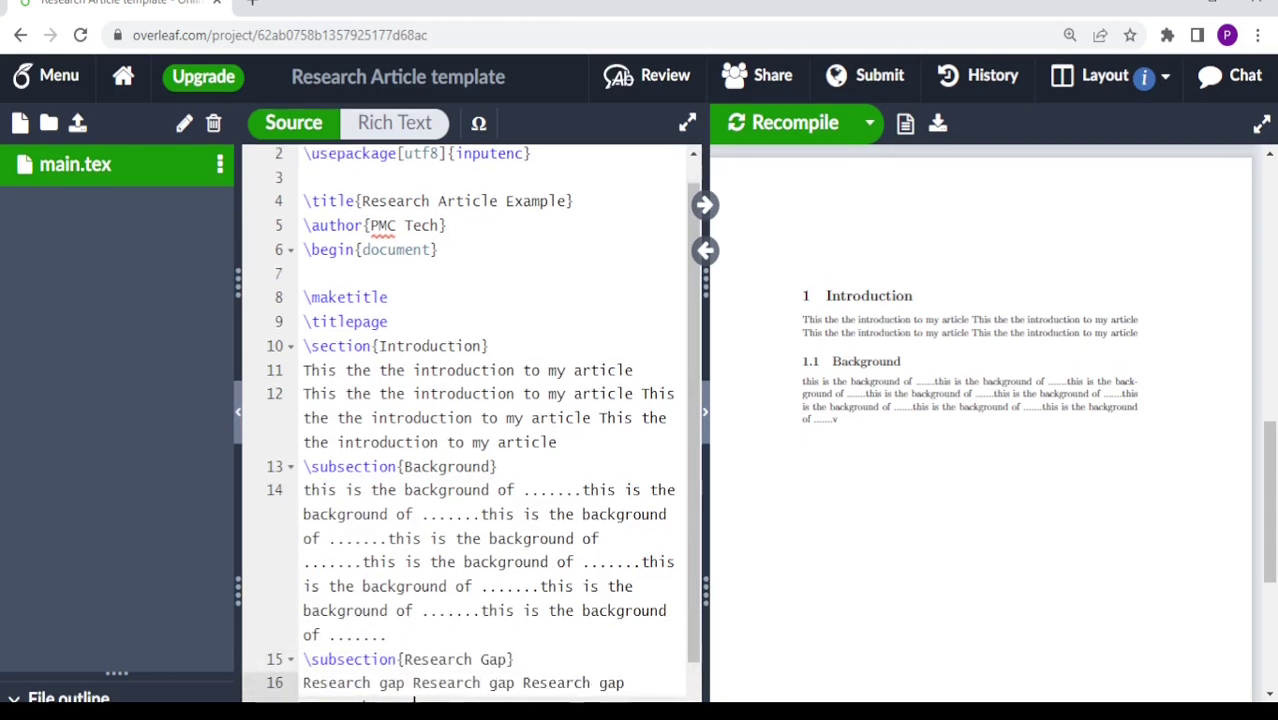
click(775, 140)
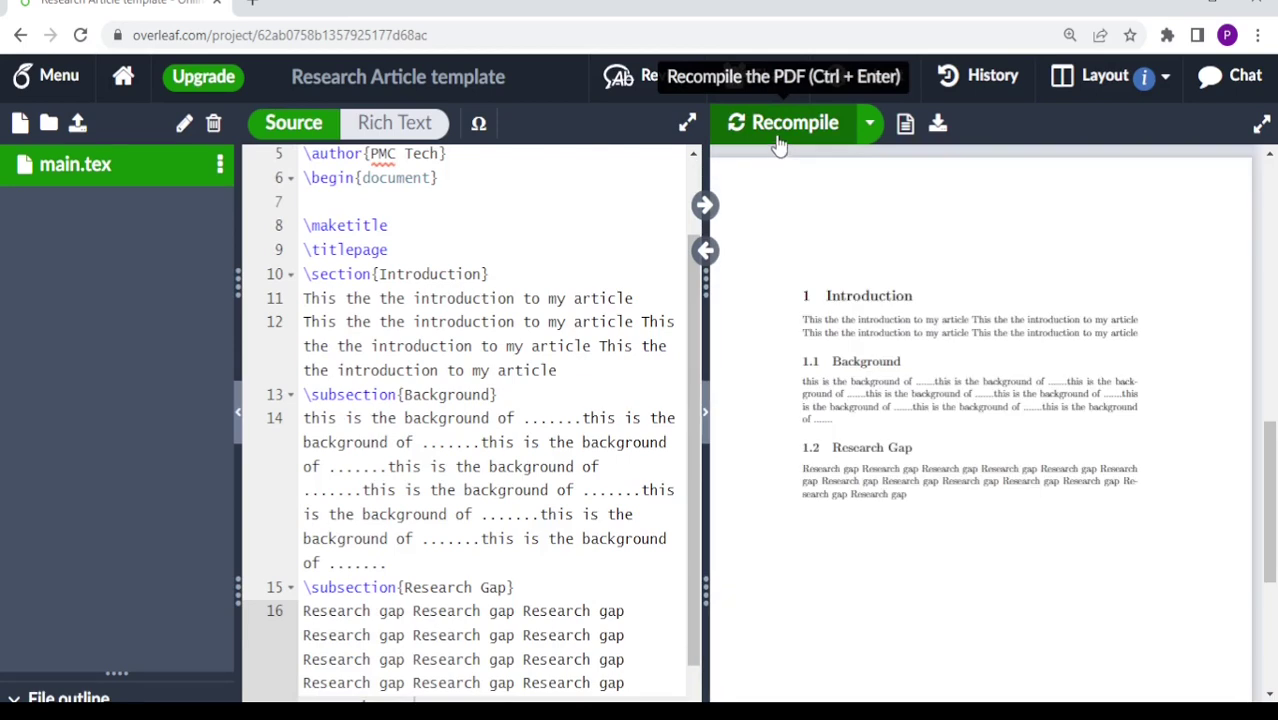
scroll(435, 668, down, 1)
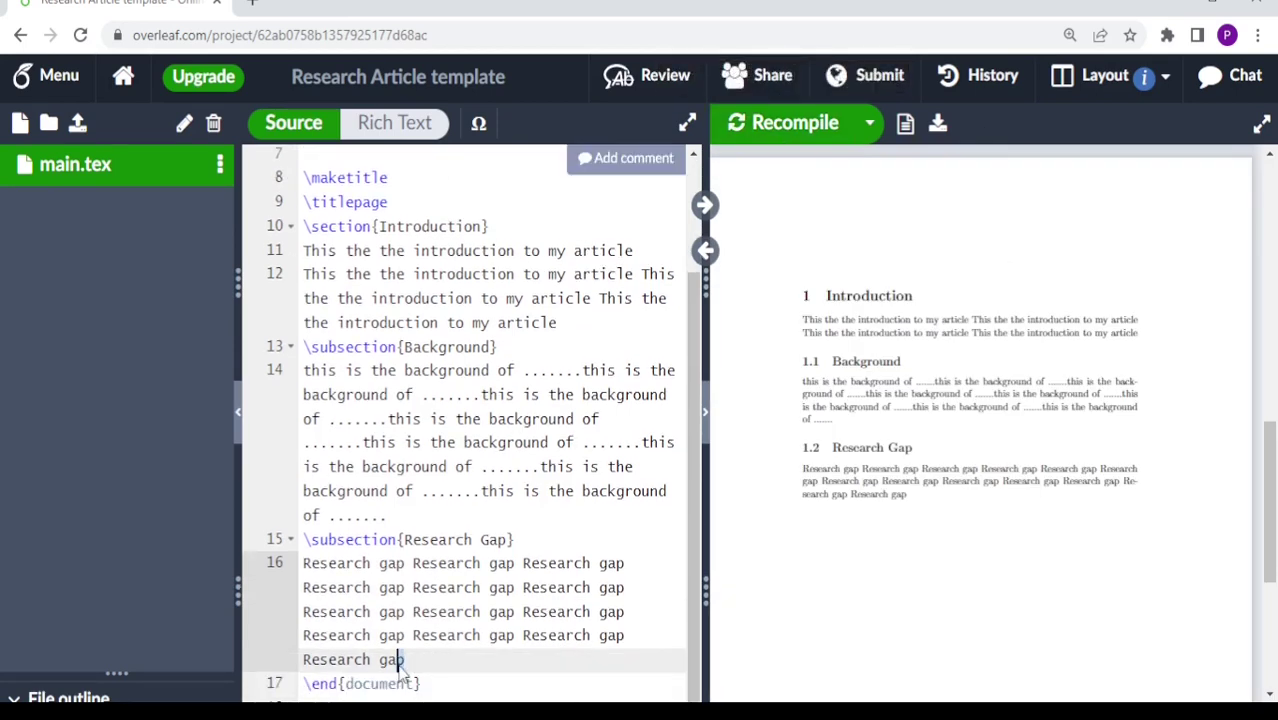
Step: Insert an empty \subsection{} on line 17 below the Research Gap text
key(Return)
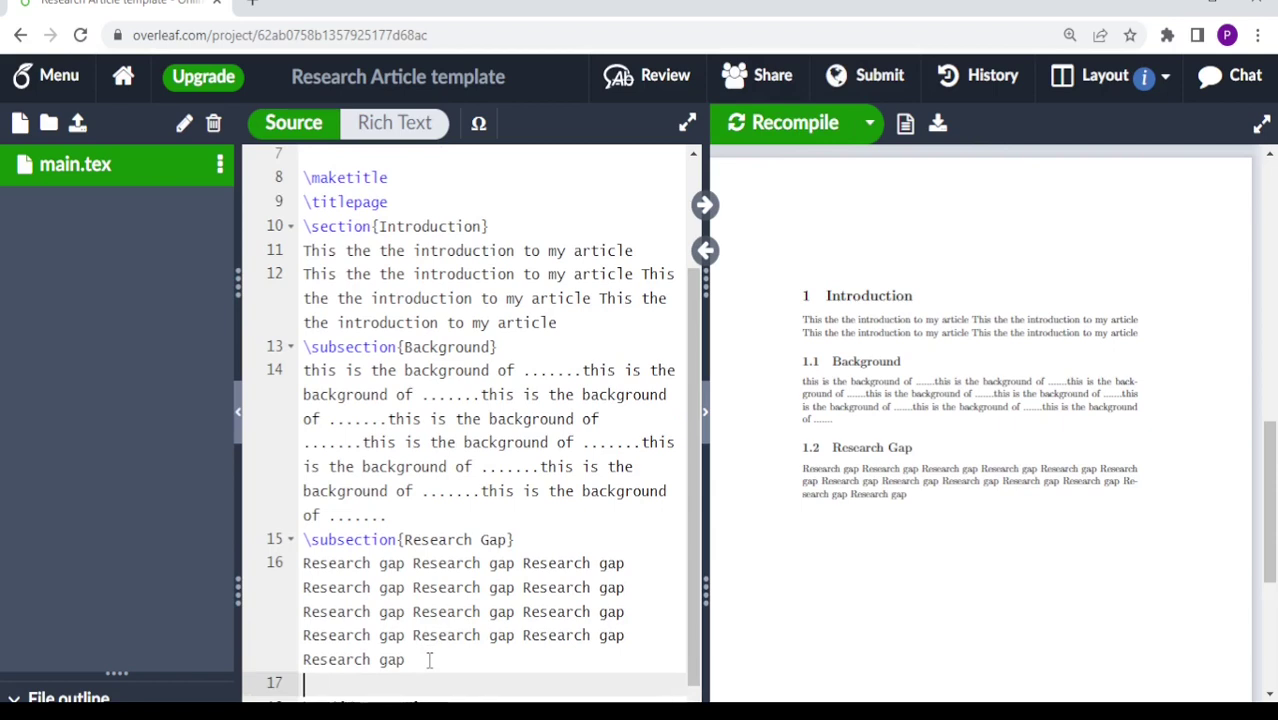
text(\sub)
key(Return)
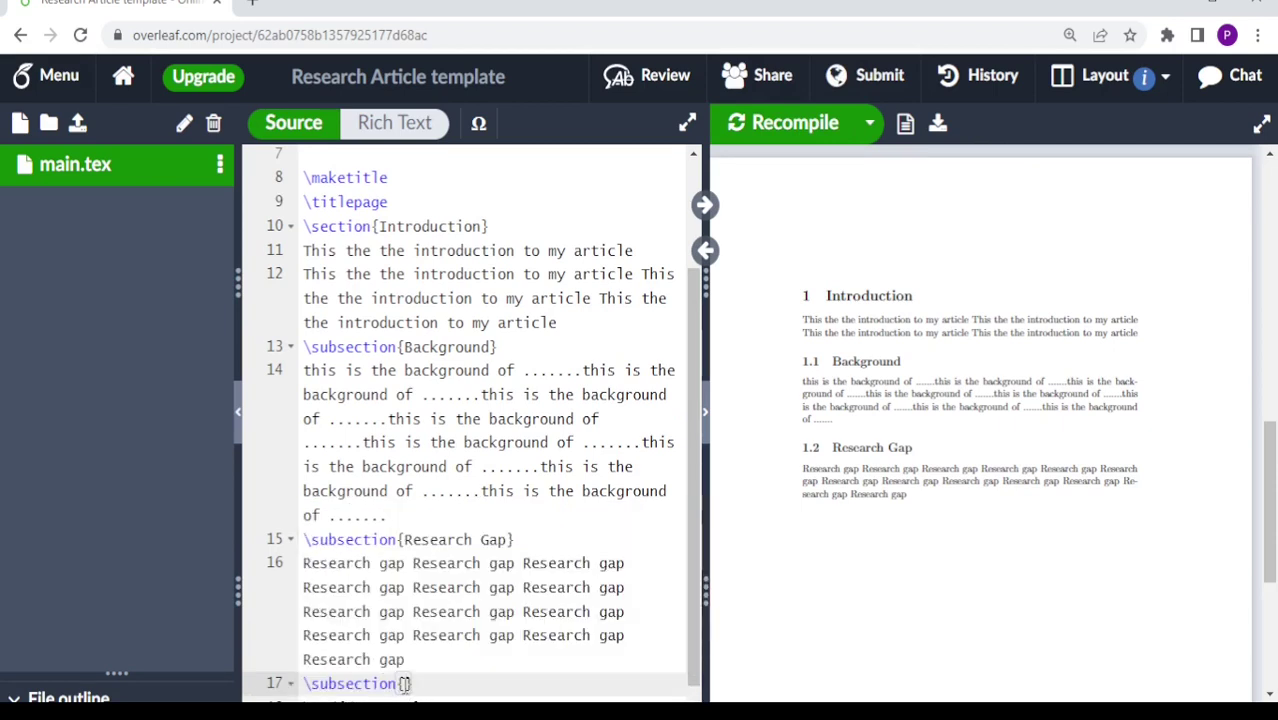
Step: Name the subsection Objectives and add an itemize list with the first objective
text(Objectives)
click(528, 686)
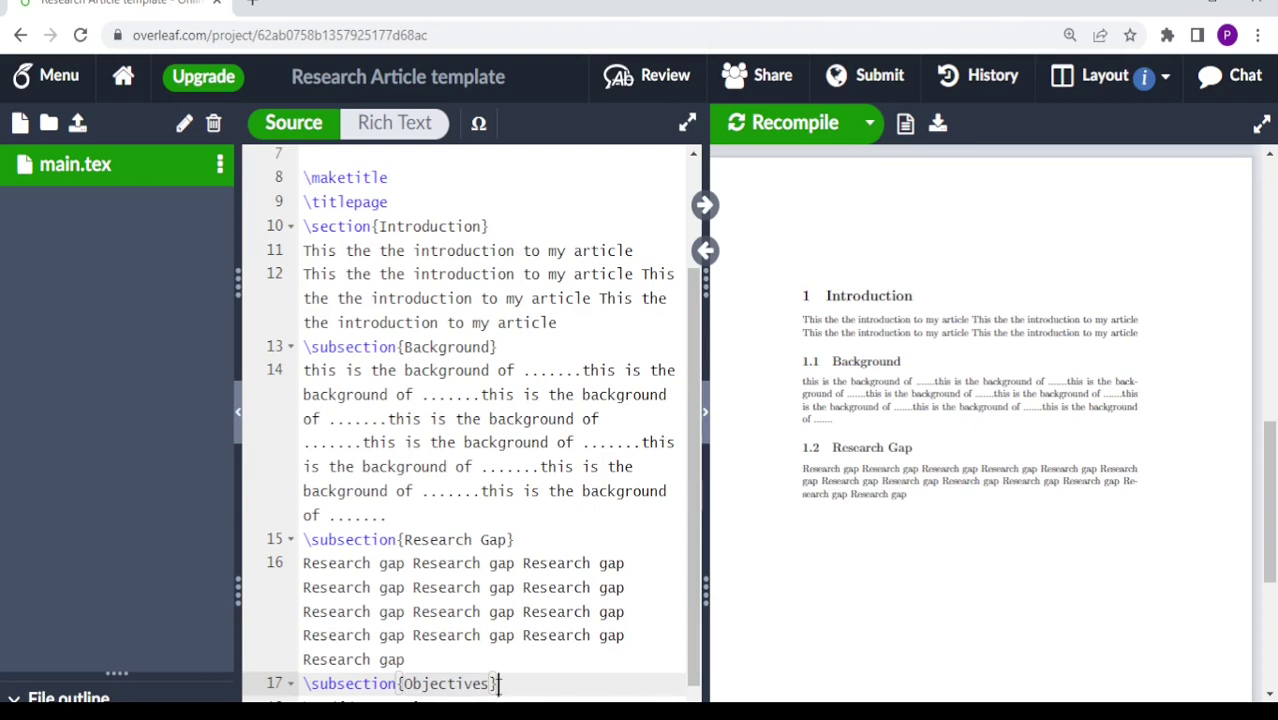
key(Return)
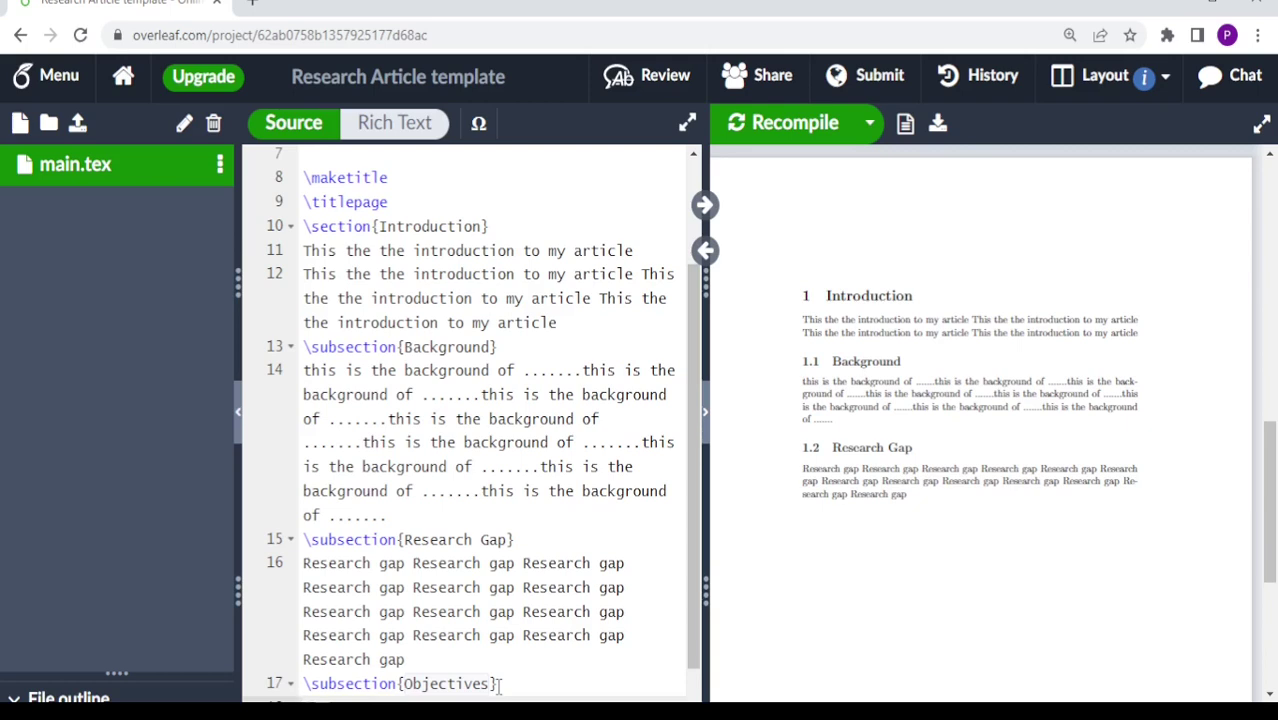
text(\)
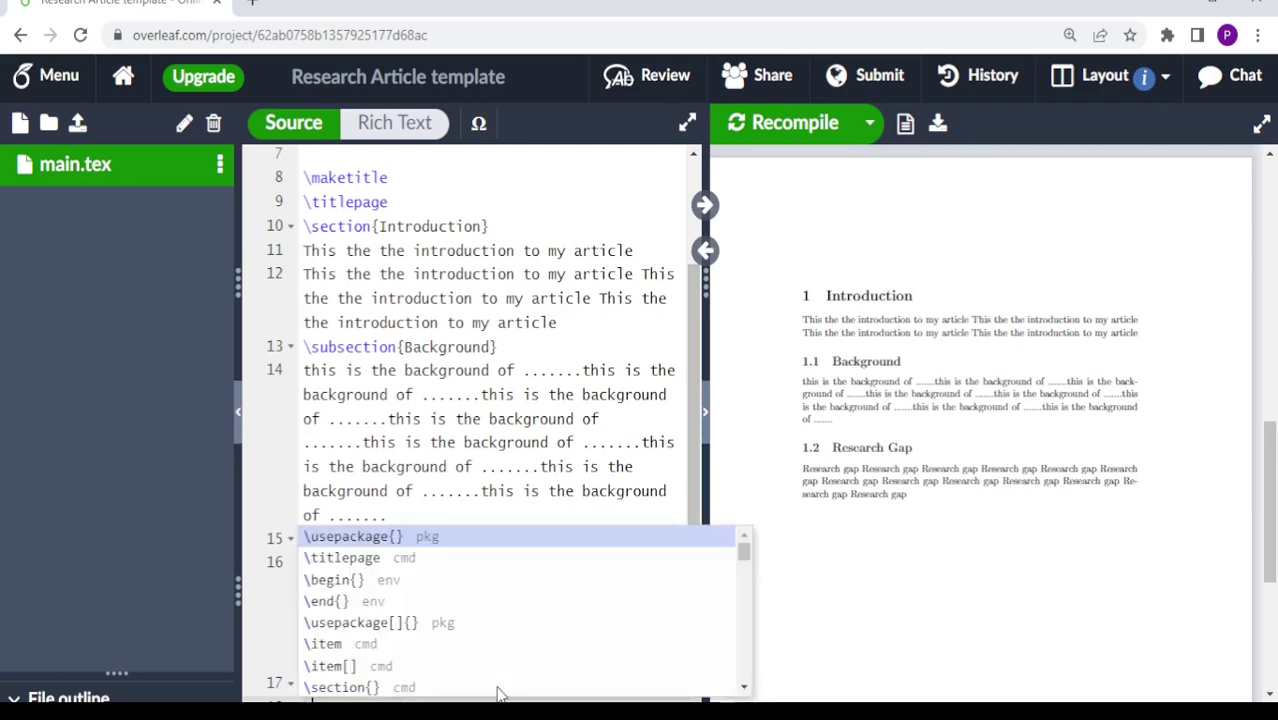
text(be)
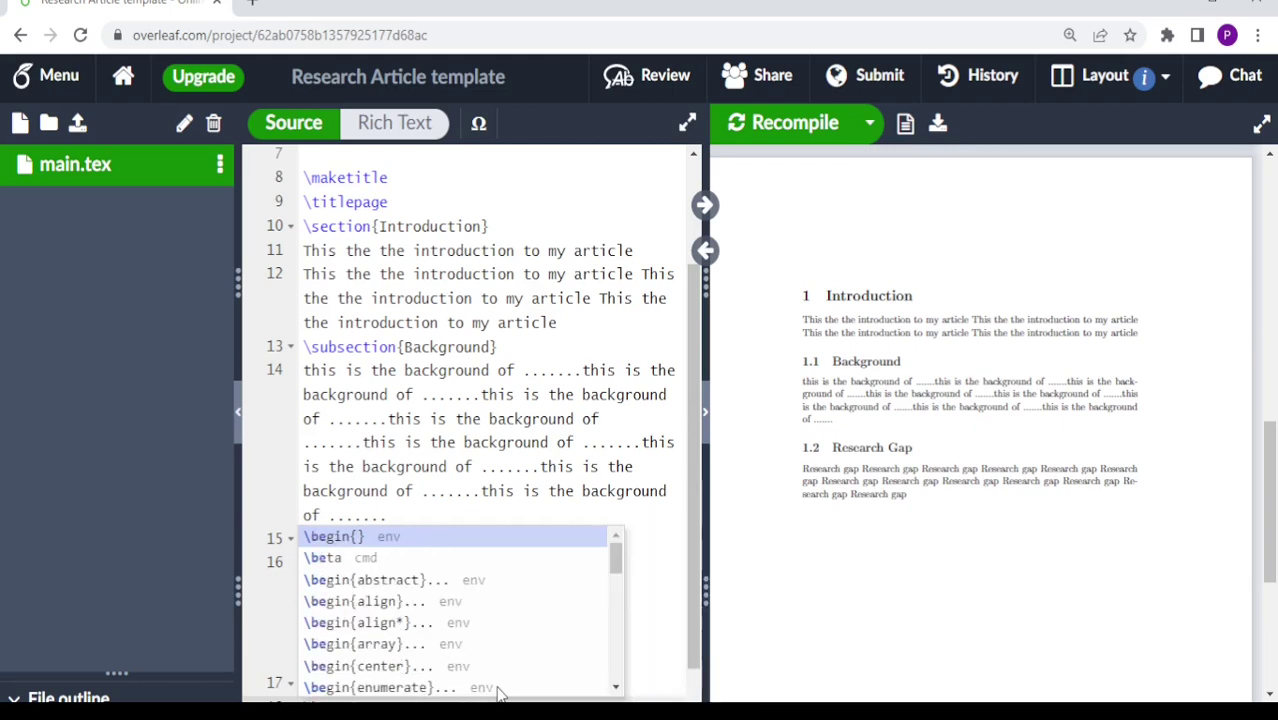
text(g)
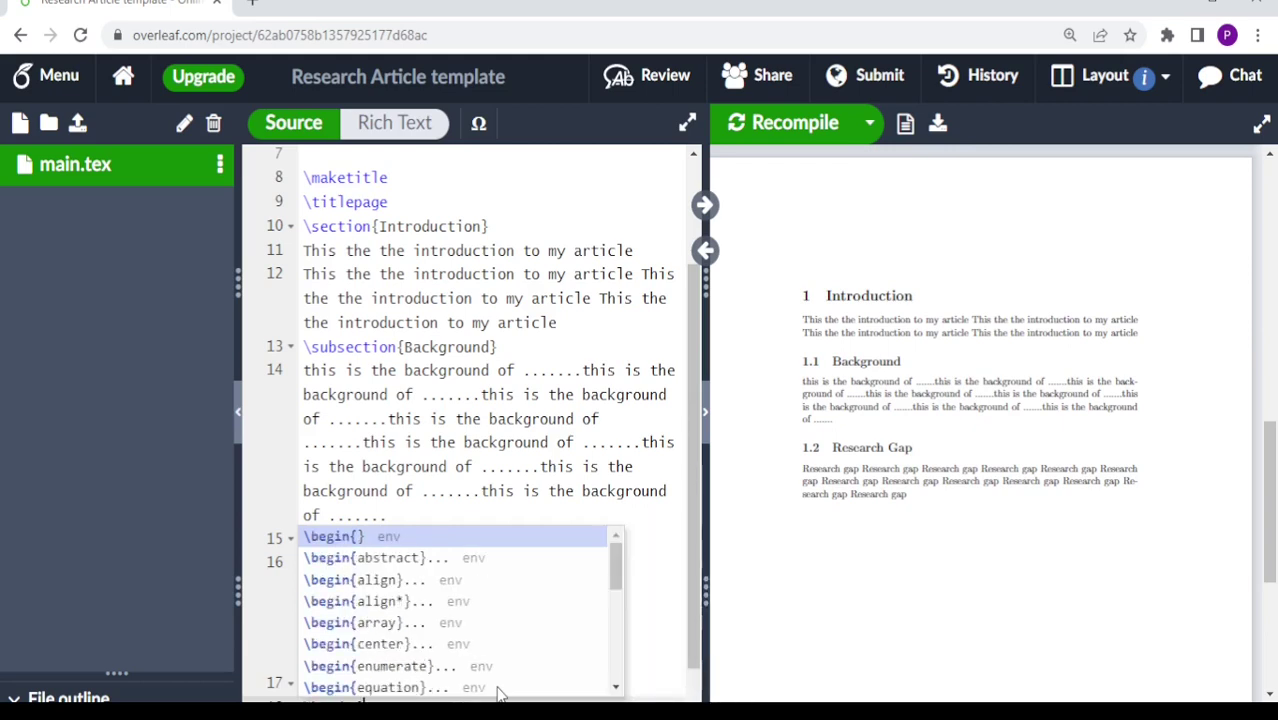
text(in)
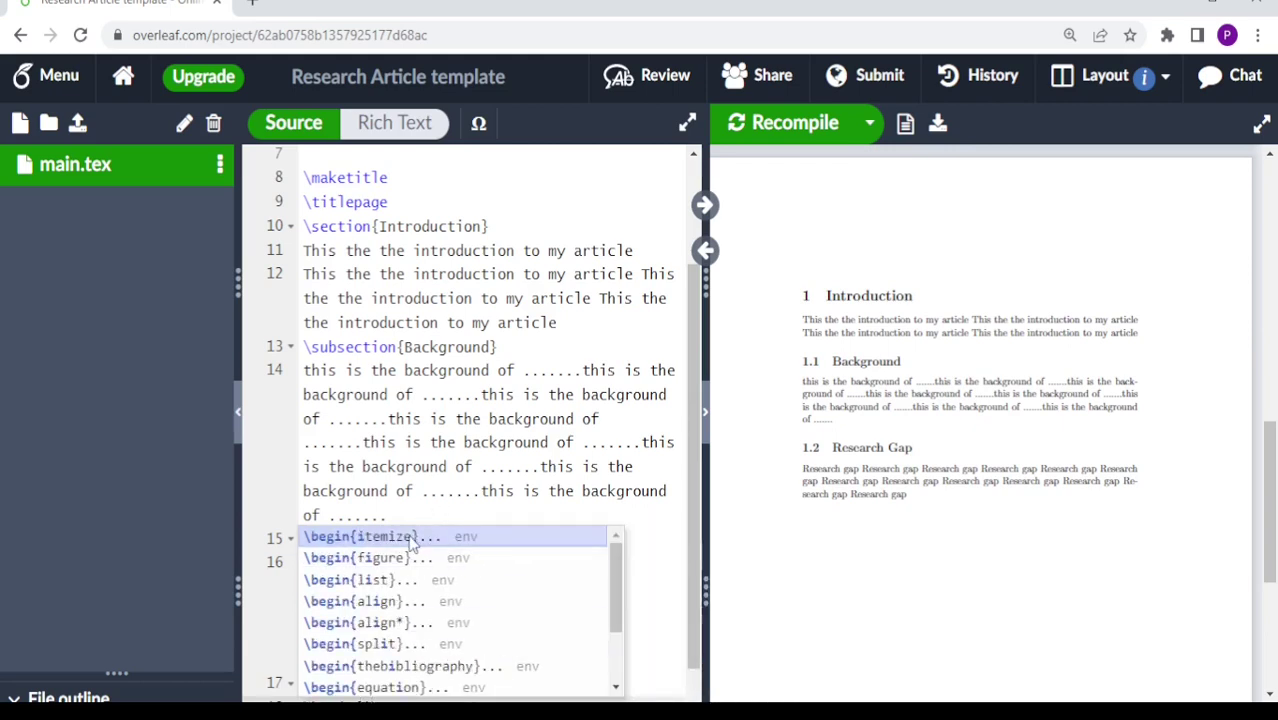
click(412, 537)
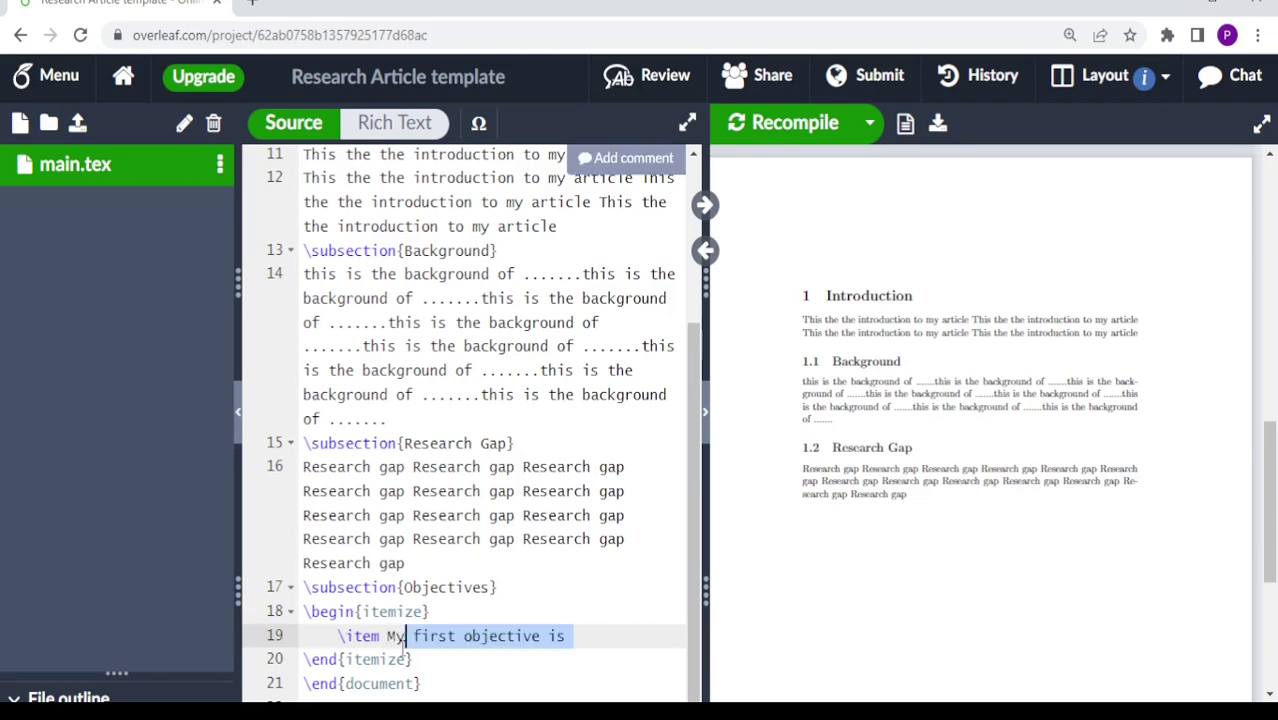
key(ctrl+z)
drag(391, 640, 341, 651)
key(ctrl+c)
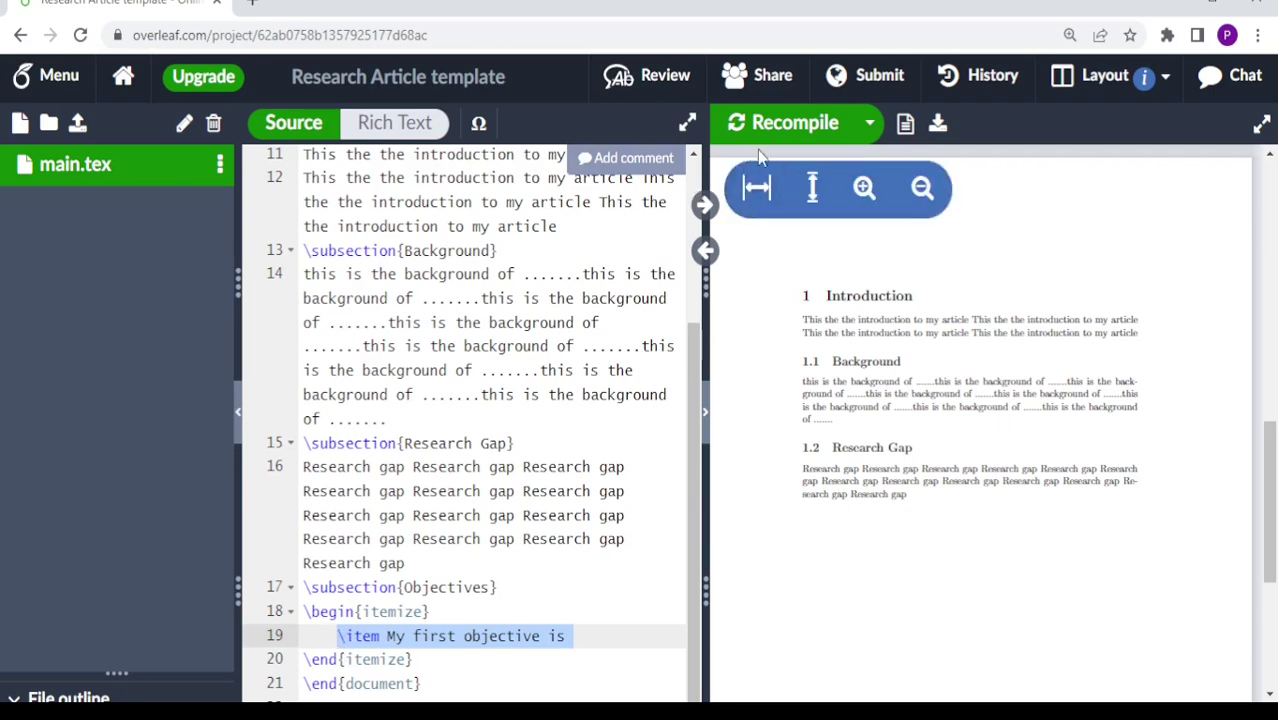
click(783, 131)
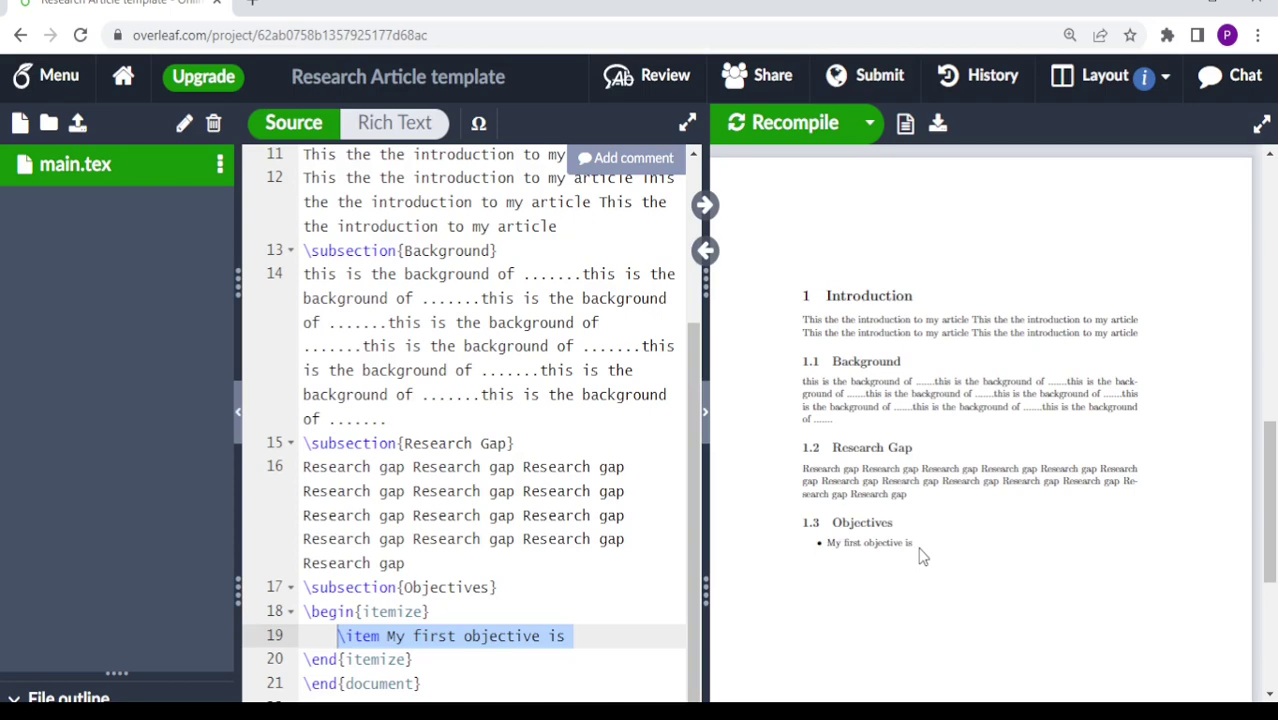
Step: Add a second objective item to the list
click(588, 636)
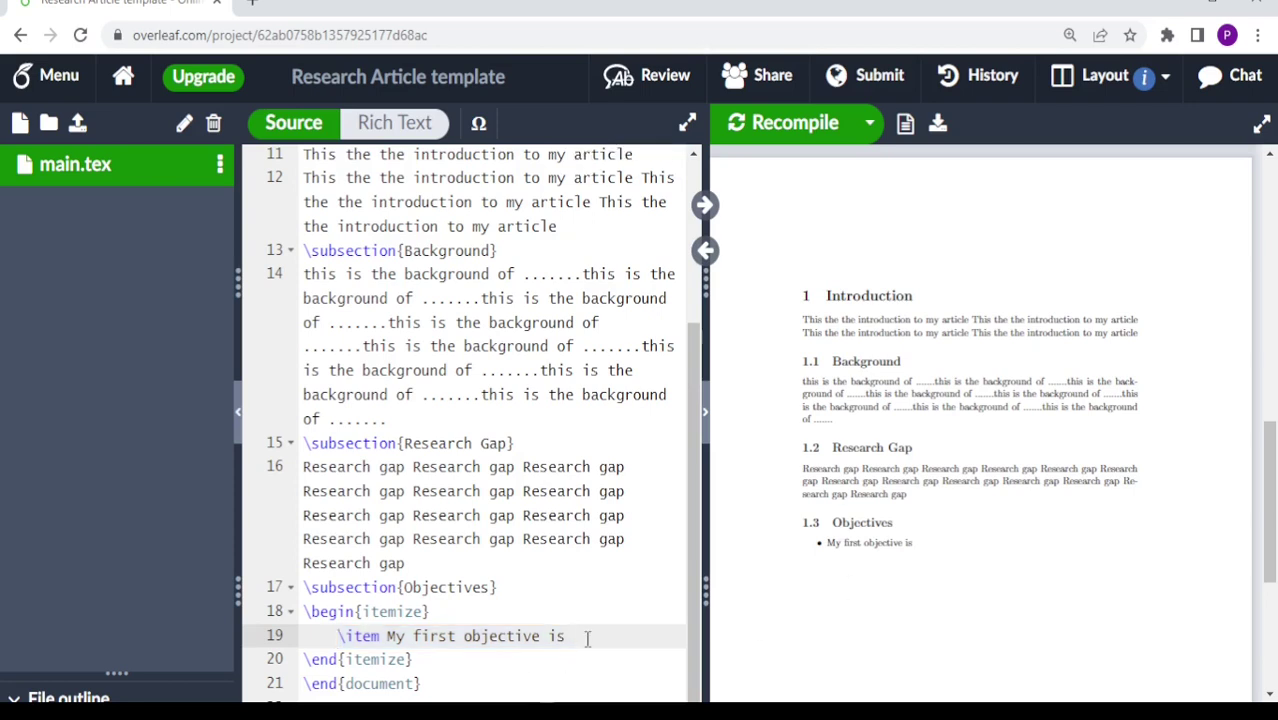
key(Return)
key(ctrl+v)
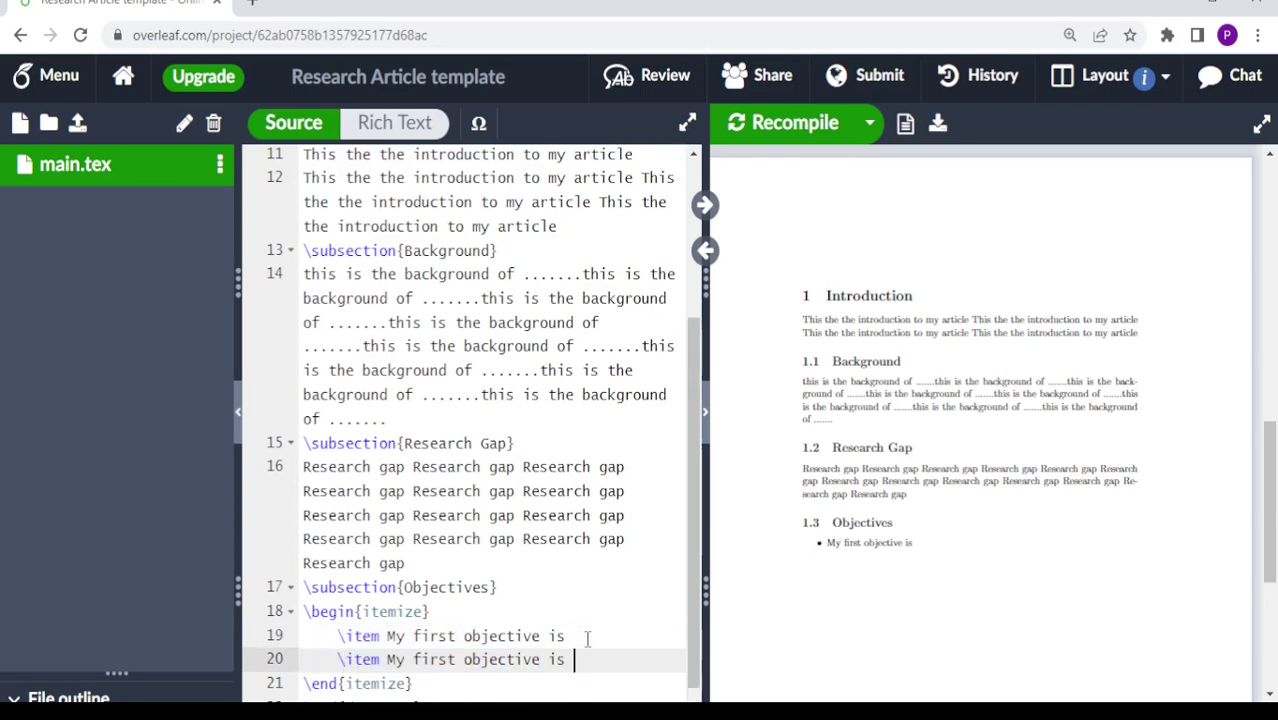
key(ctrl+s)
text(econd)
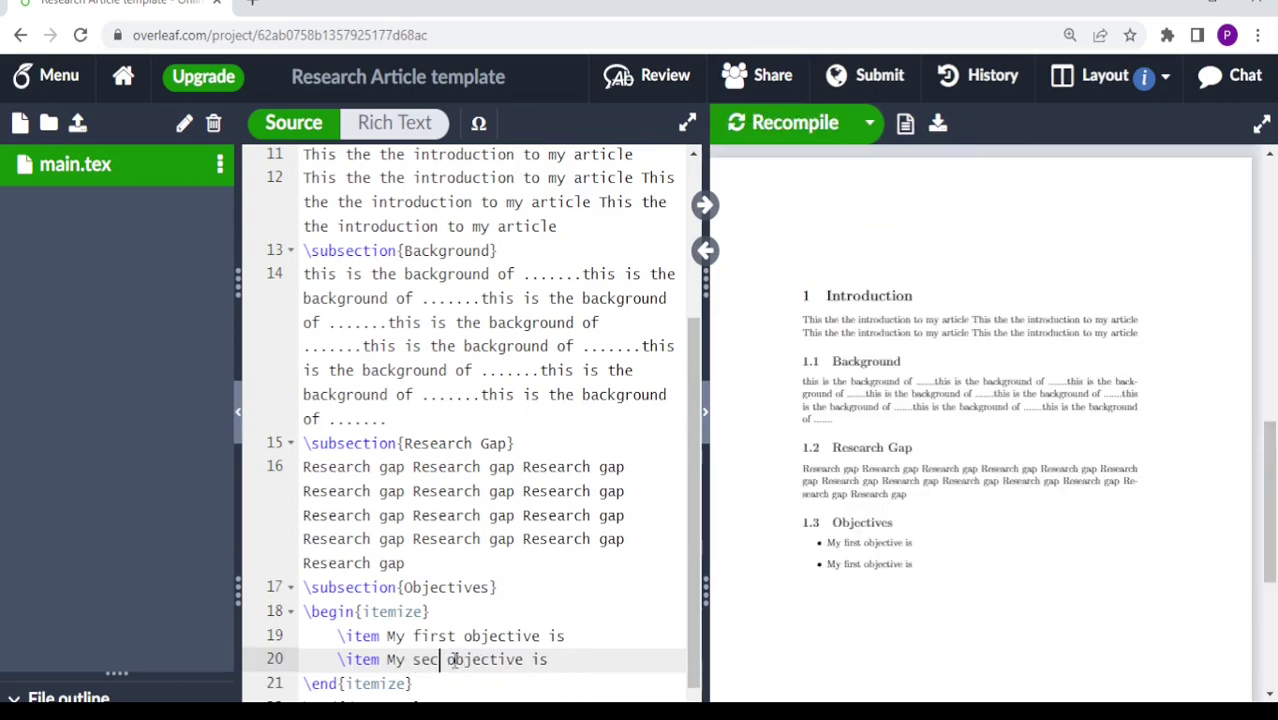
Step: Add a third item 'My third objective is' and recompile
click(581, 662)
key(Return)
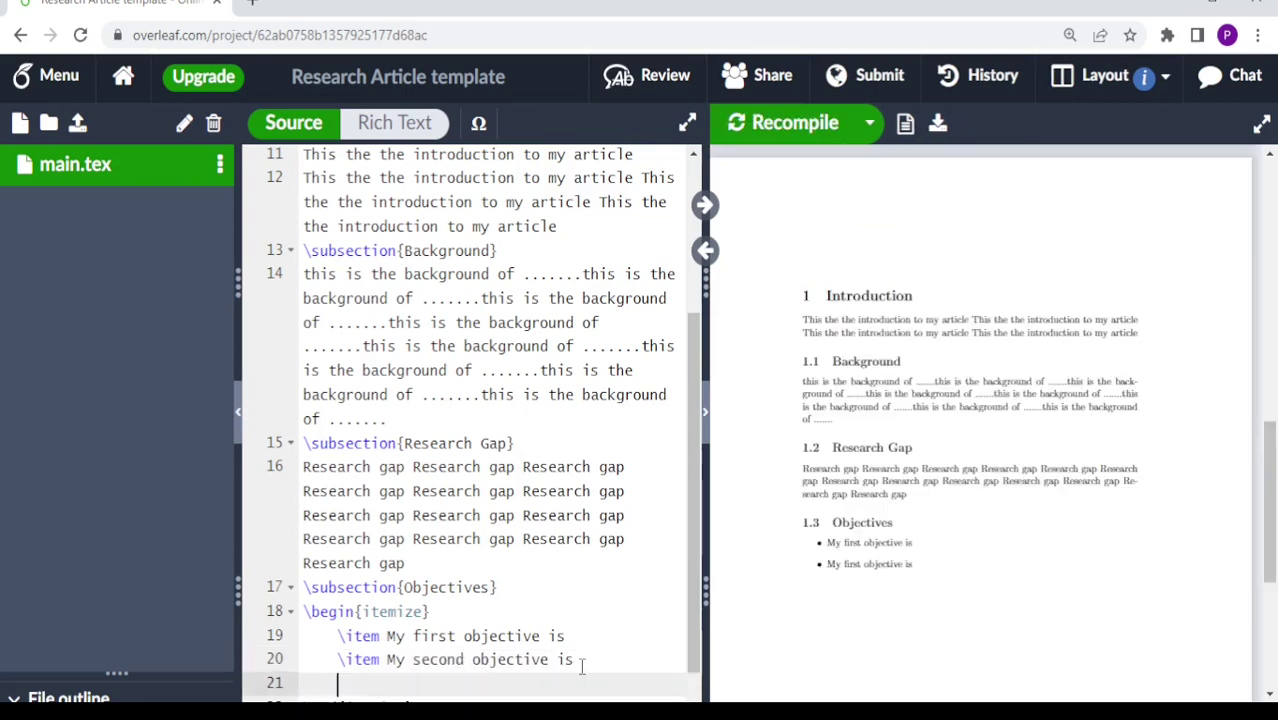
text(\item My third objective is)
click(795, 122)
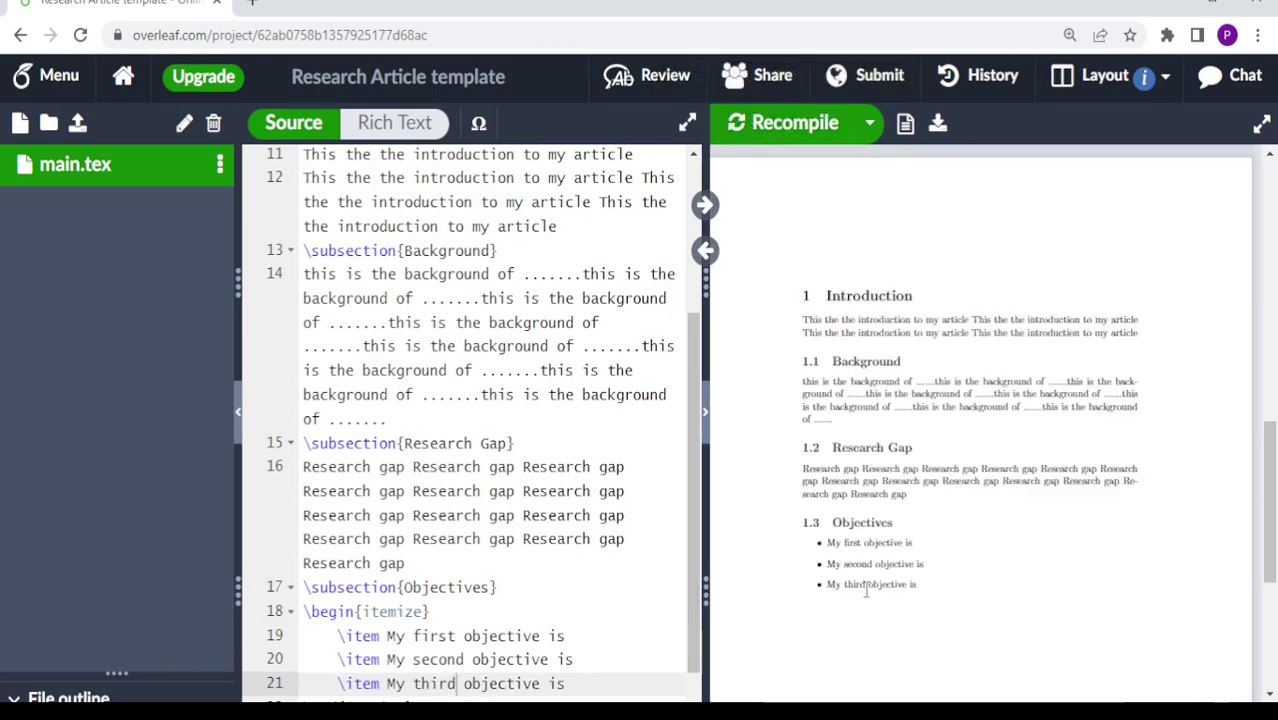
click(421, 700)
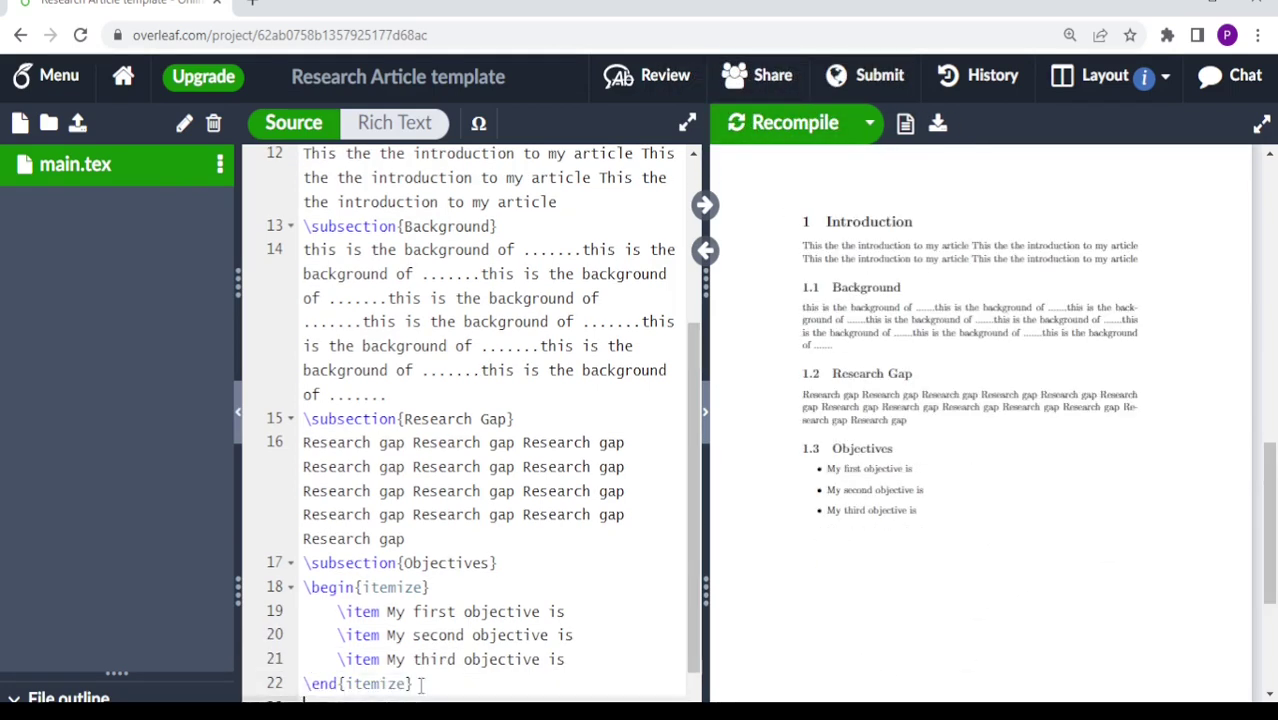
Step: Add \subsection{Aim} after the list with the aim sentence pasted repeatedly, then recompile
text(\sub)
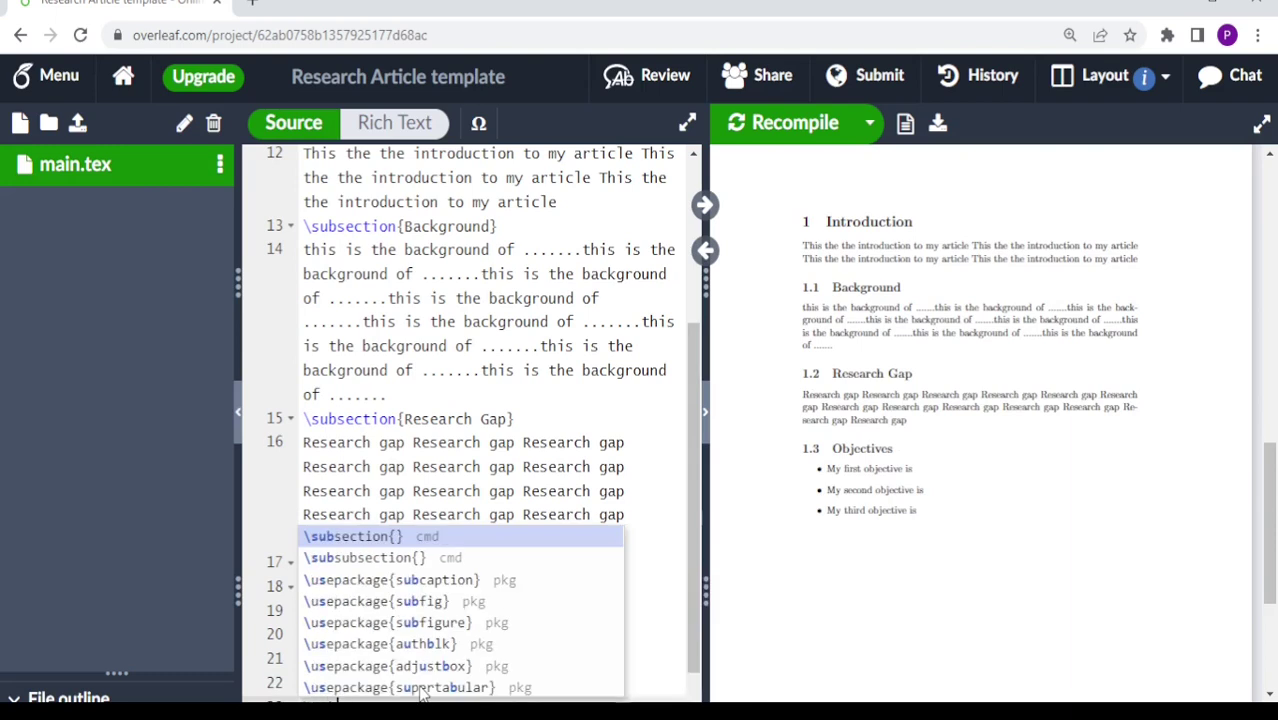
text(s)
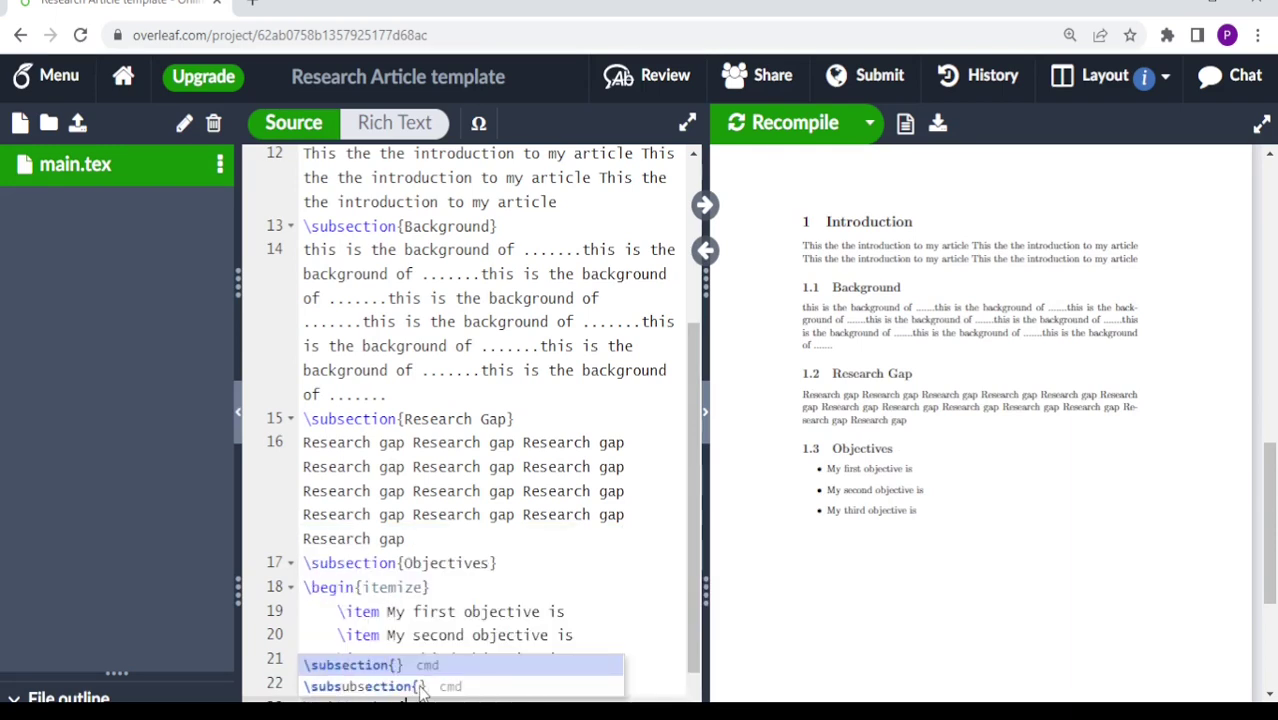
key(Return)
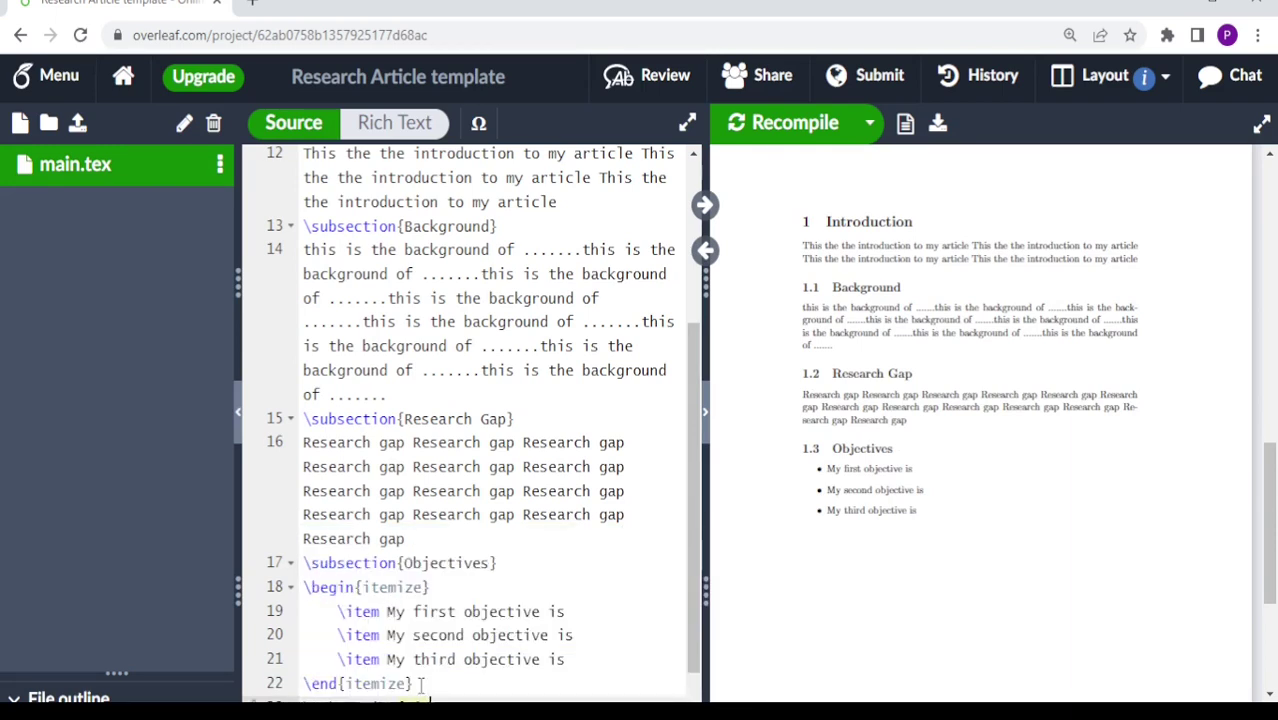
text(Aim)
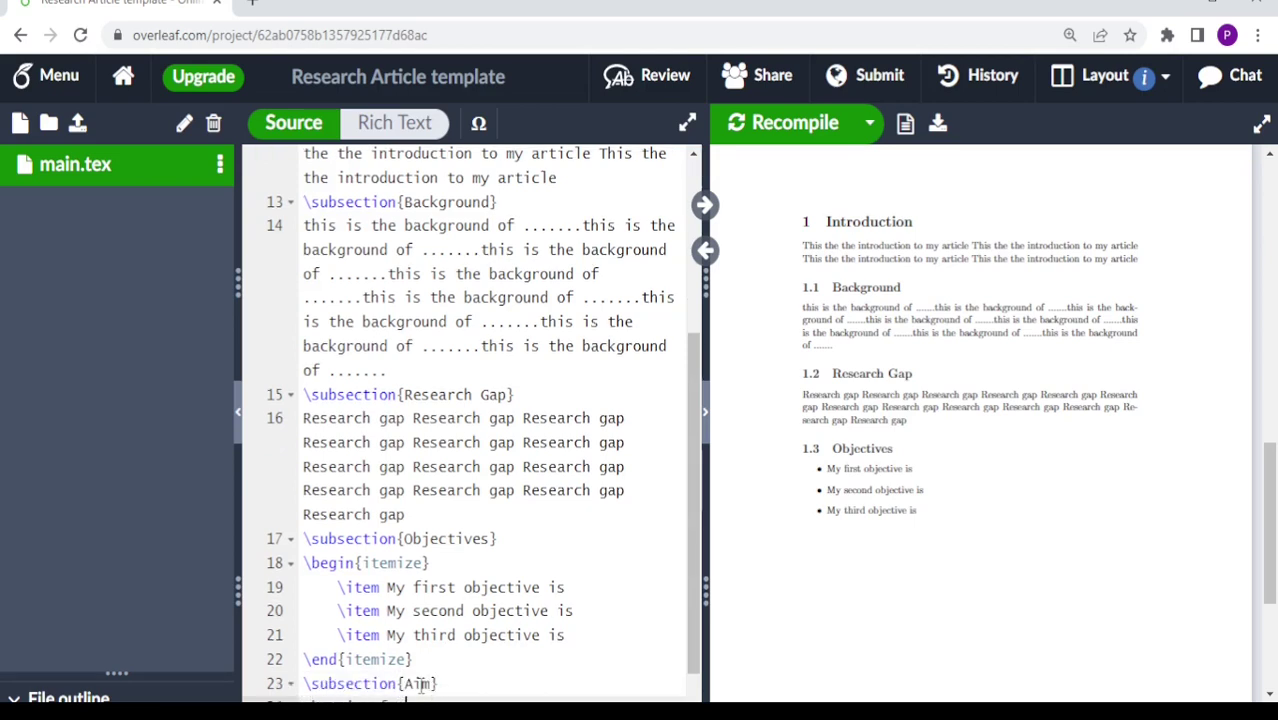
key(End)
key(Return)
text(The aim of this is ........)
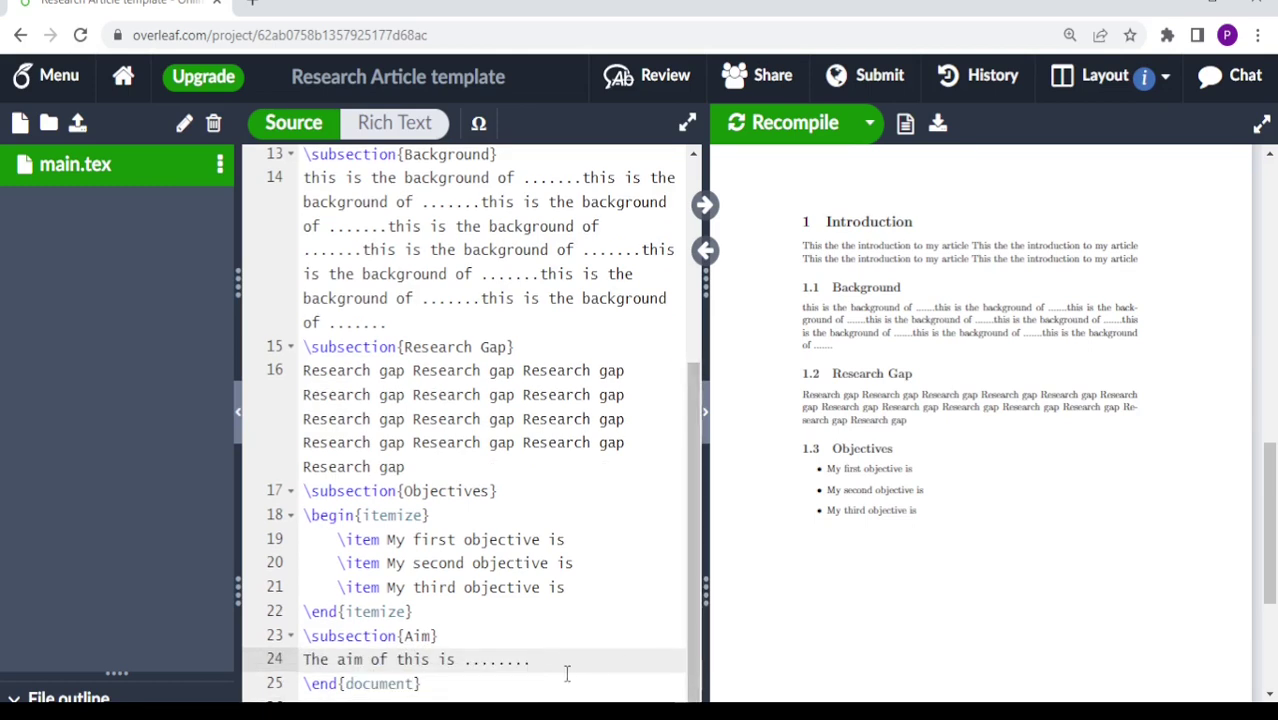
key(ctrl+v)
key(ctrl+v)
key(ctrl+v)
click(777, 125)
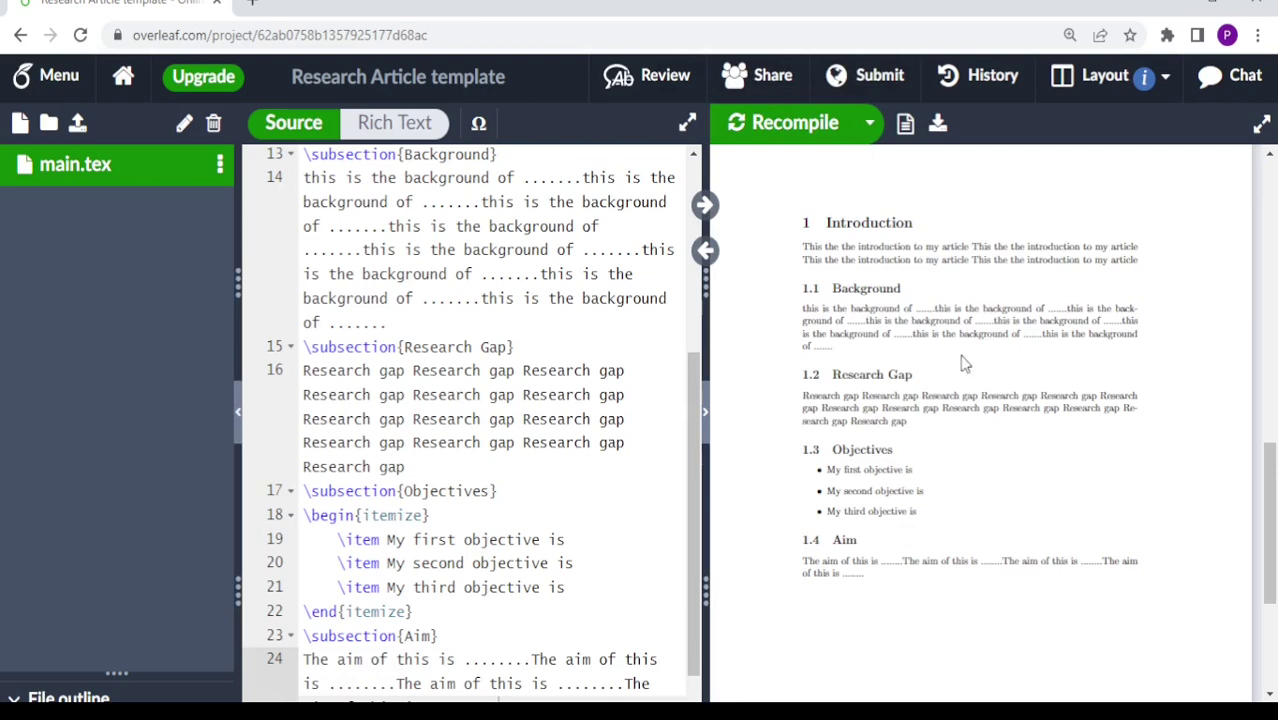
drag(1270, 533, 1270, 490)
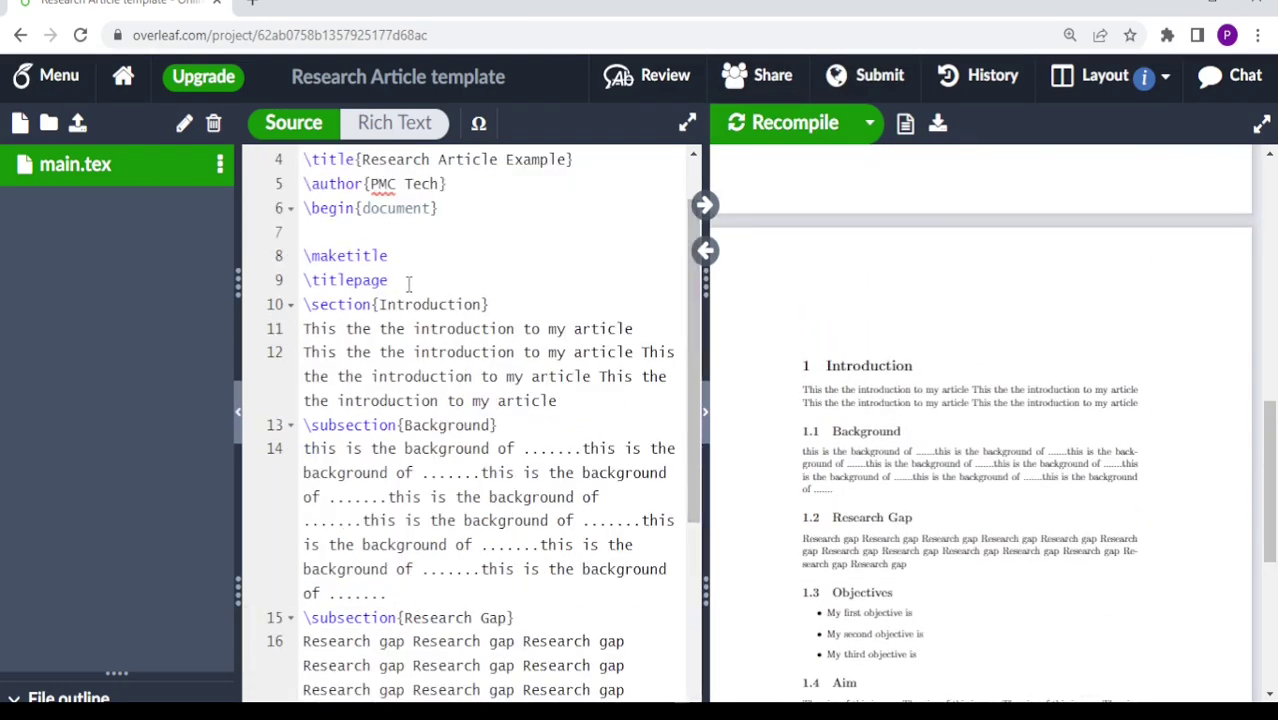
Step: Insert \tableofcontents and \newpage after \titlepage and recompile to get a Contents page
click(399, 280)
key(Return)
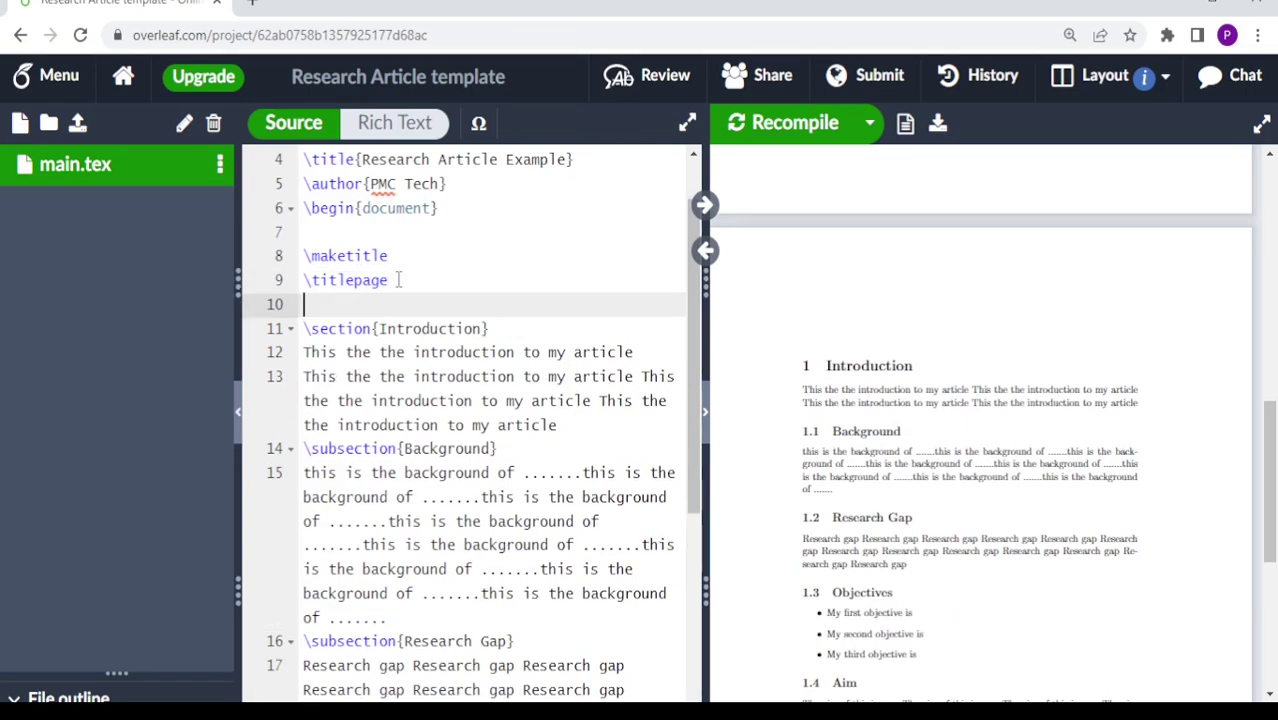
text(ableof )
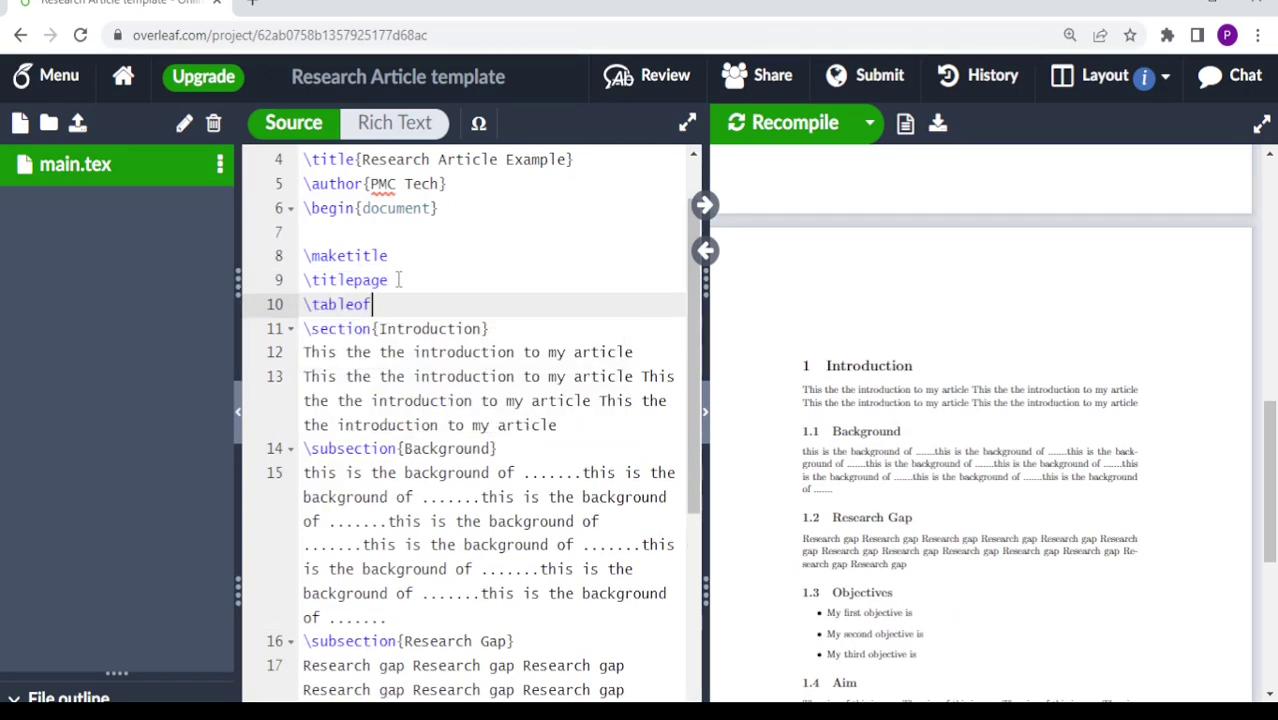
text(contents)
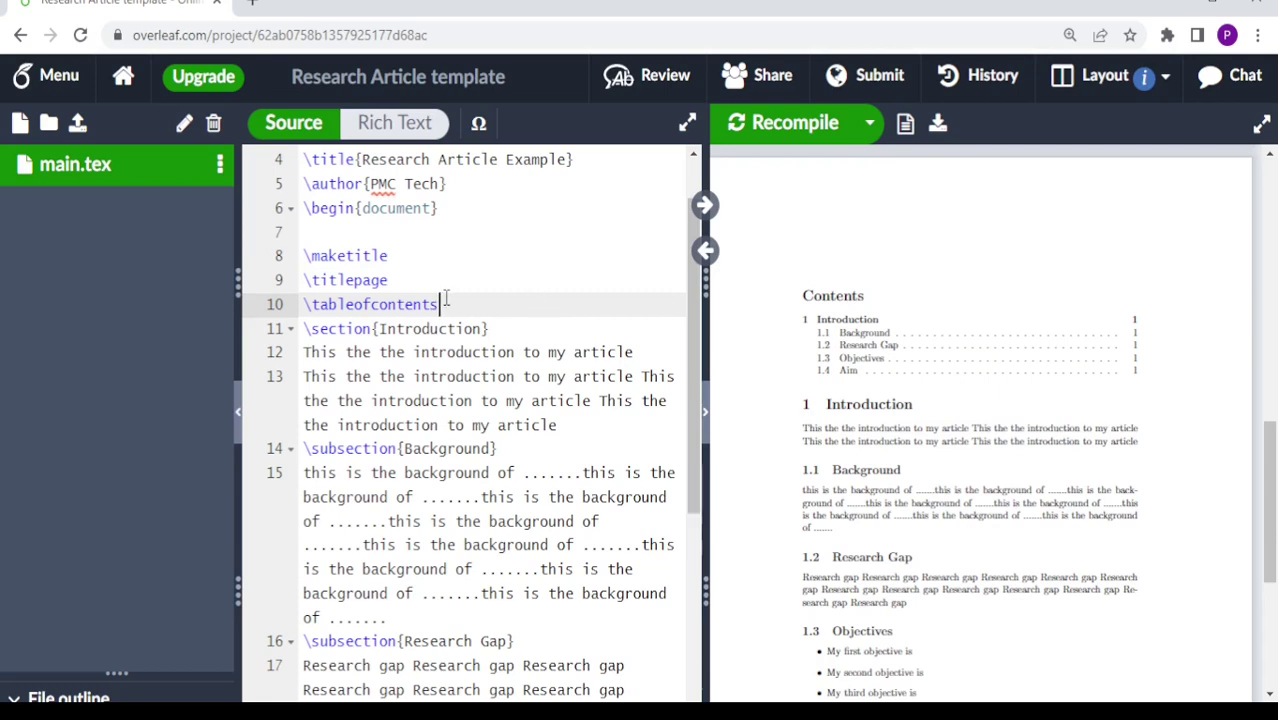
key(Return)
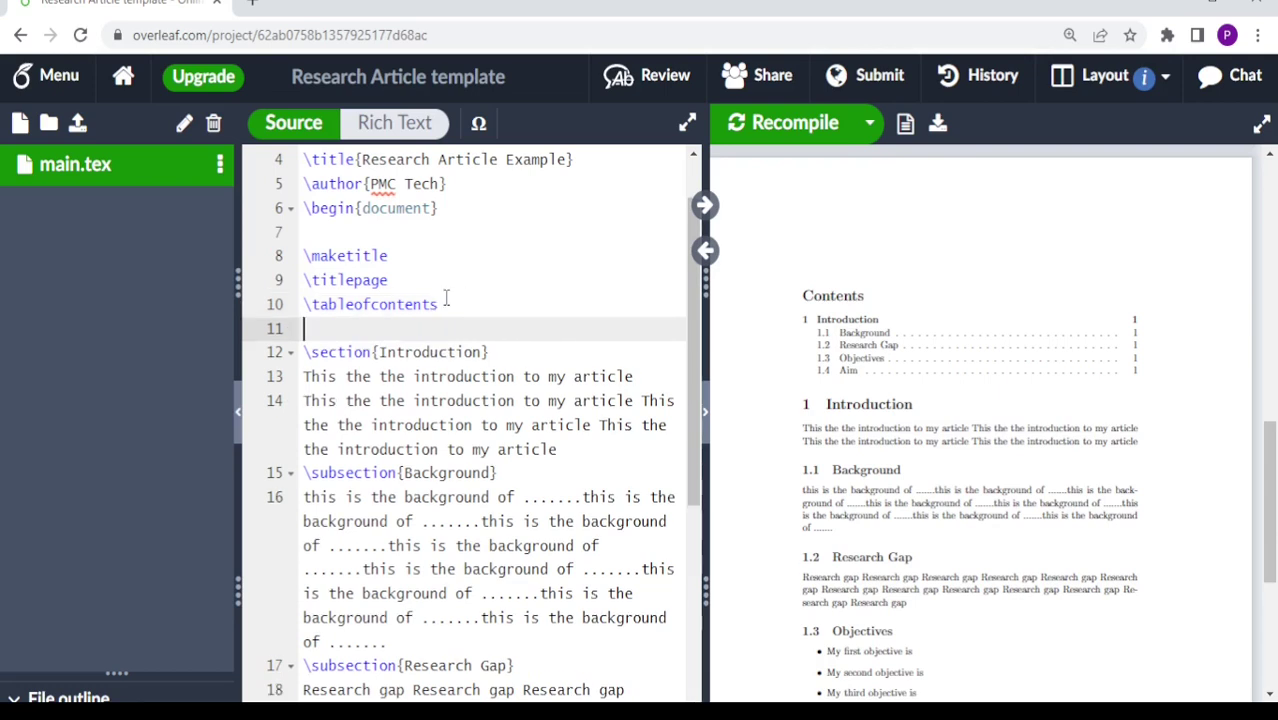
text(\new)
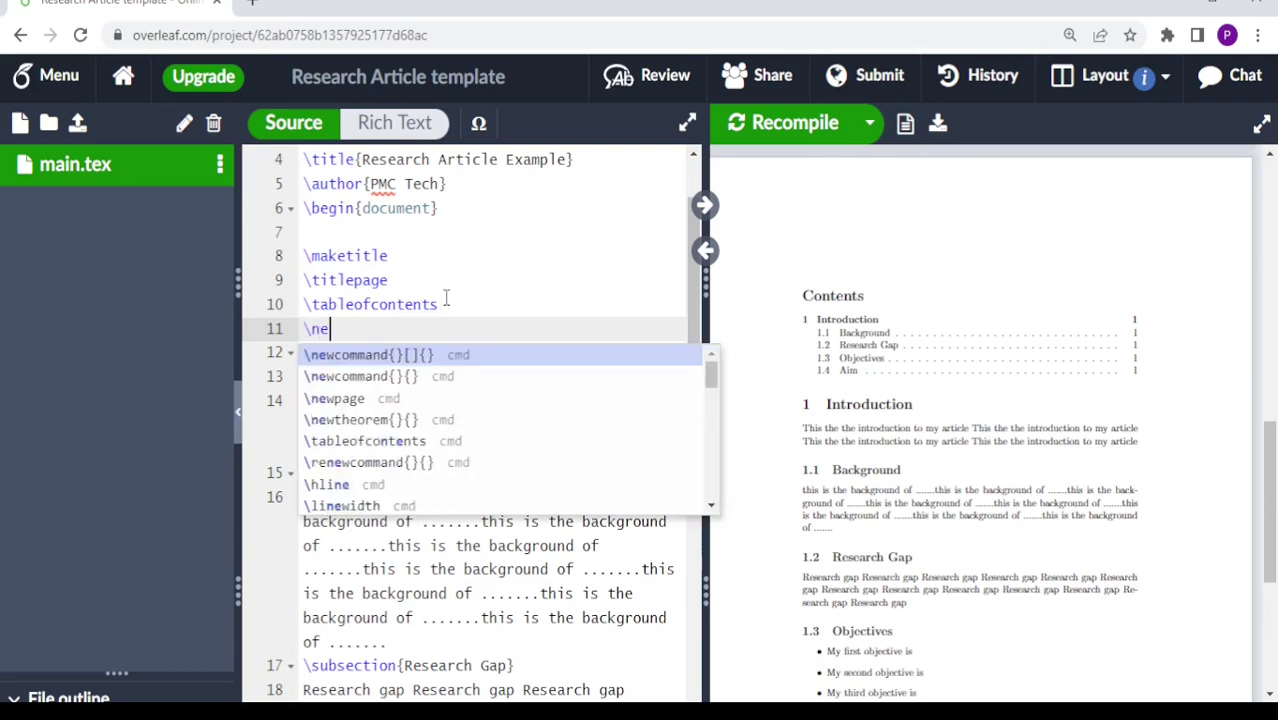
click(372, 397)
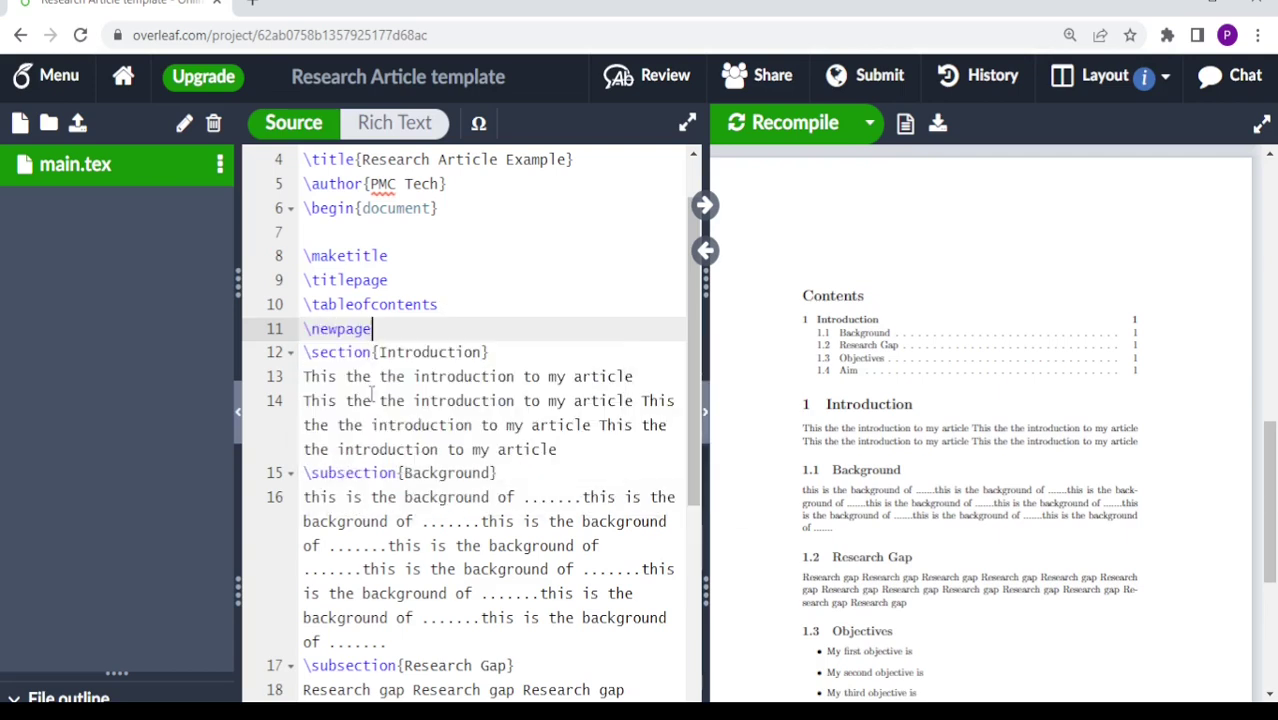
click(785, 136)
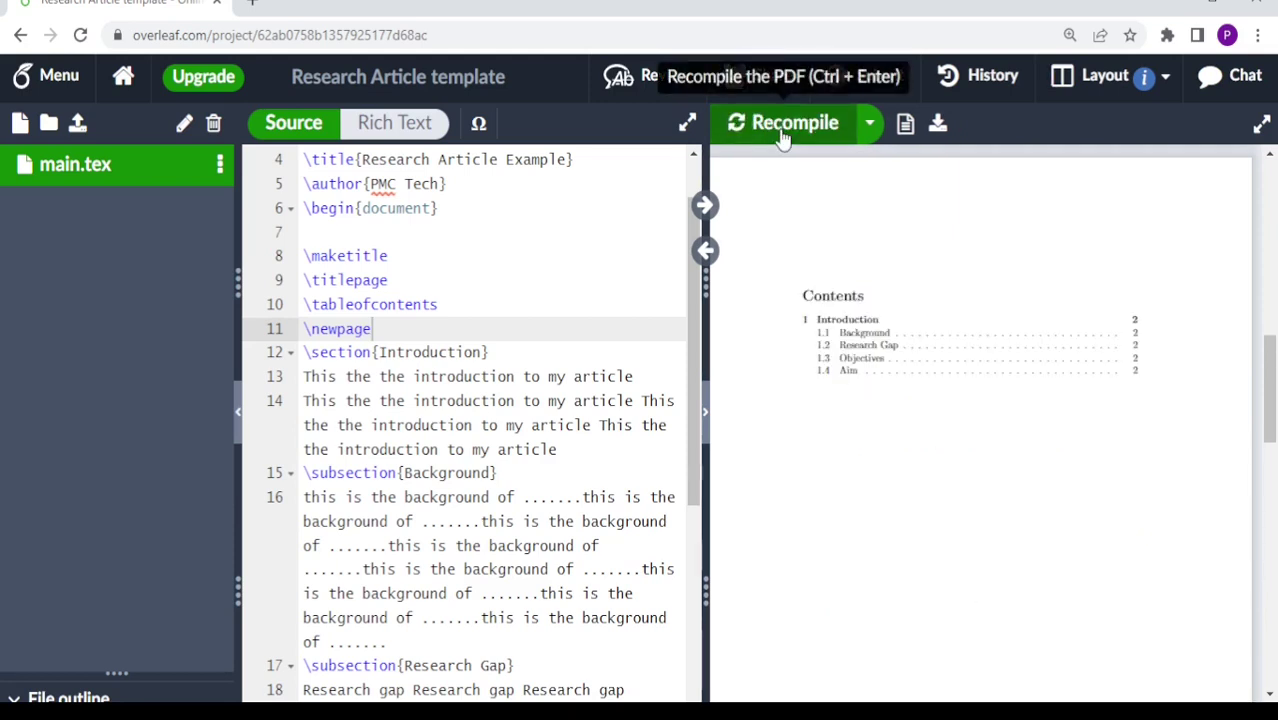
drag(1266, 372, 1260, 430)
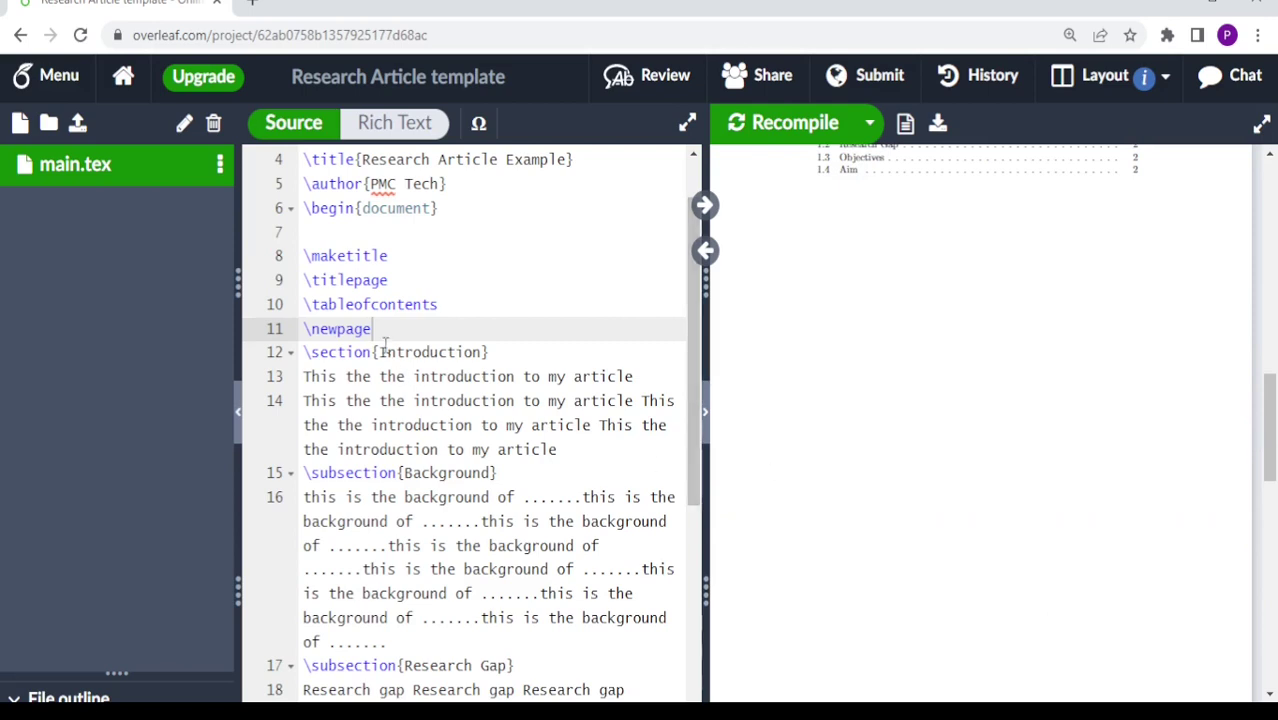
Step: Add an abstract environment reading 'This is my abstract' and recompile
key(Return)
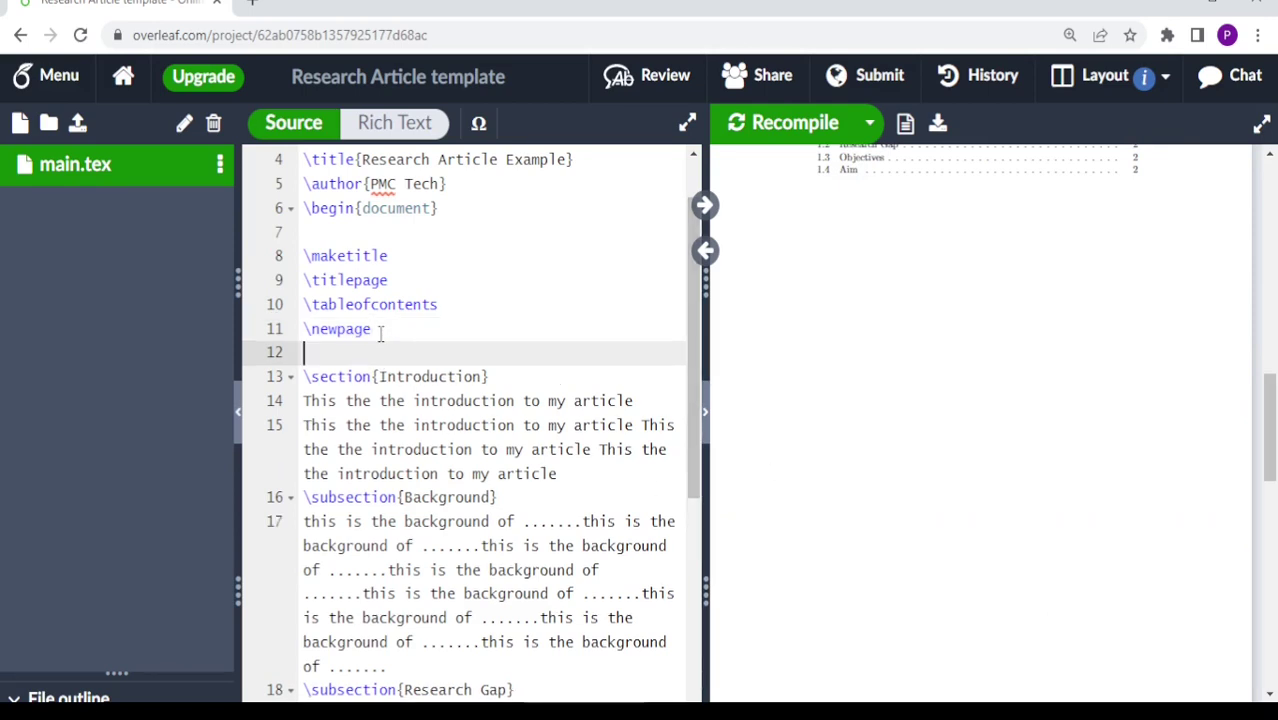
text(\)
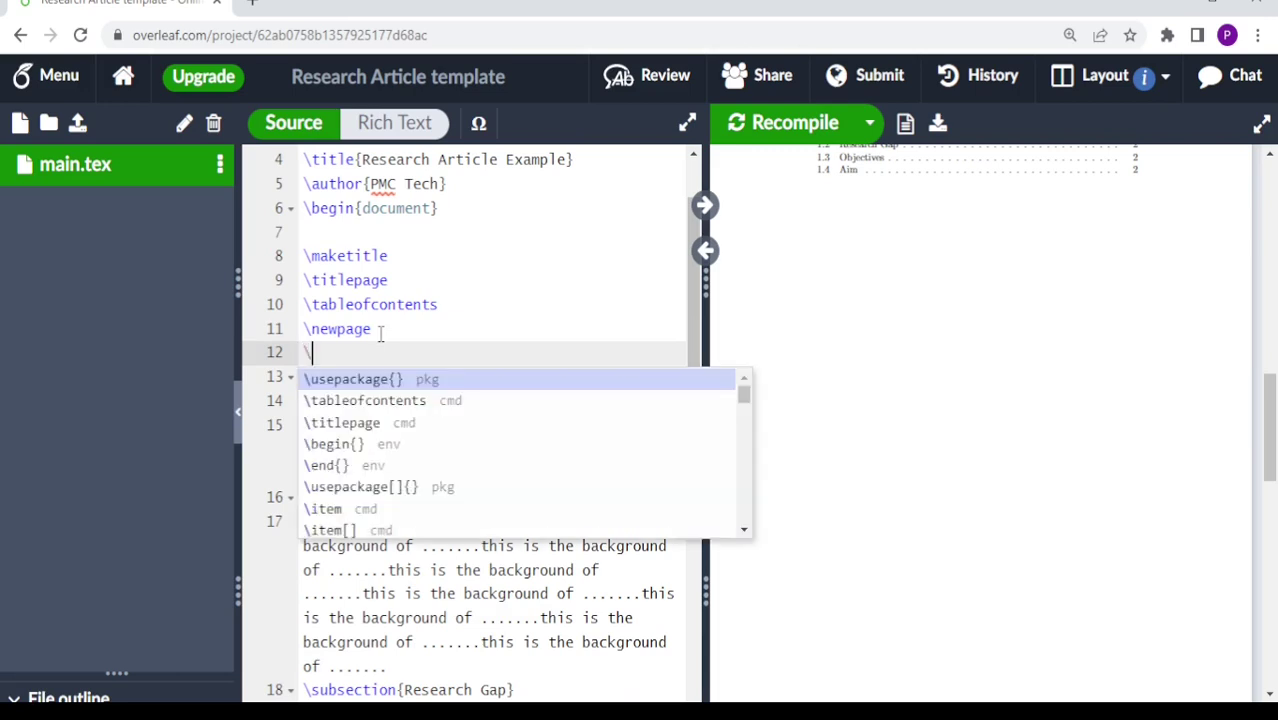
text(be)
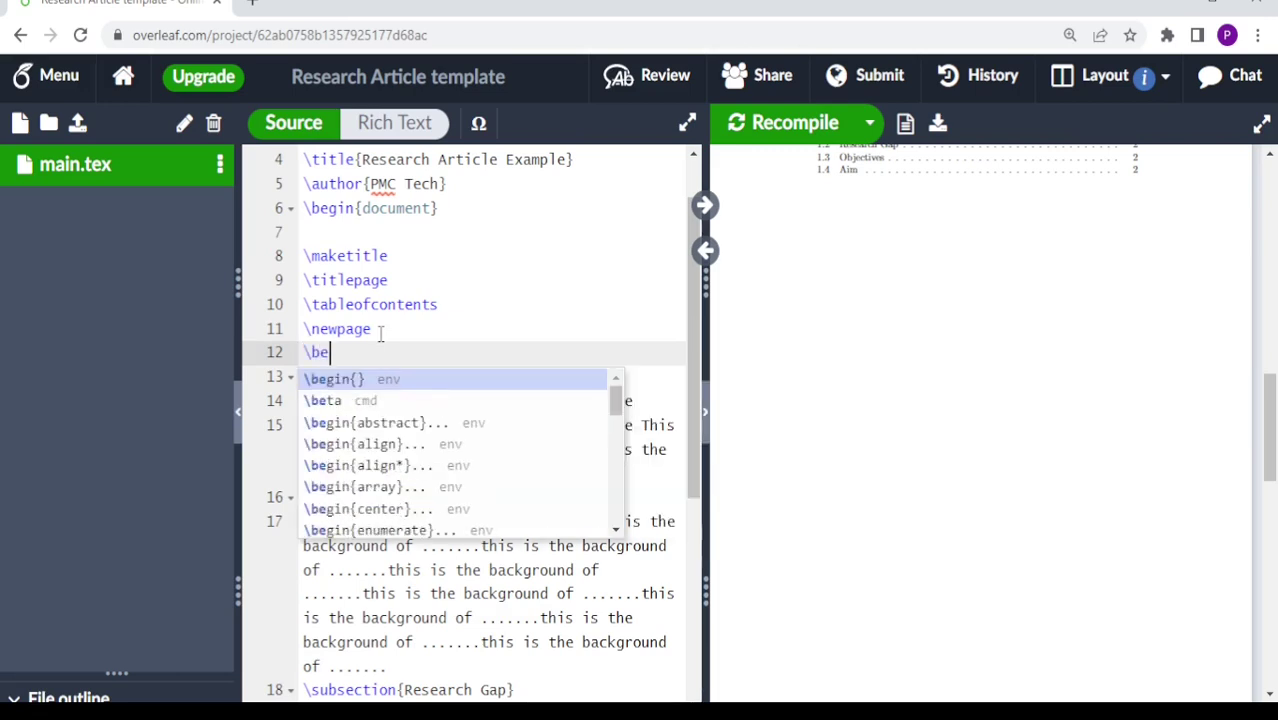
click(399, 423)
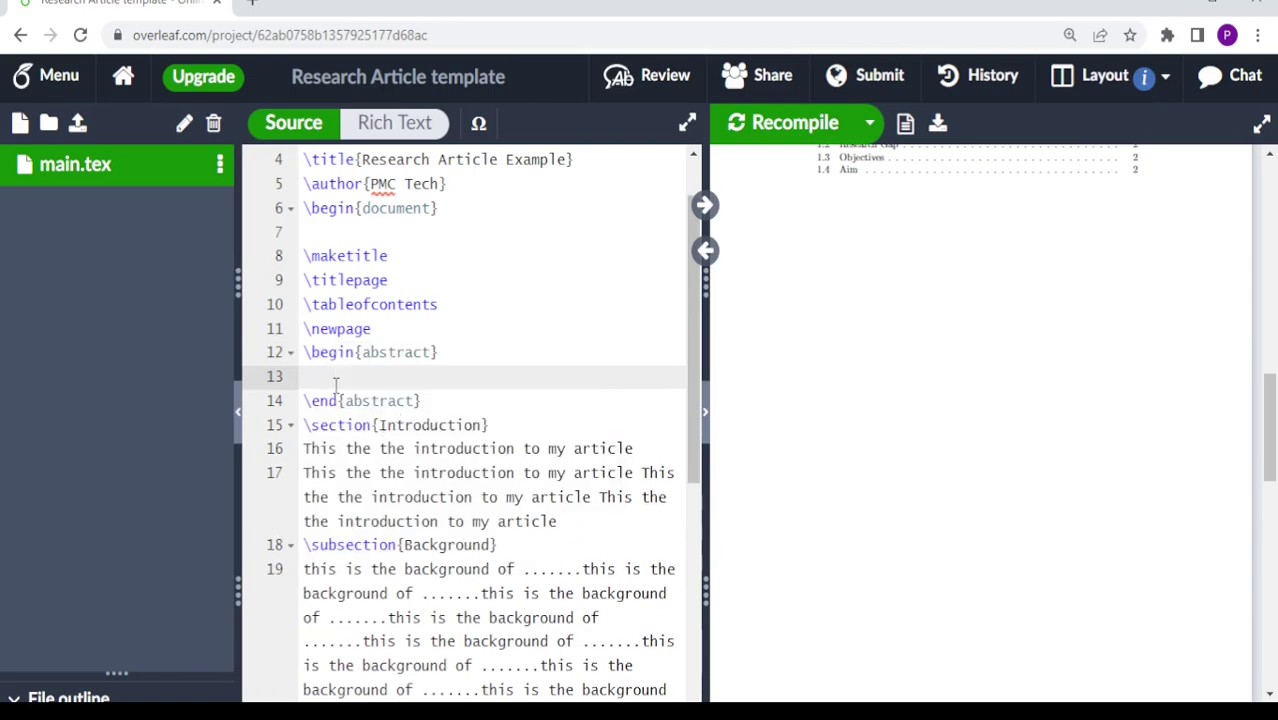
text(This is my abs)
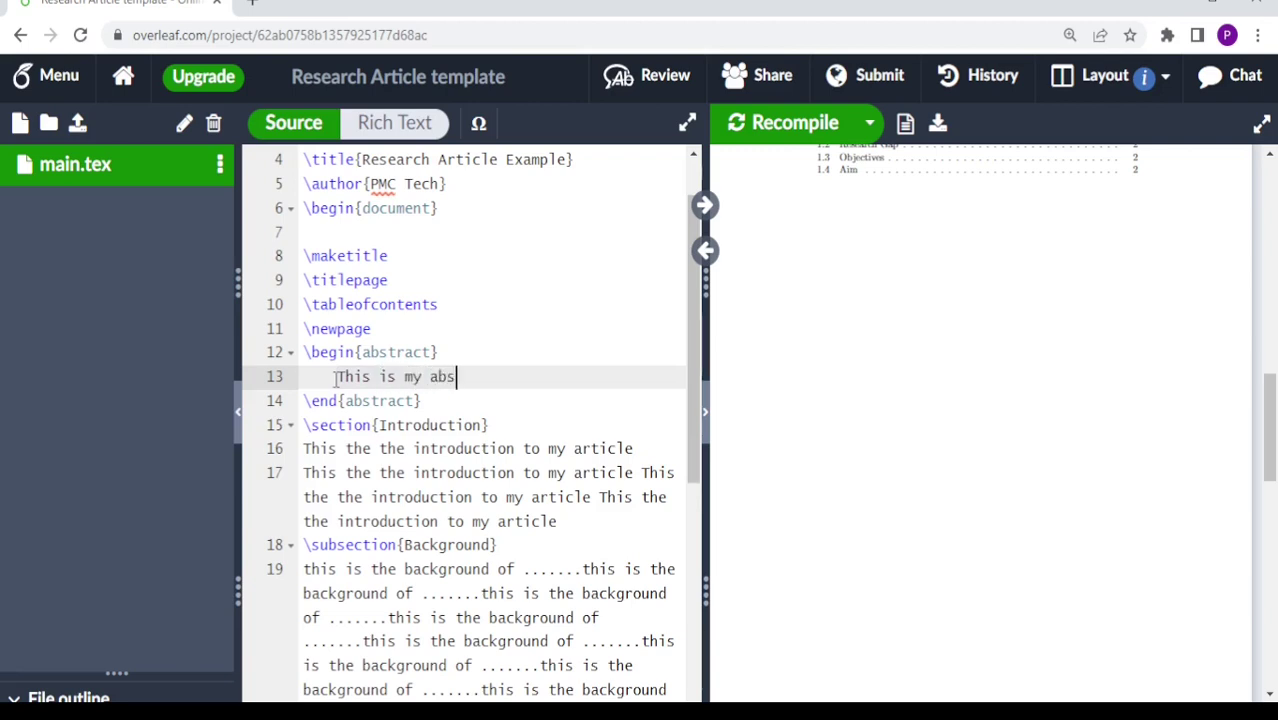
text(tract)
click(790, 122)
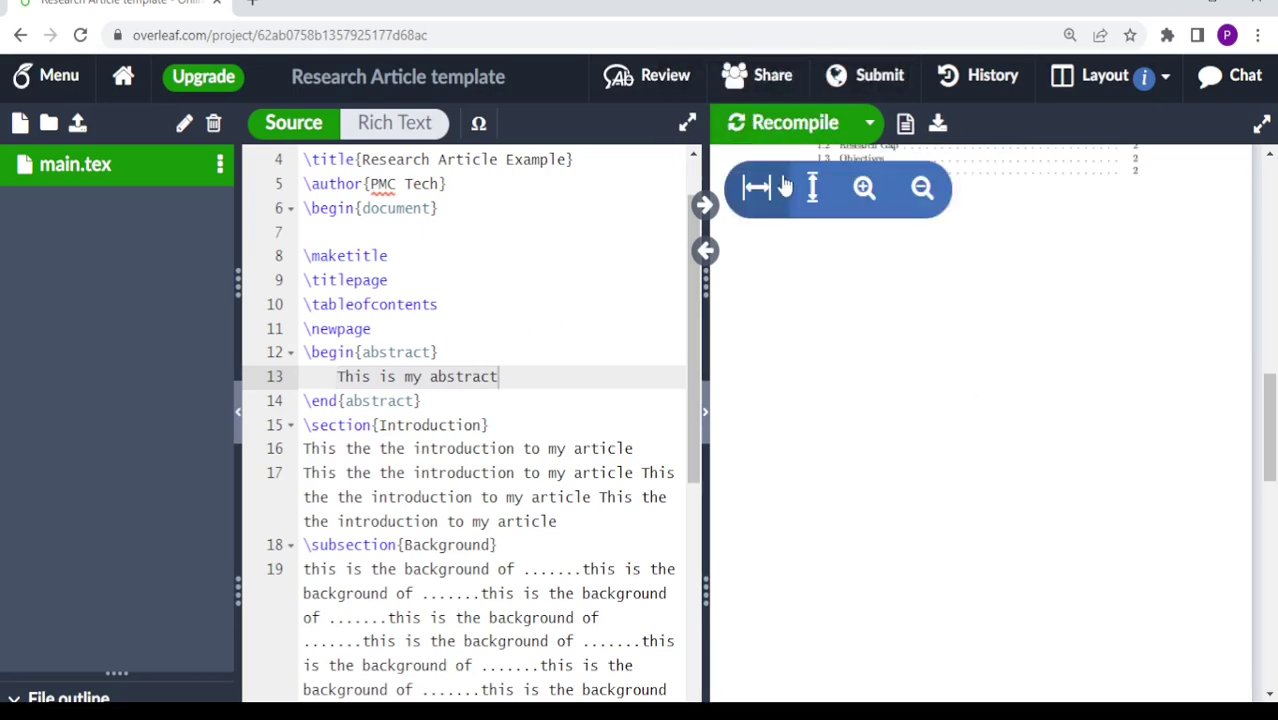
drag(1272, 420, 1272, 541)
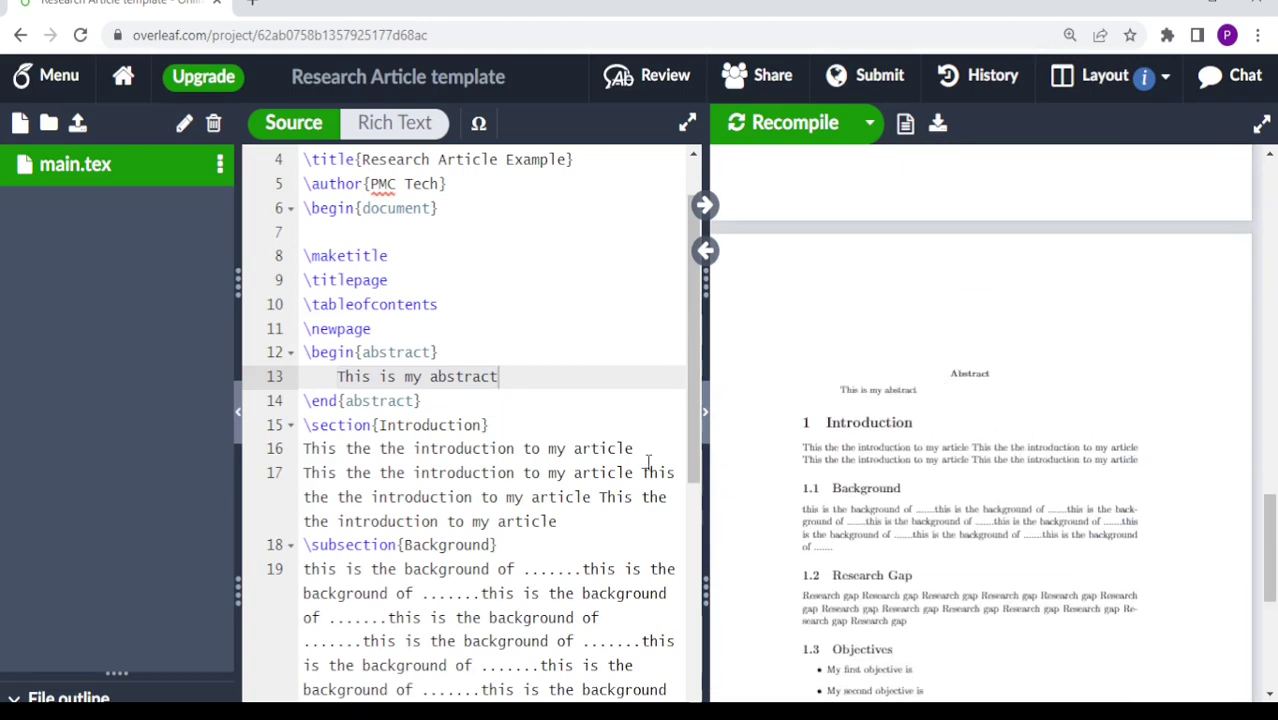
Step: Add a \newpage line after the abstract environment
click(431, 402)
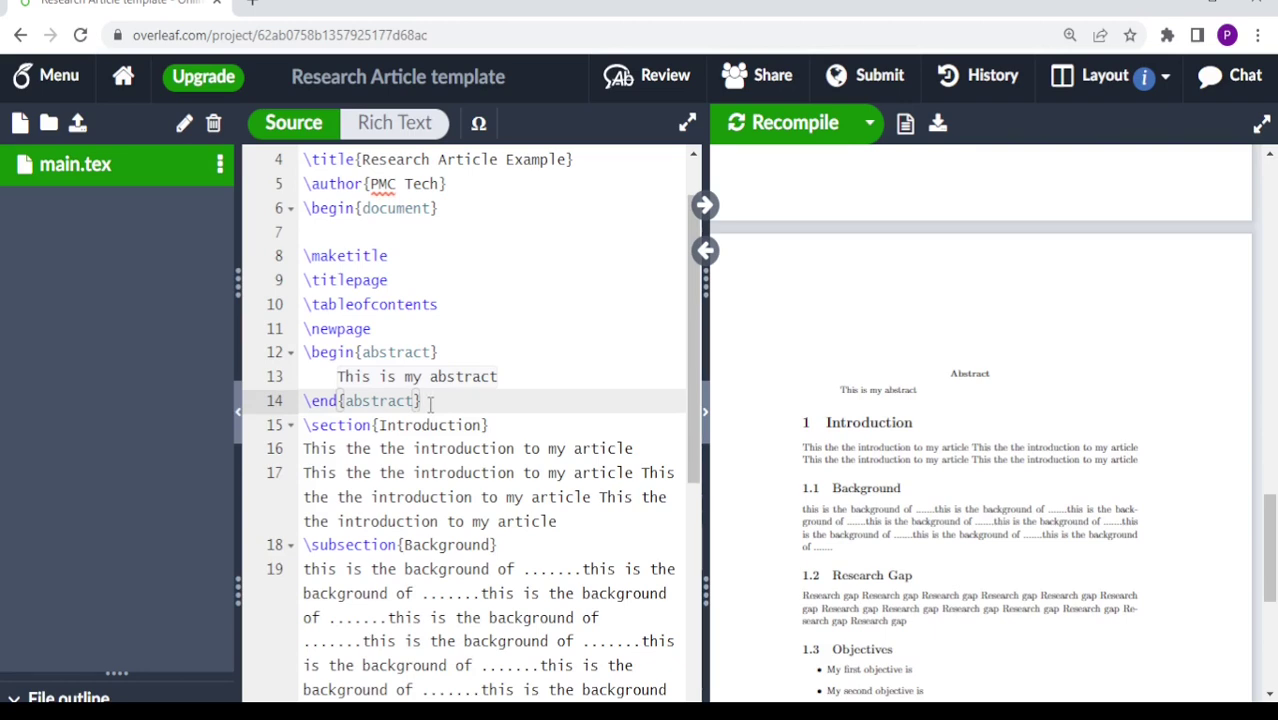
key(Return)
text(\)
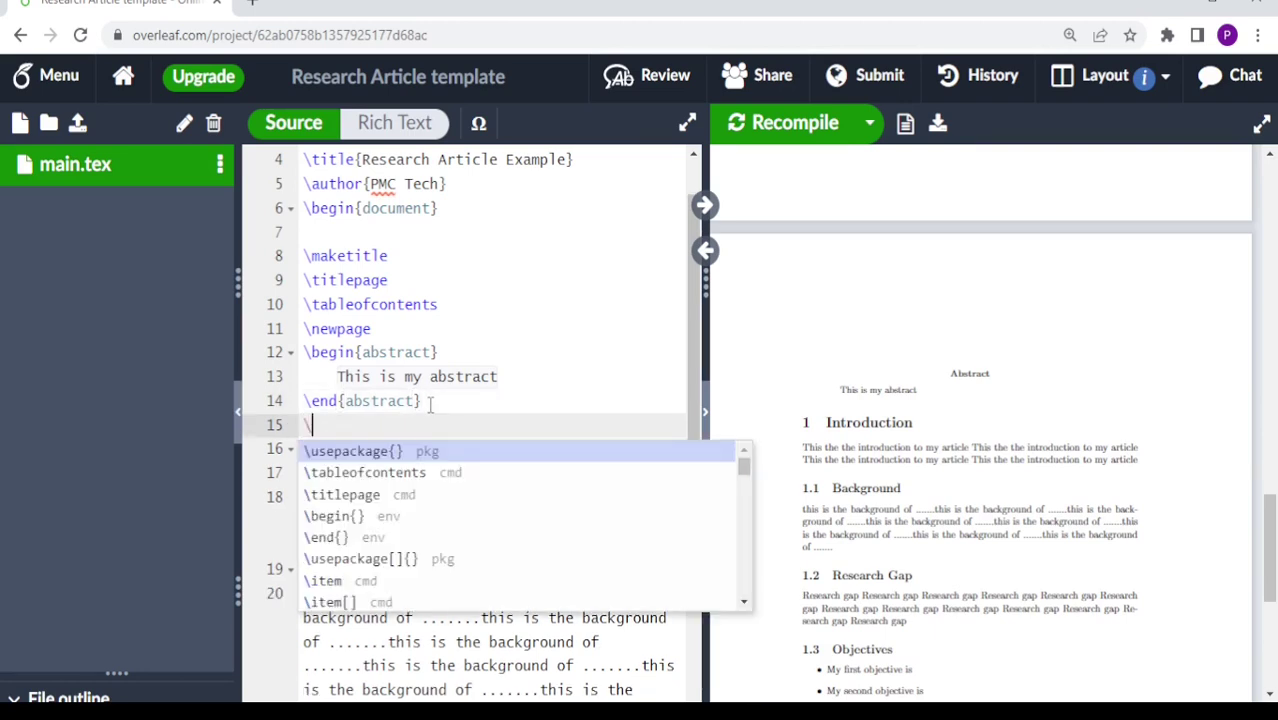
text(newpage)
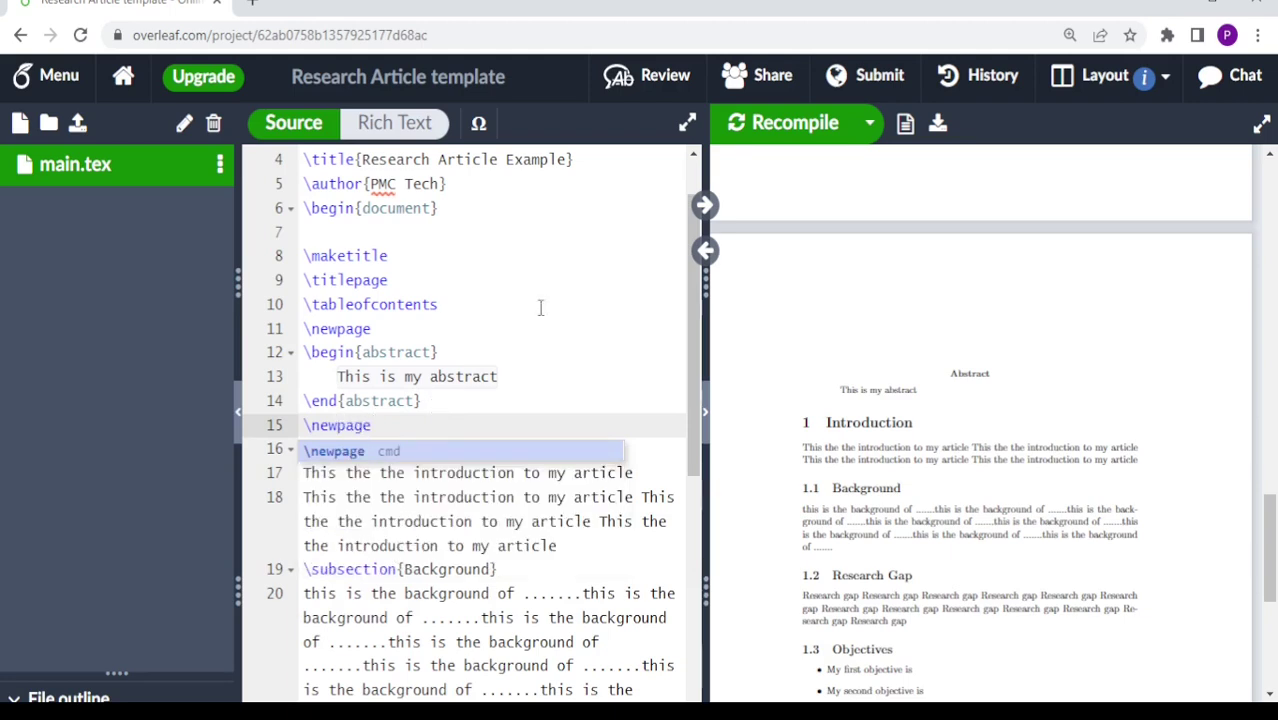
Step: Repeat 'This is my abstract' six times in the abstract and recompile the PDF
click(764, 128)
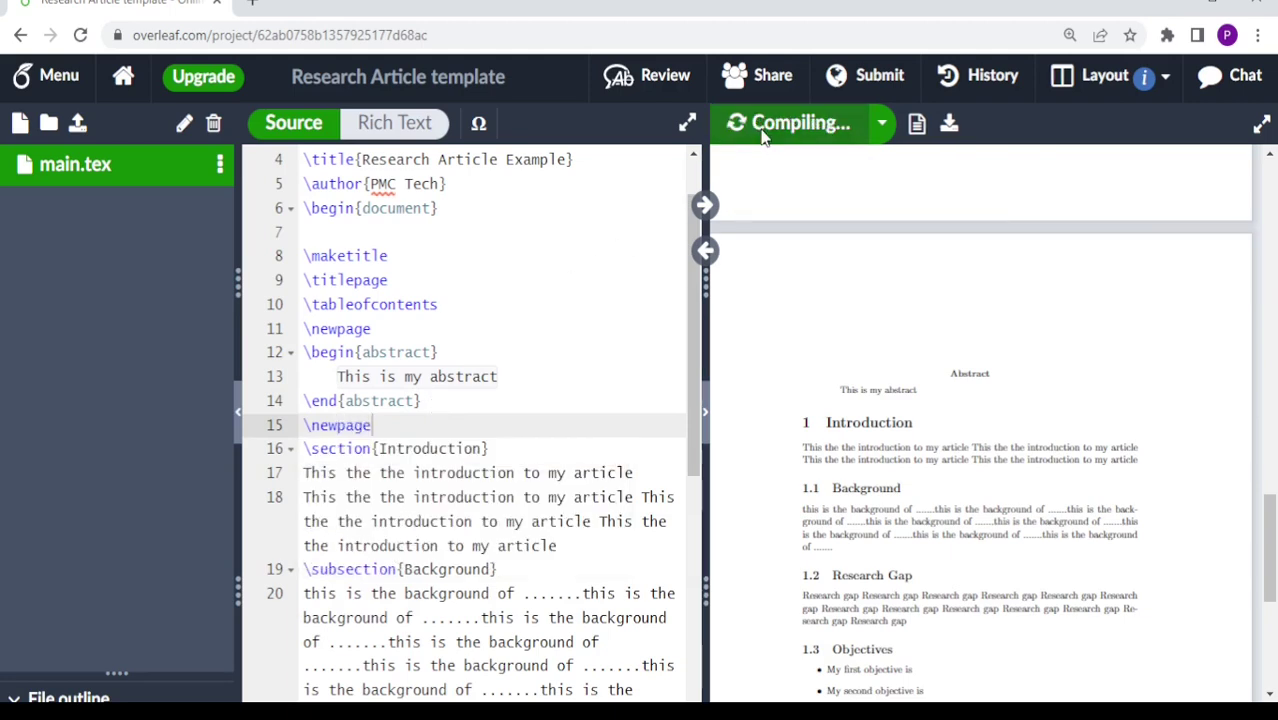
click(515, 378)
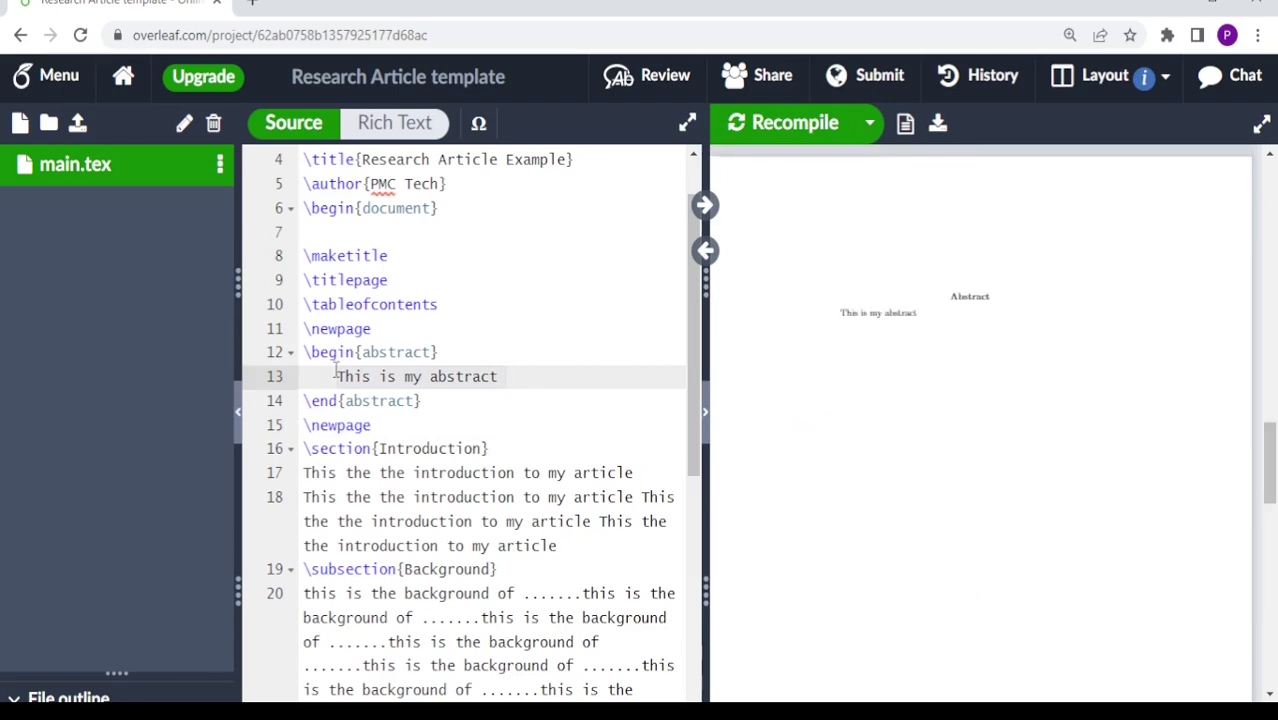
drag(337, 376, 522, 373)
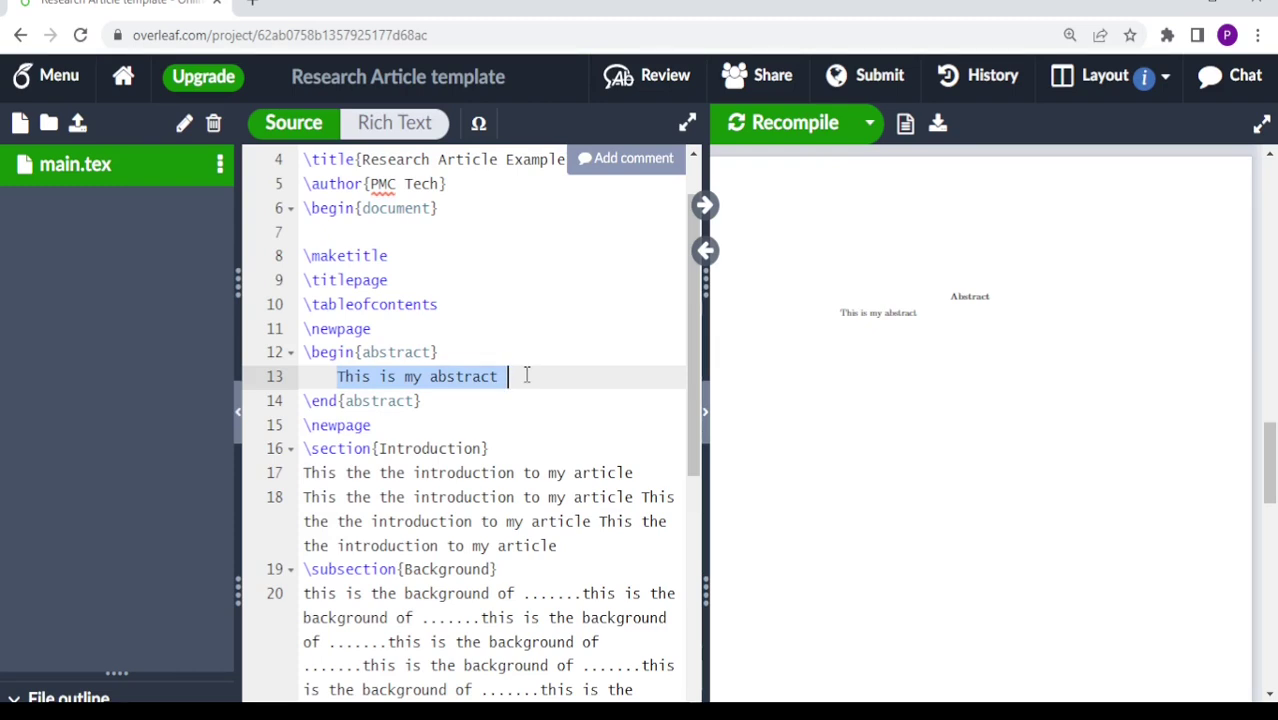
click(530, 379)
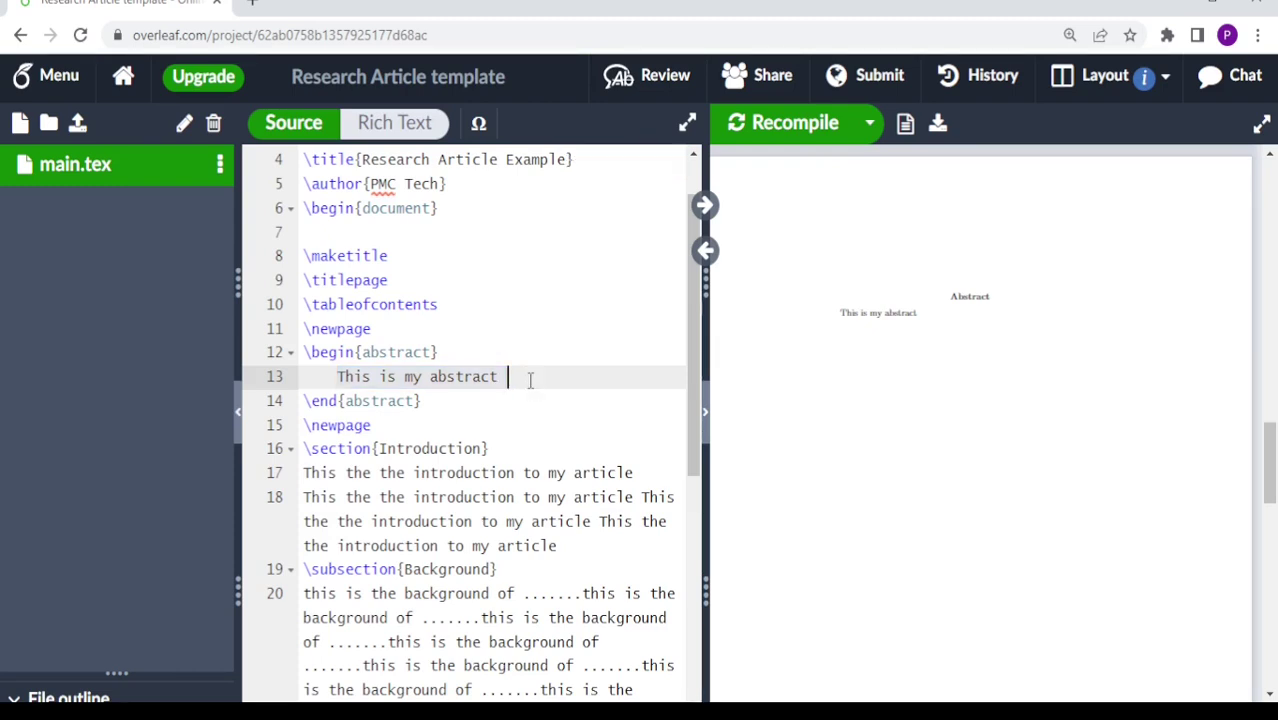
key(ctrl+v)
key(ctrl+v)
key(ctrl+v)
key(ctrl+v)
key(ctrl+v)
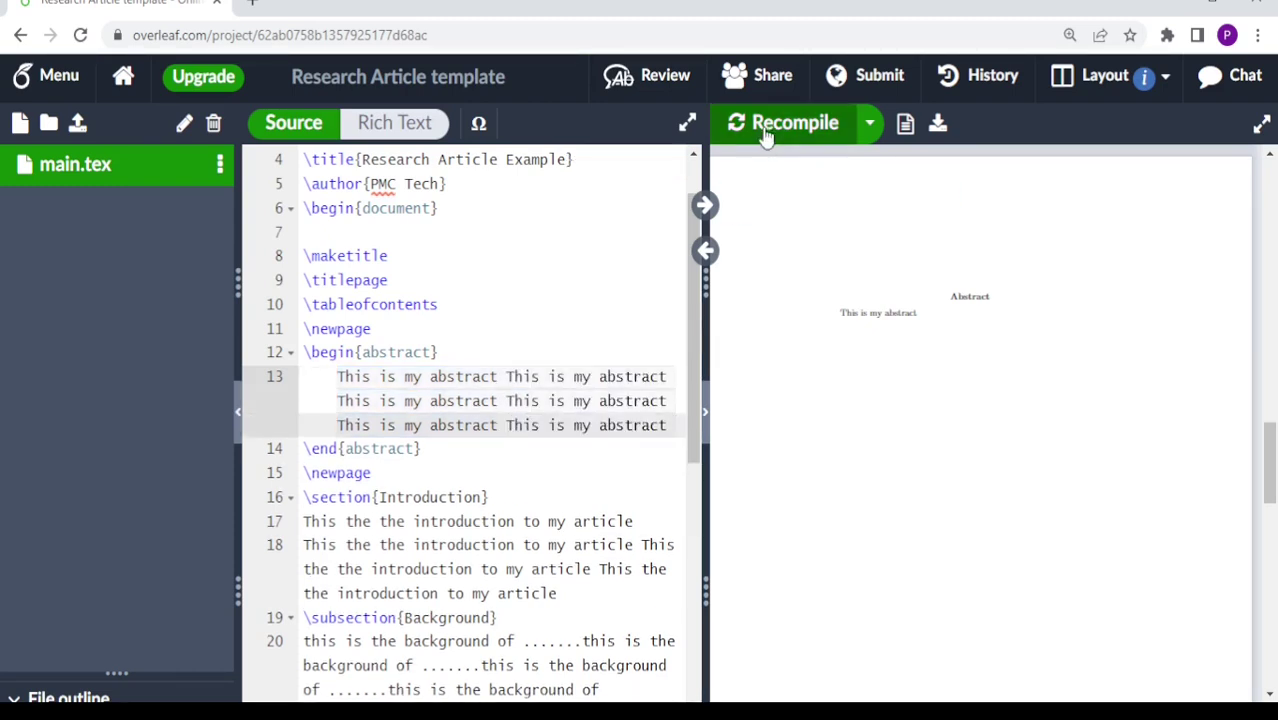
click(790, 128)
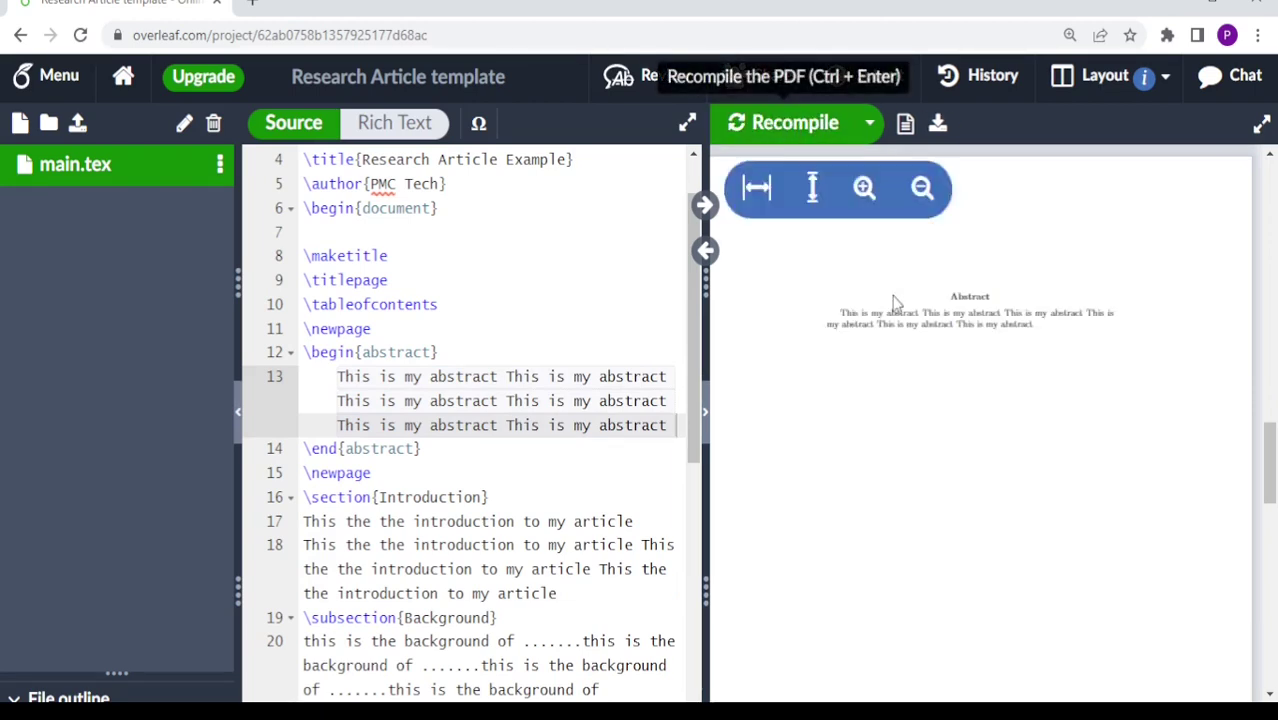
drag(1268, 462, 1273, 652)
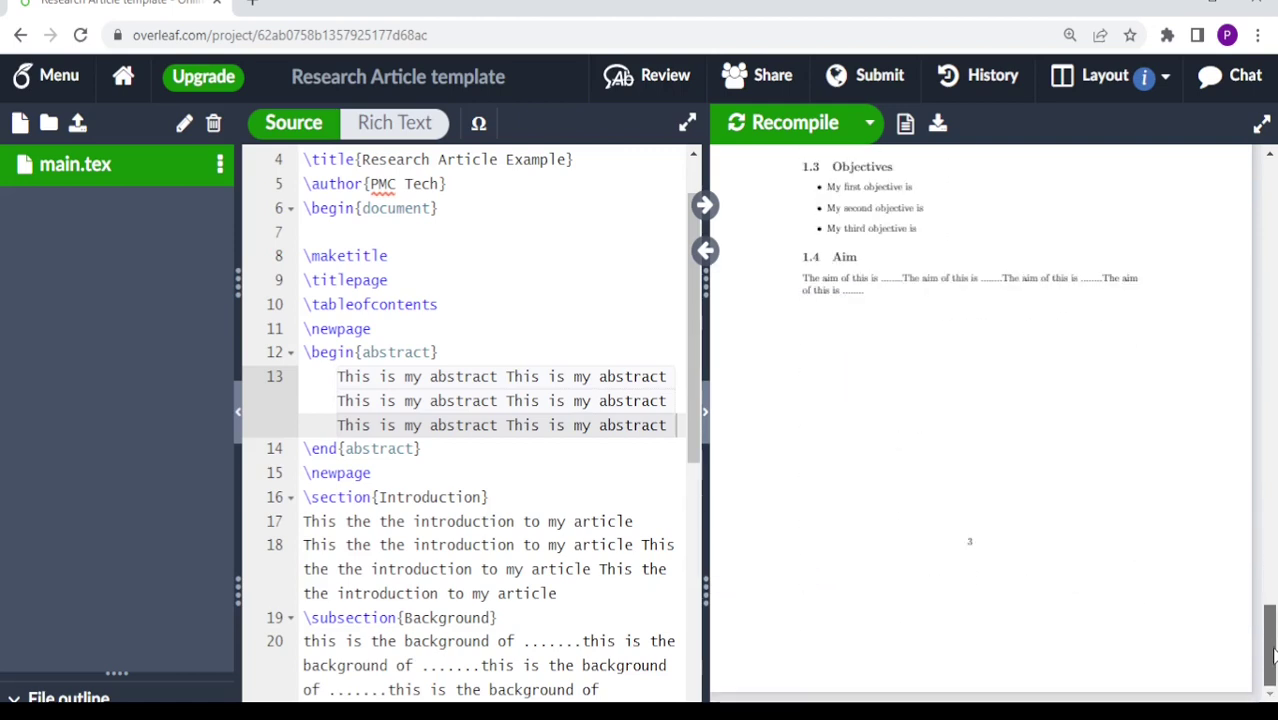
drag(1273, 652, 1270, 624)
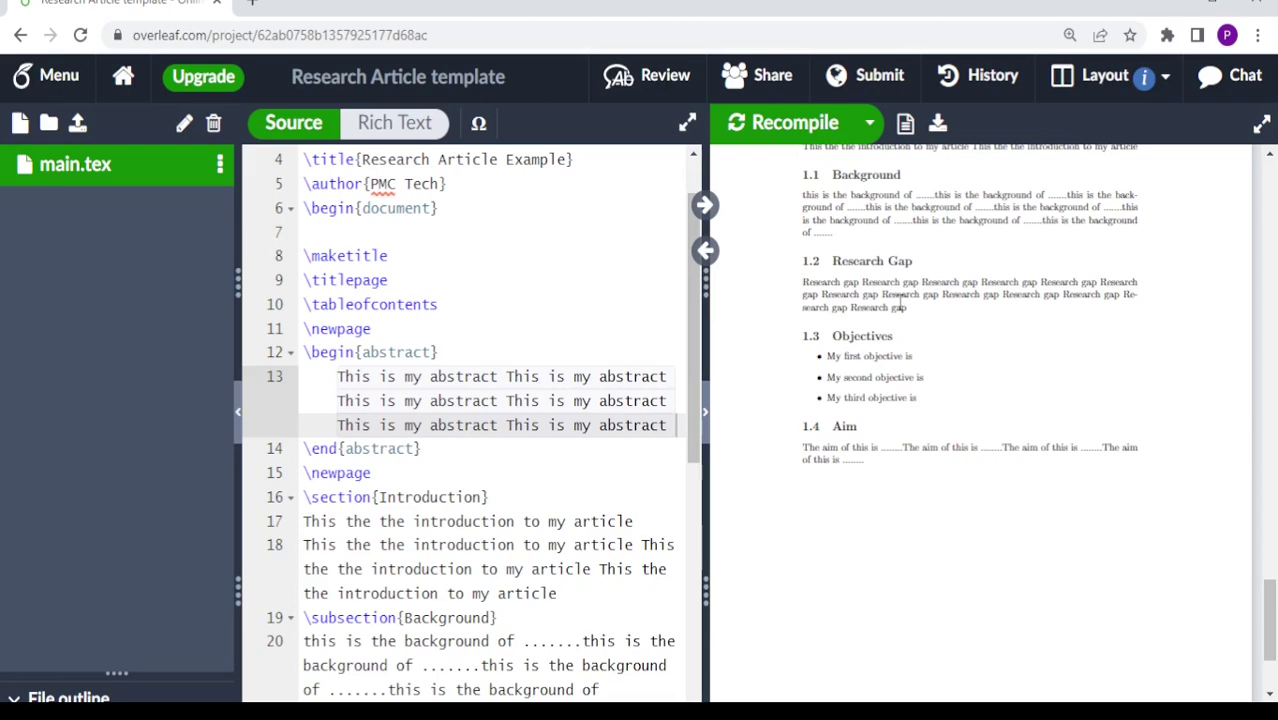
Step: Add \section{related works} on a new line after the Aim text
scroll(460, 450, down, 6)
click(310, 660)
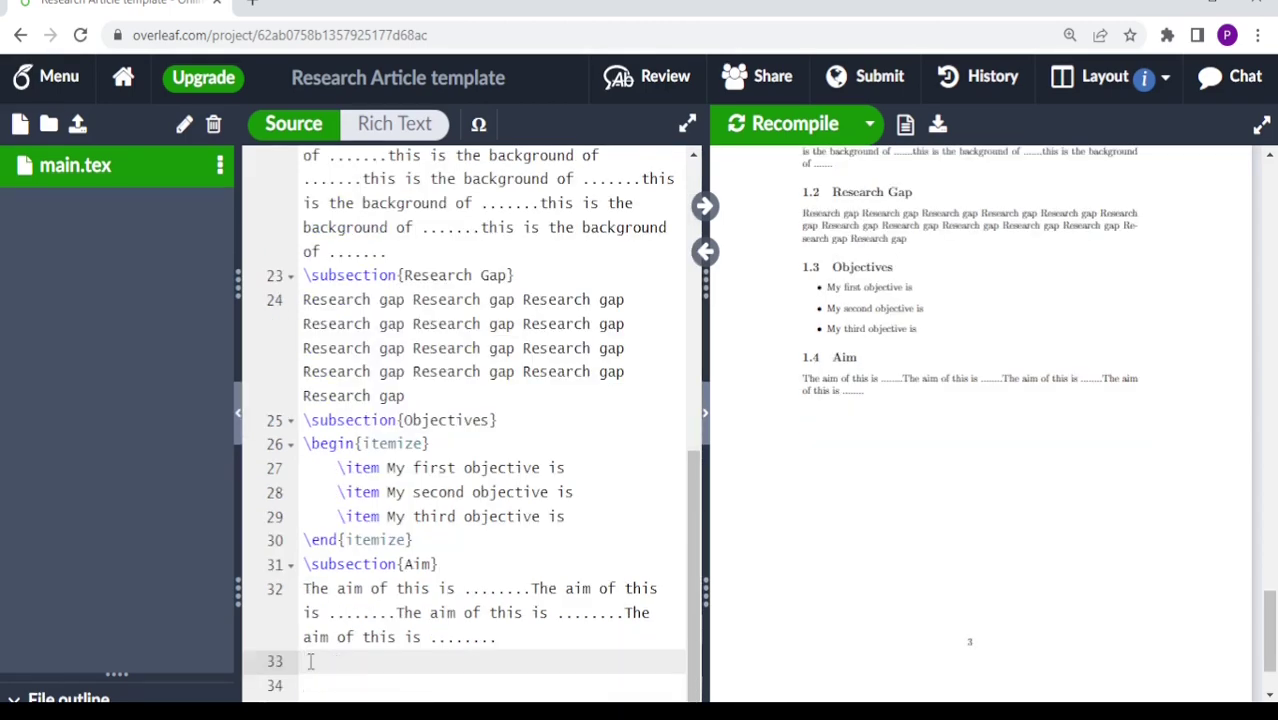
text(\section)
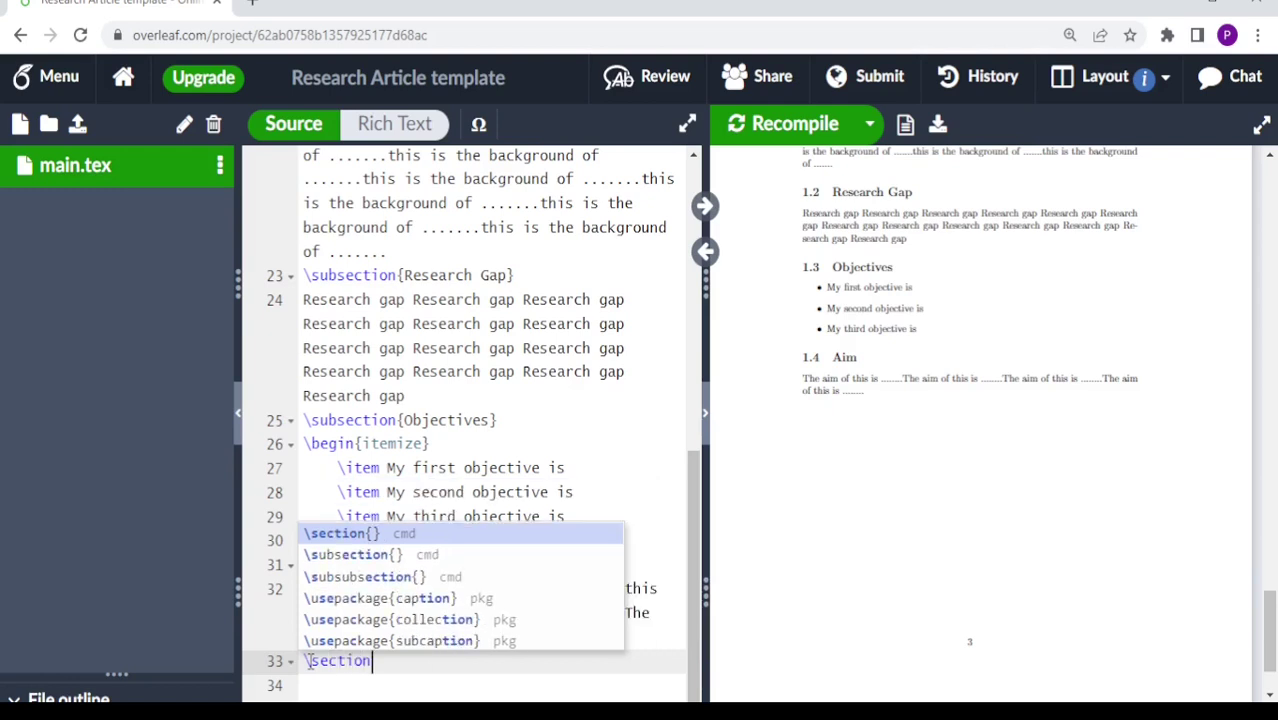
text({related works})
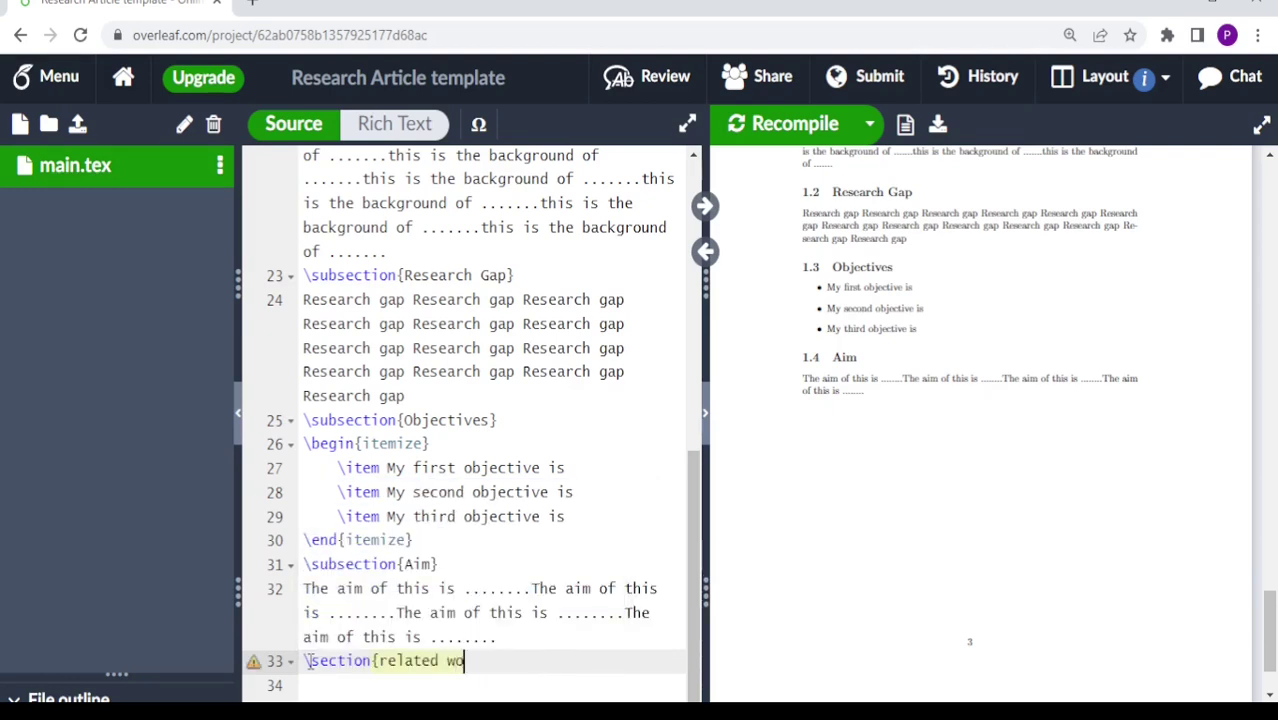
key(Return)
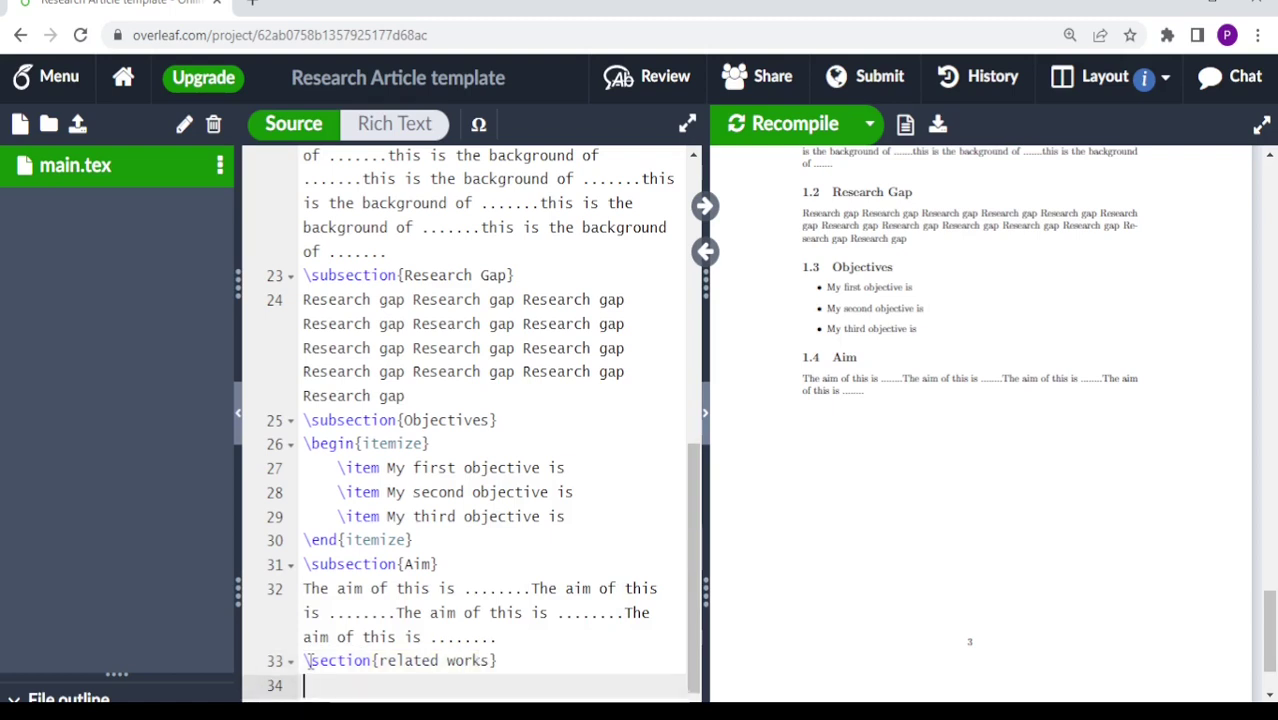
Step: Fill the section with repeated 'Related research work' text and recompile
text(Related)
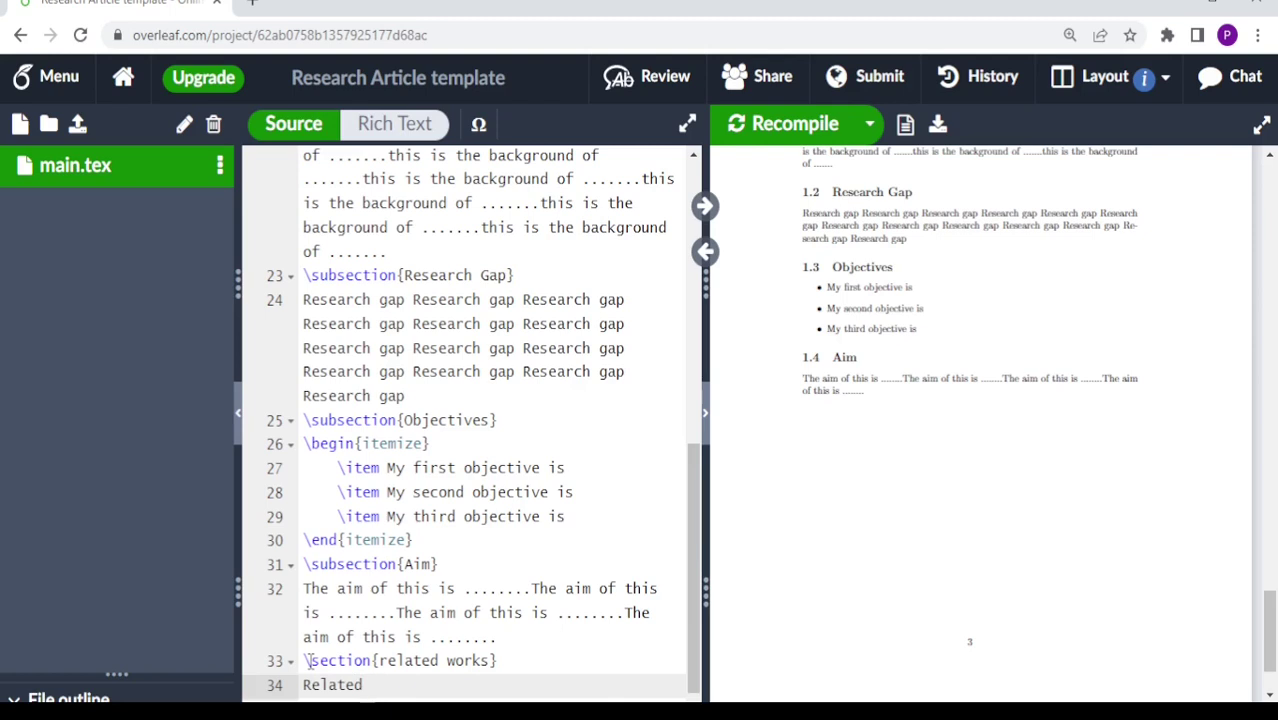
text( research work)
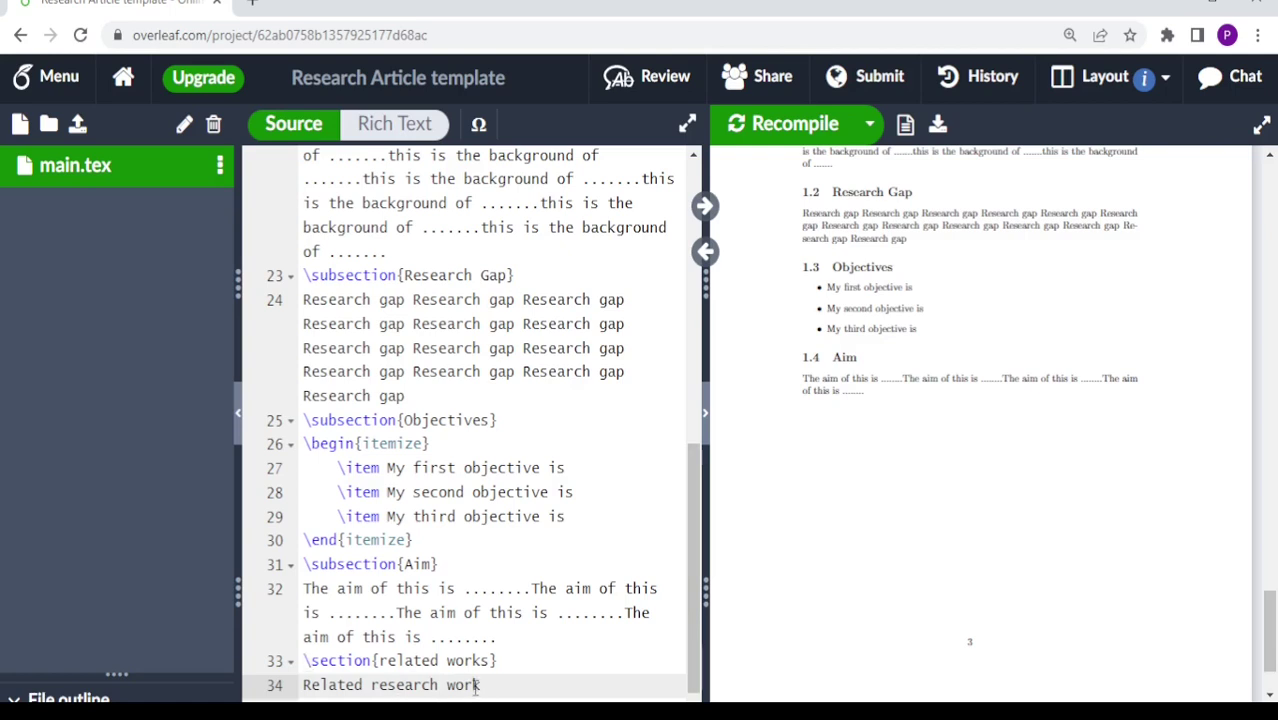
key(shift+Home)
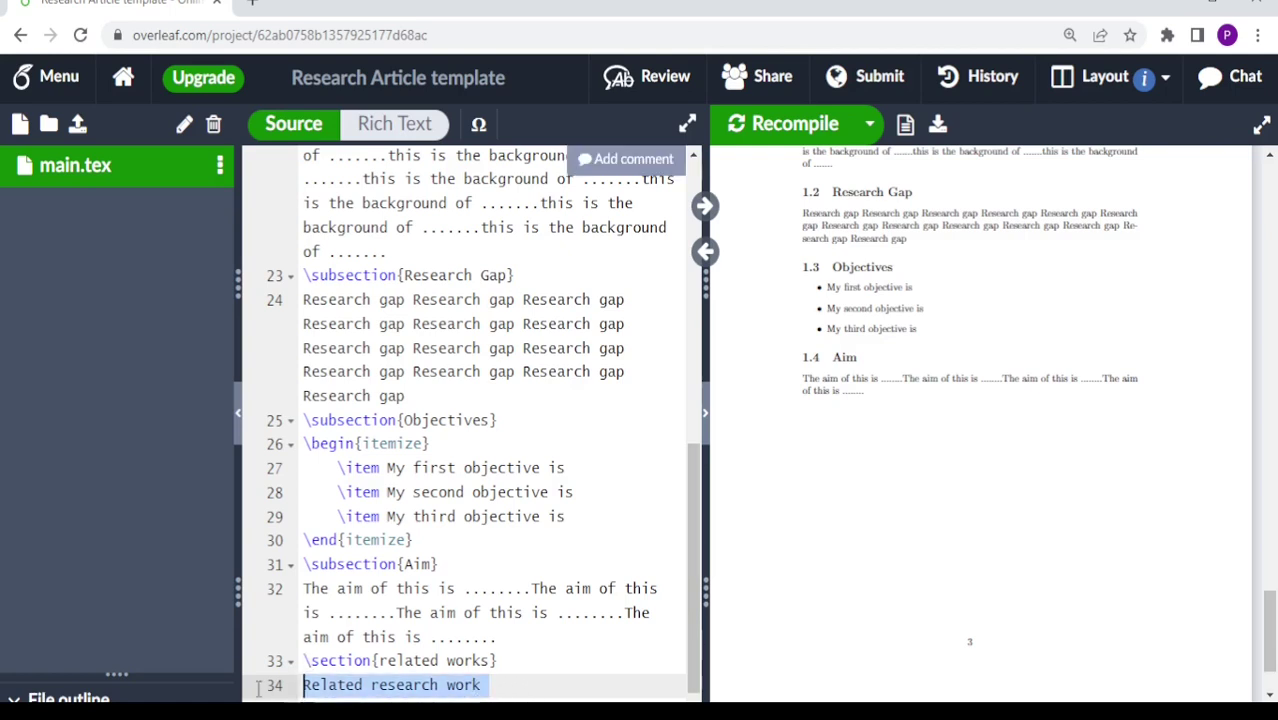
click(508, 695)
key(ctrl+v)
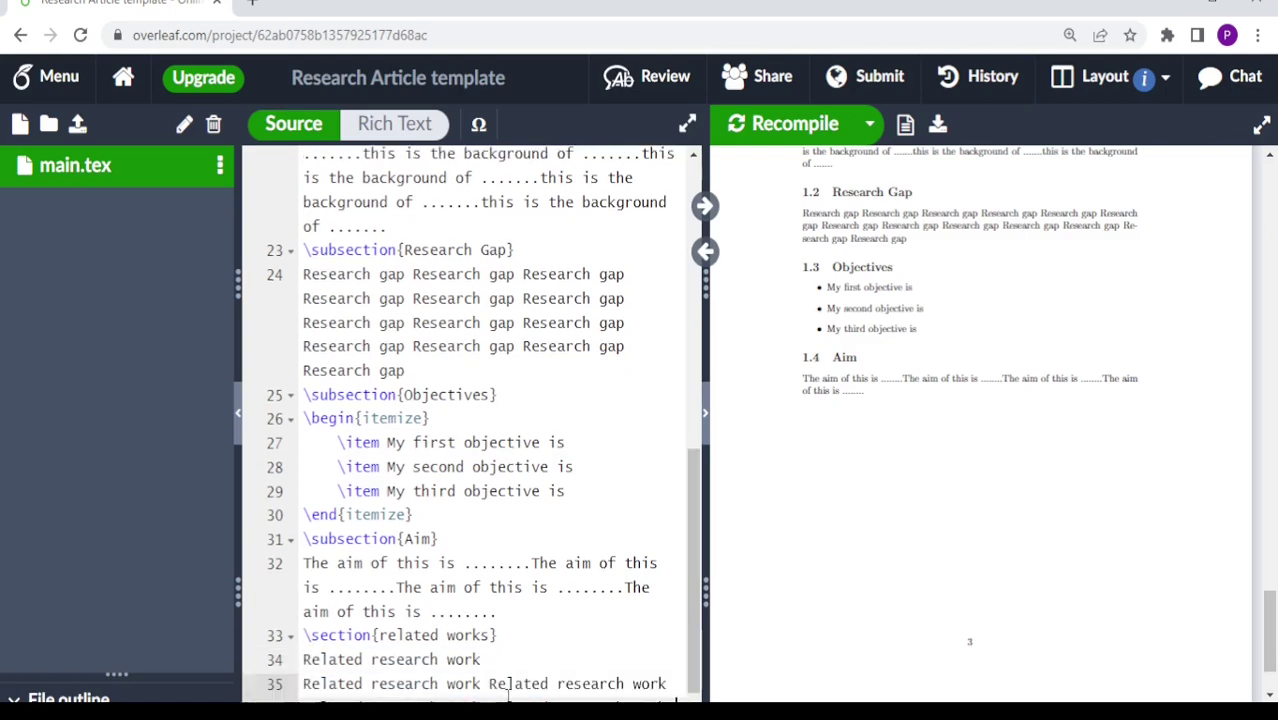
click(800, 132)
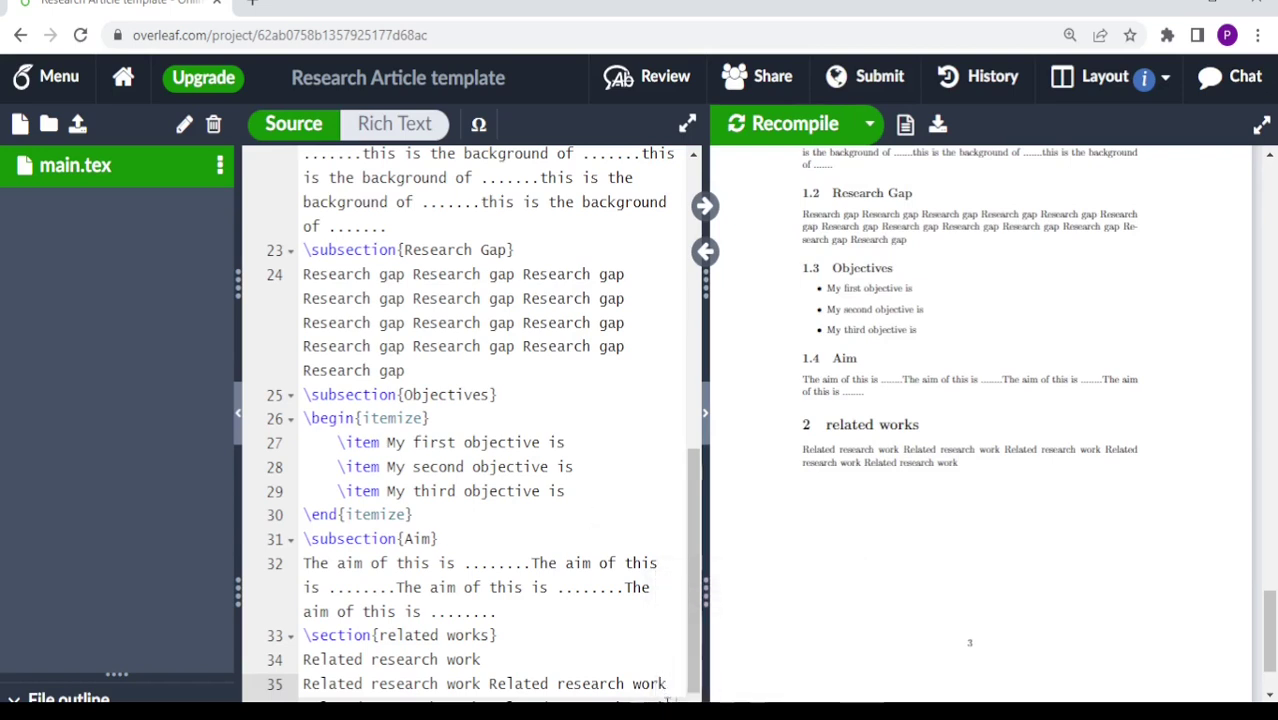
click(668, 700)
Step: Add a \section{Main body} heading after related works and recompile
key(Return)
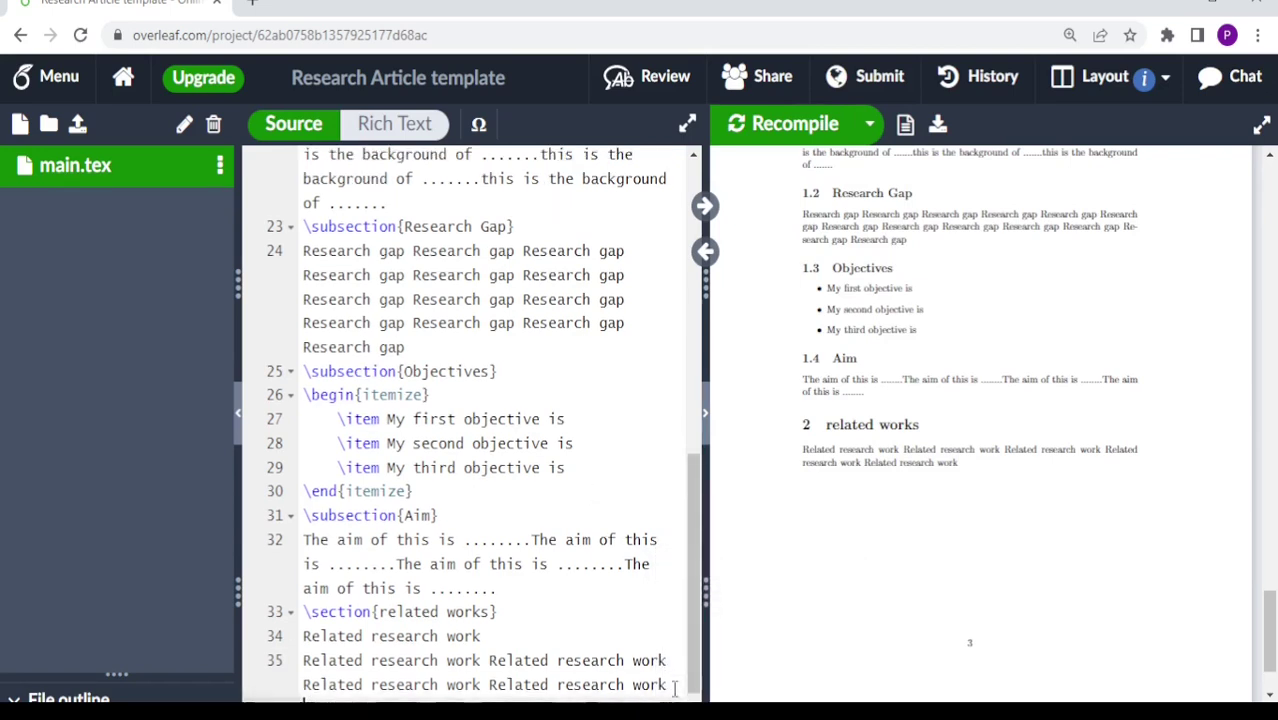
text(\section)
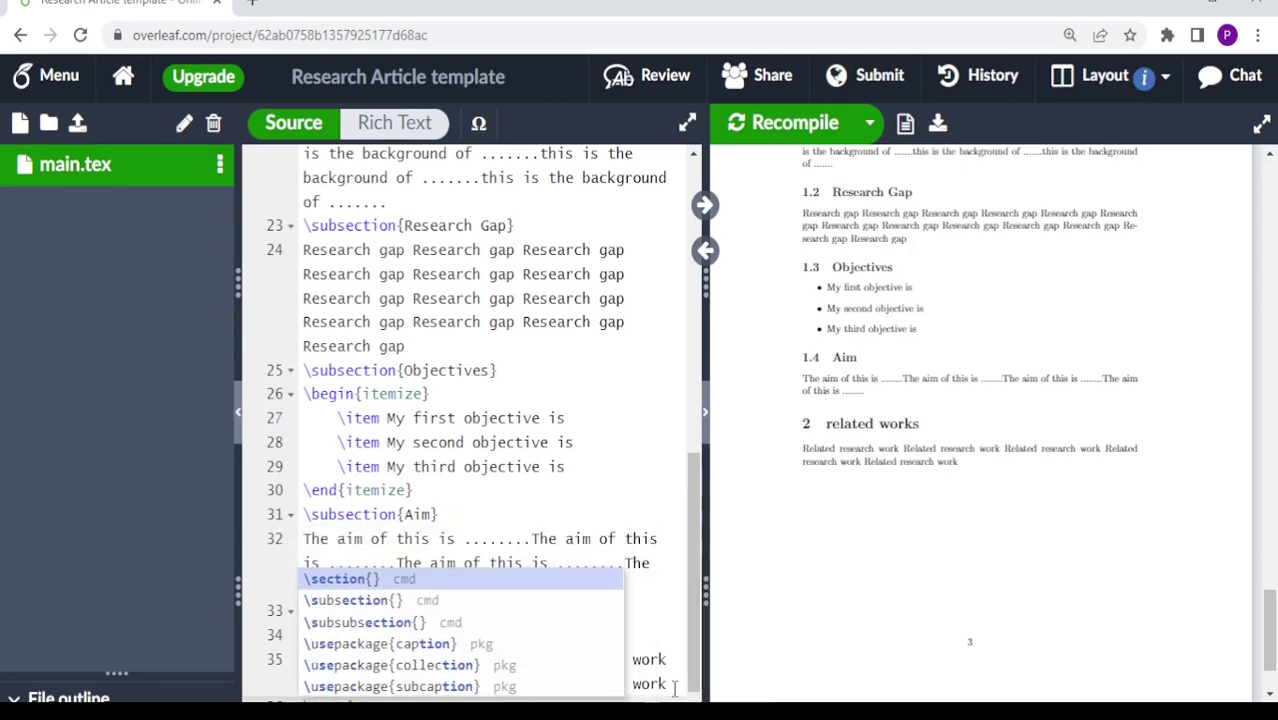
text(n)
key(Return)
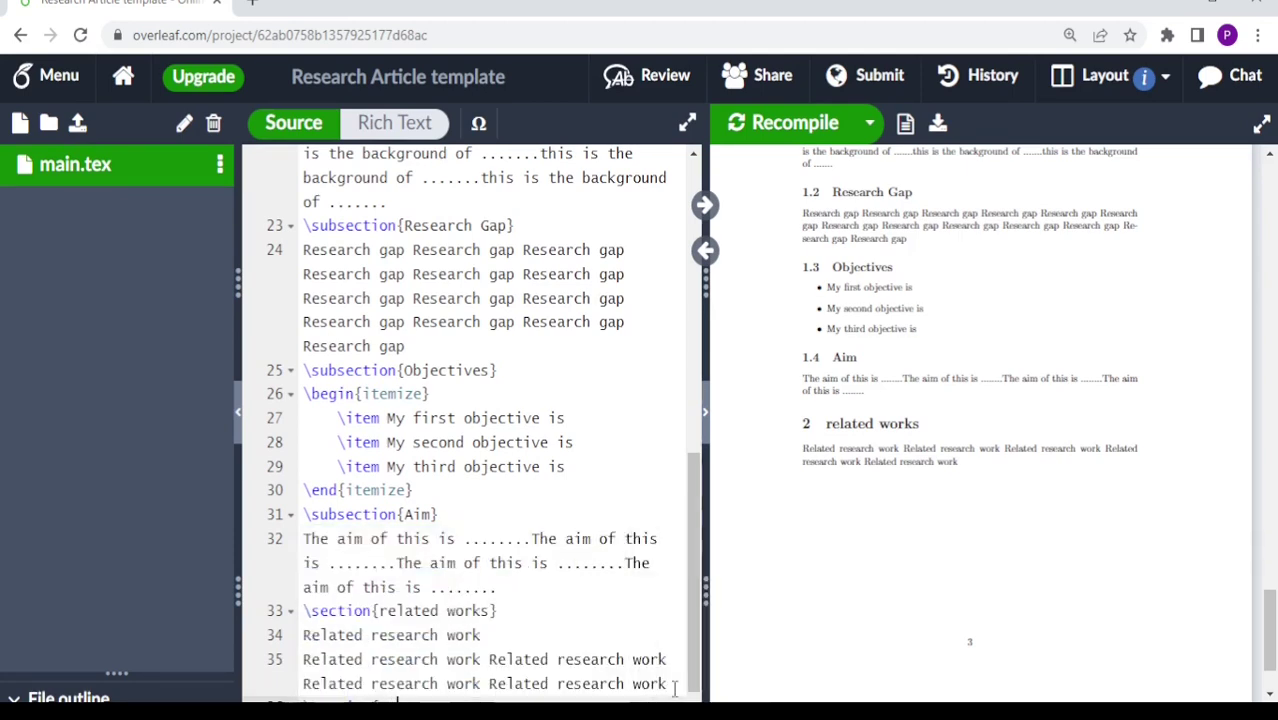
text(M)
click(776, 120)
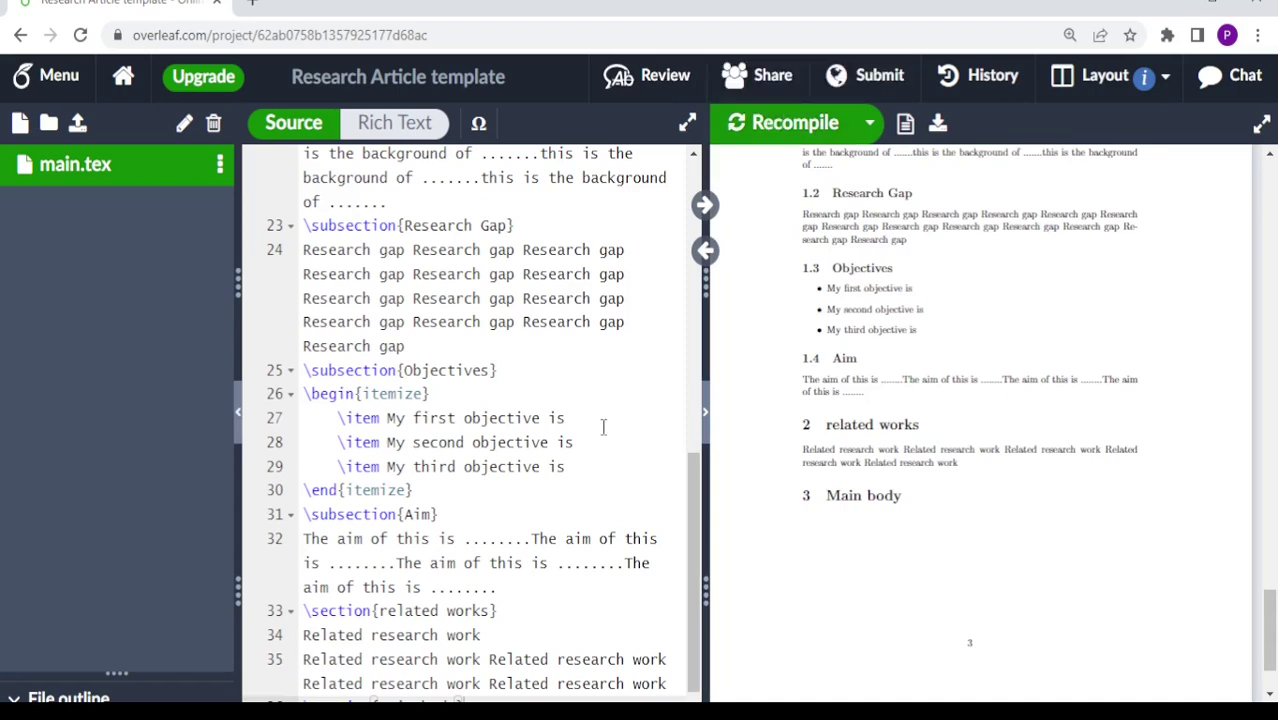
Step: Write 'This is the main body' under the heading and start a \begin{figure} line
scroll(615, 678, down, 1)
click(482, 682)
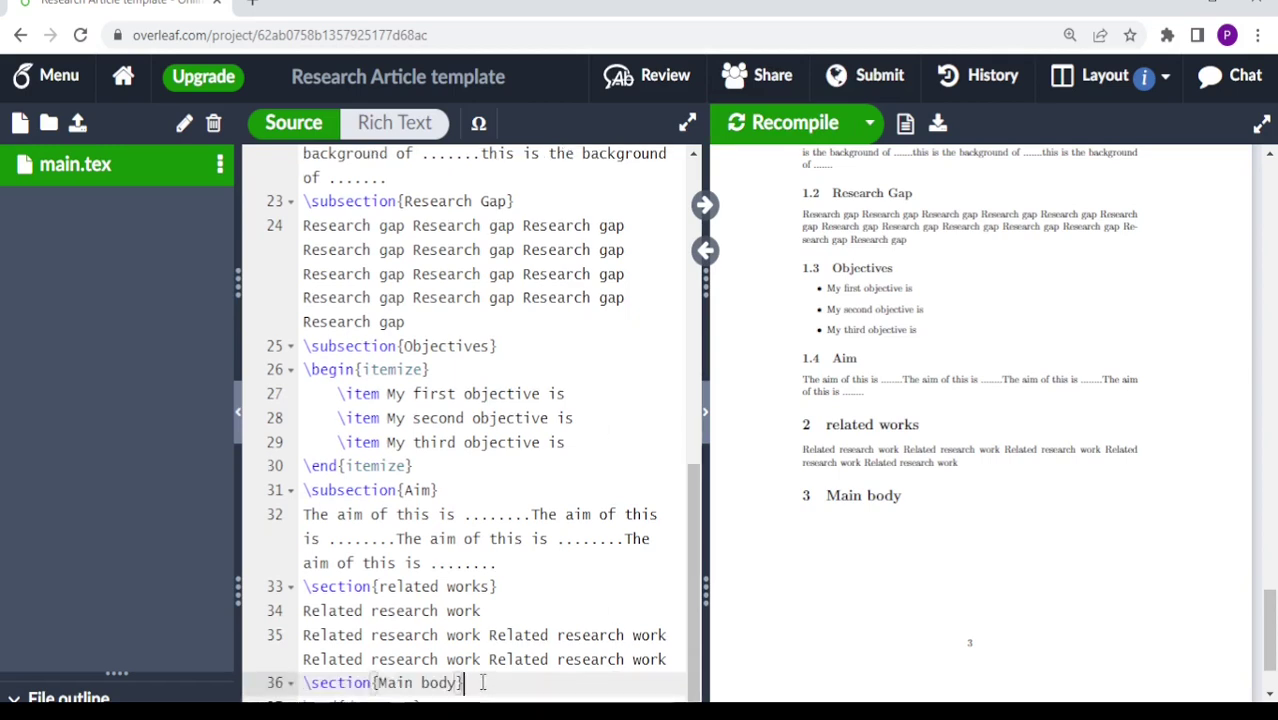
key(Return)
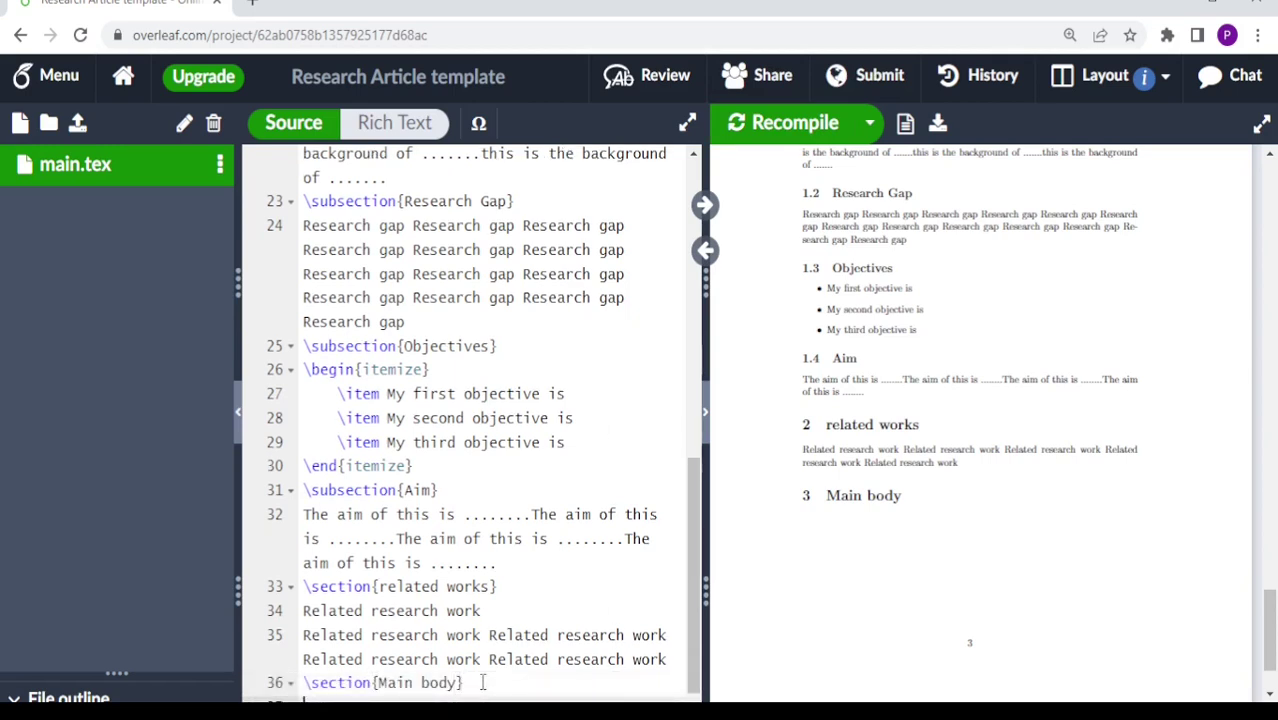
text(The)
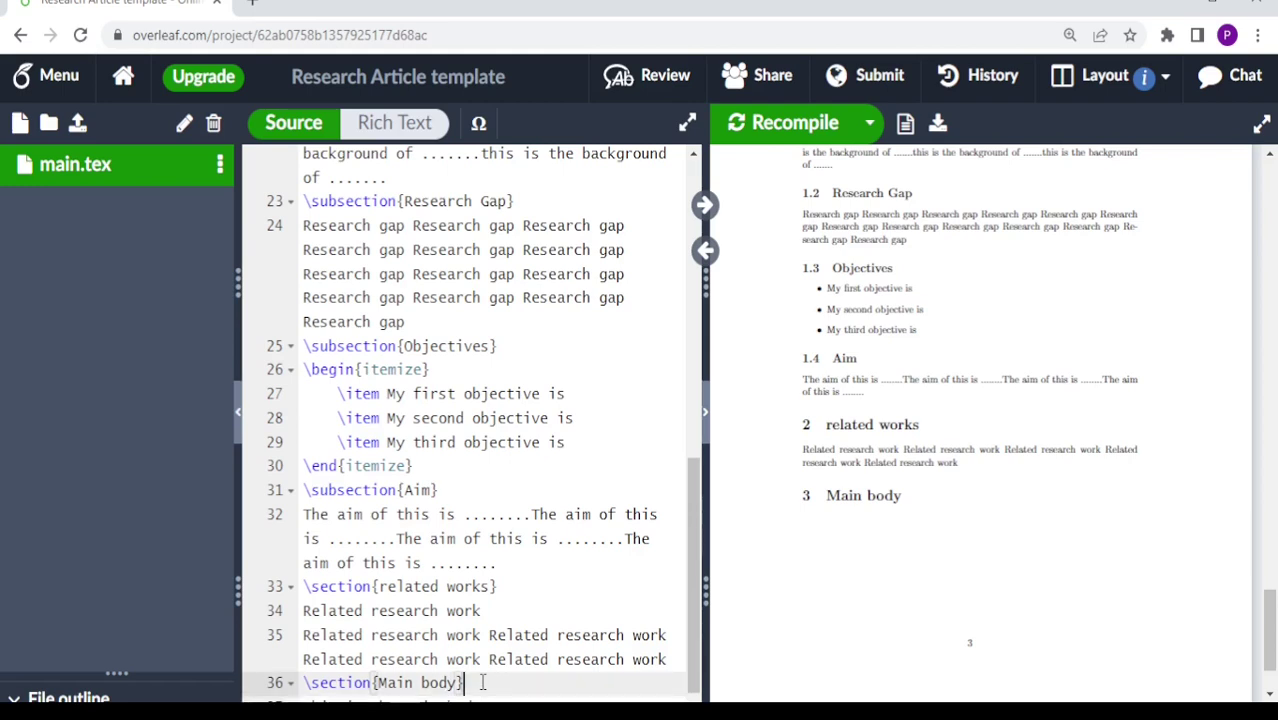
key(Return)
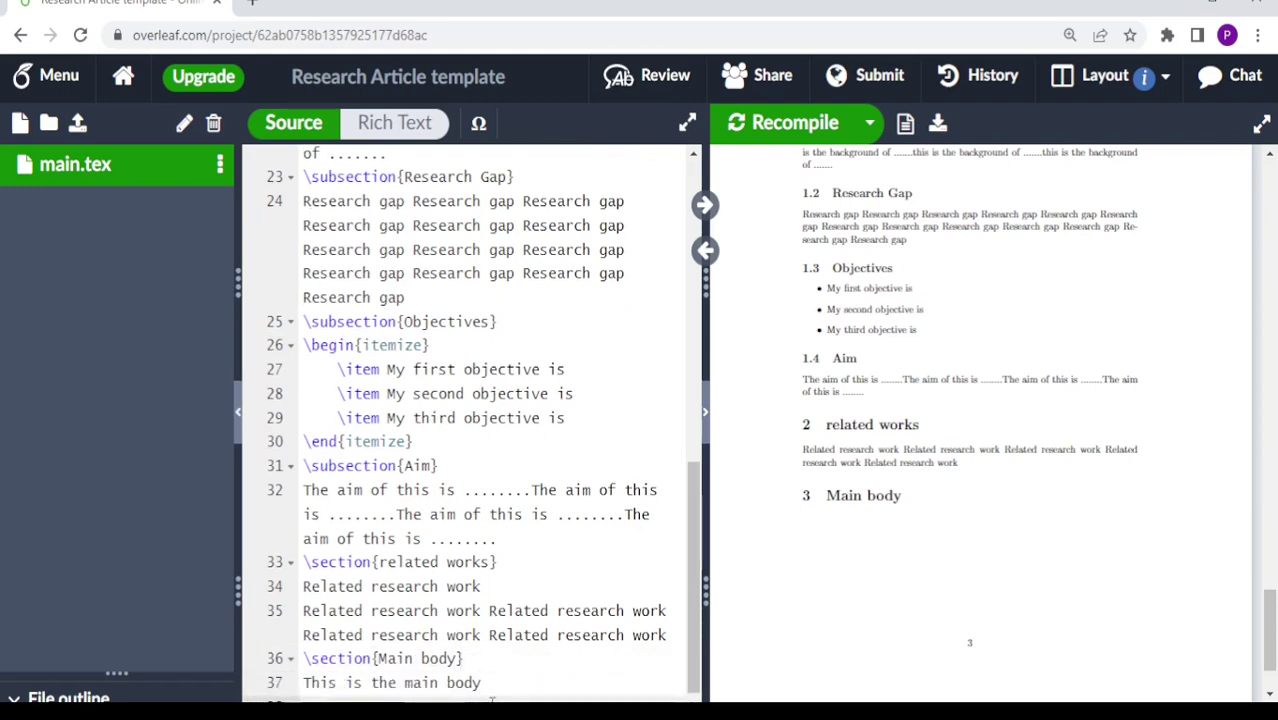
text(\beg)
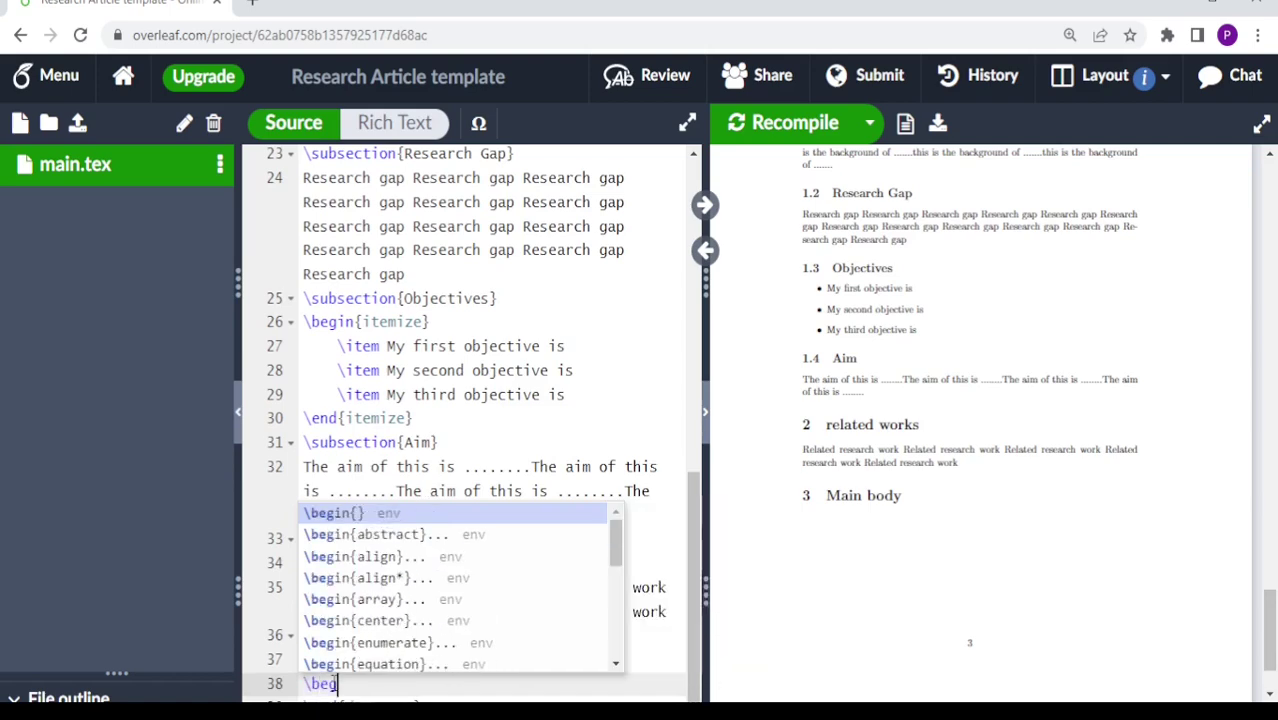
text(in{fig)
Step: Insert the figure environment snippet and upload Triple remarks.jpg from the computer
key(Return)
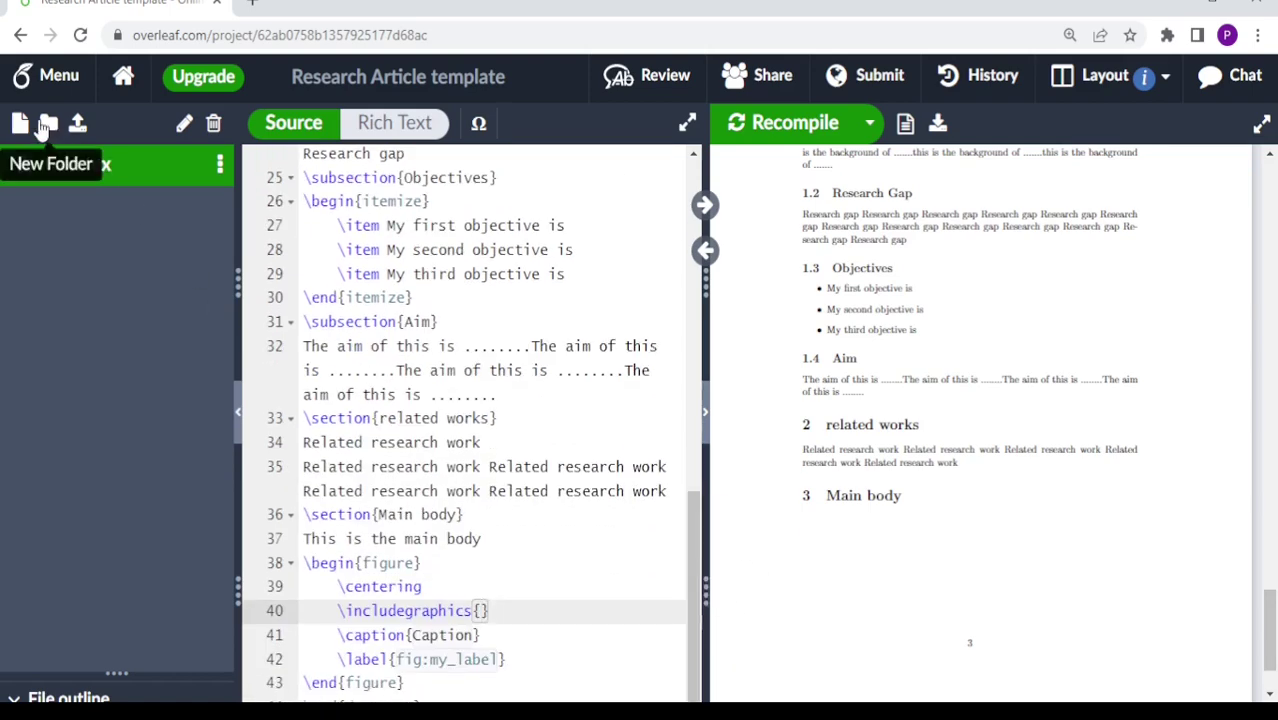
click(77, 123)
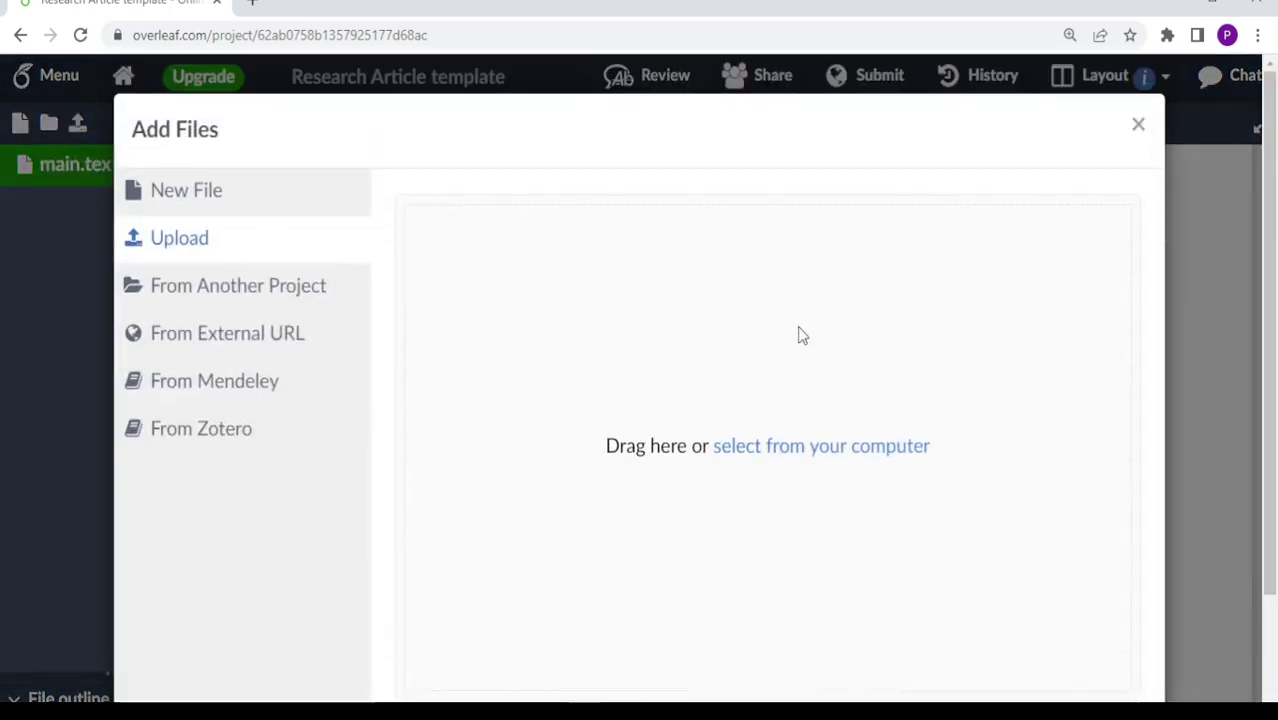
click(822, 446)
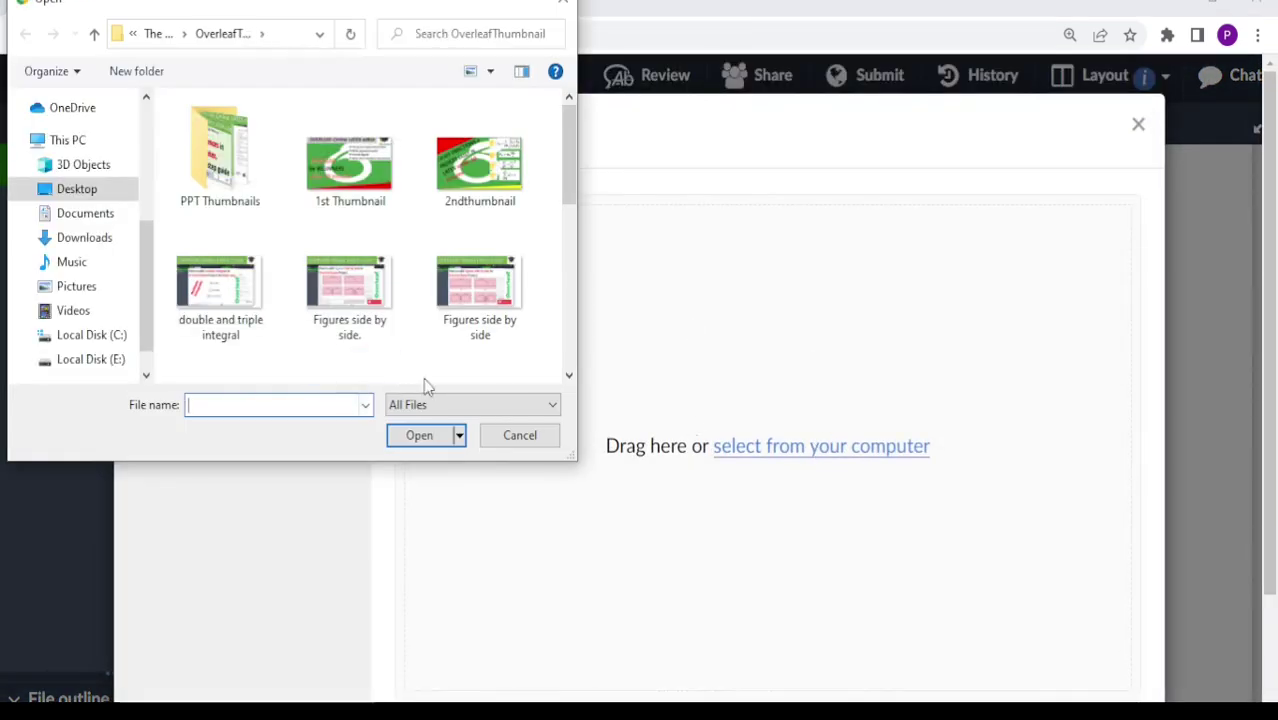
scroll(425, 330, down, 5)
click(480, 200)
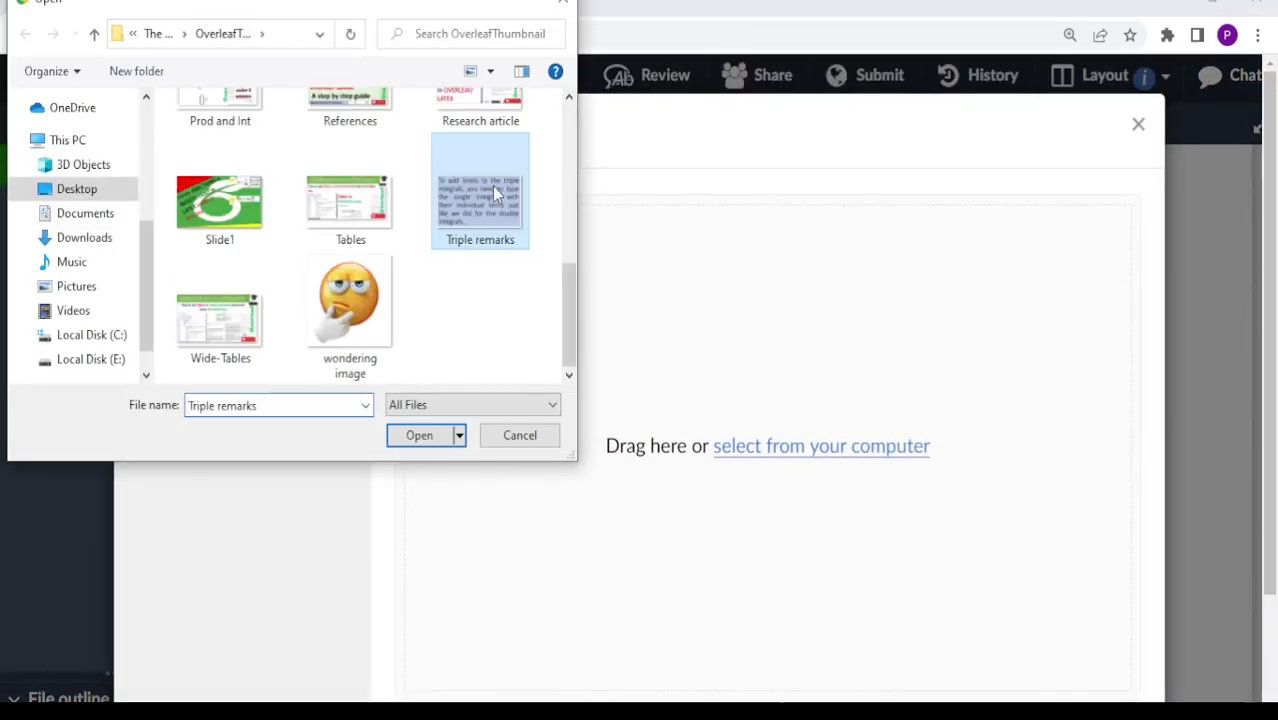
click(420, 444)
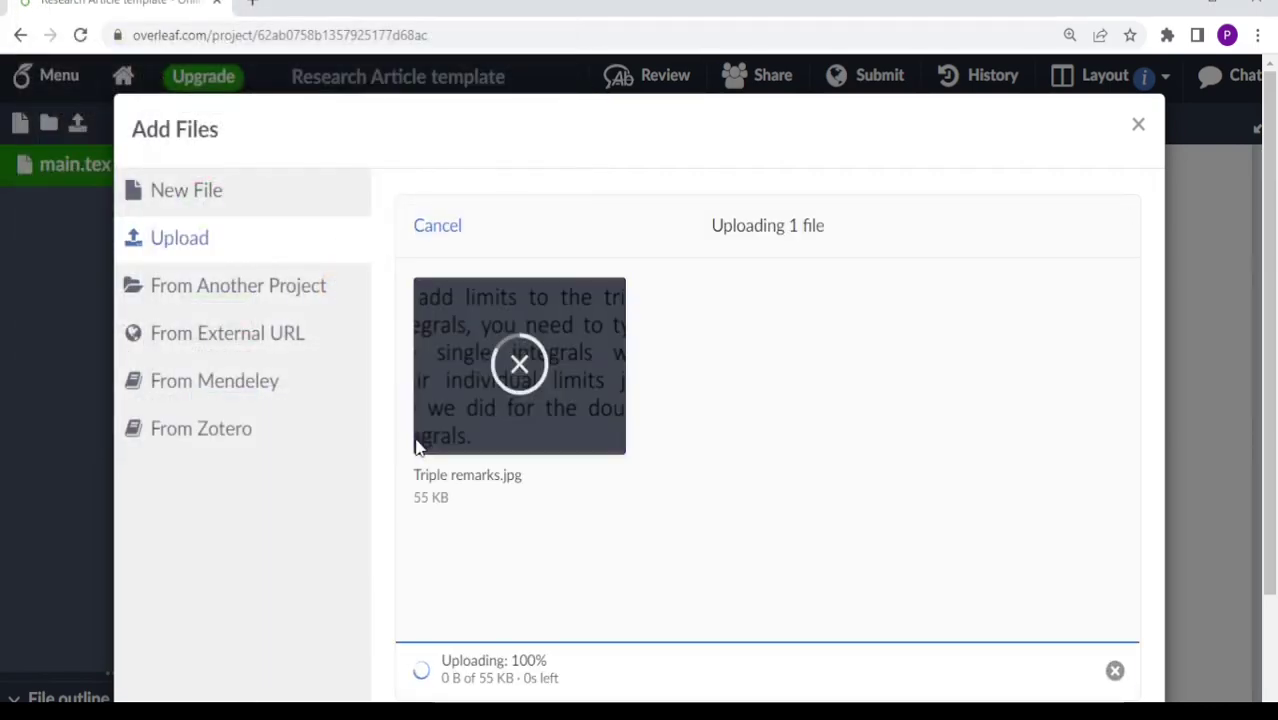
Step: Point \includegraphics at Triple remarks.jpg and recompile the document
text(T)
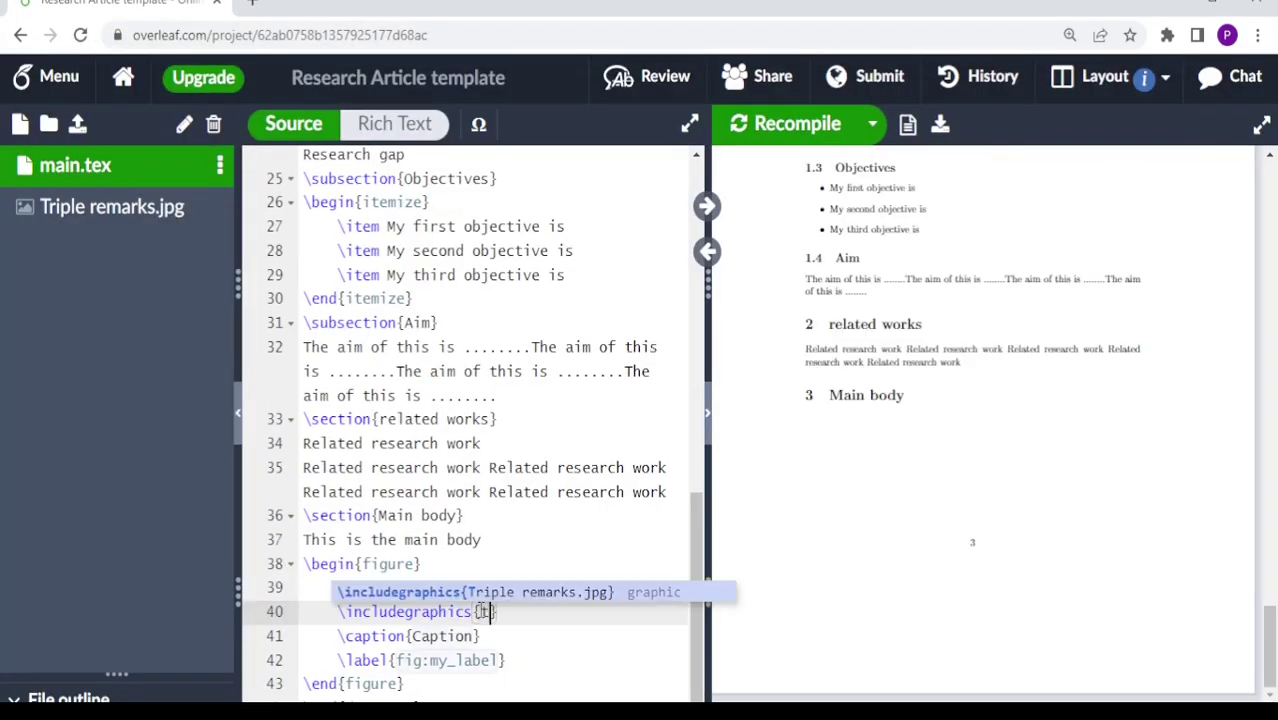
click(507, 595)
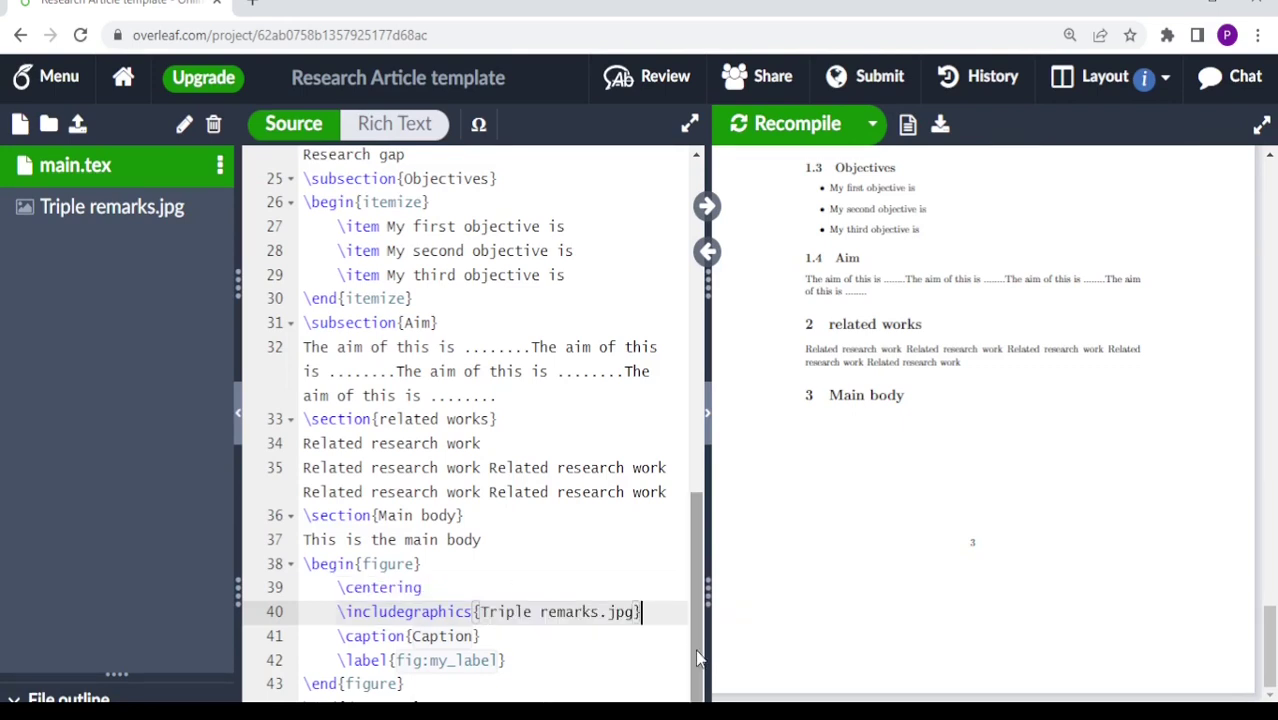
click(770, 128)
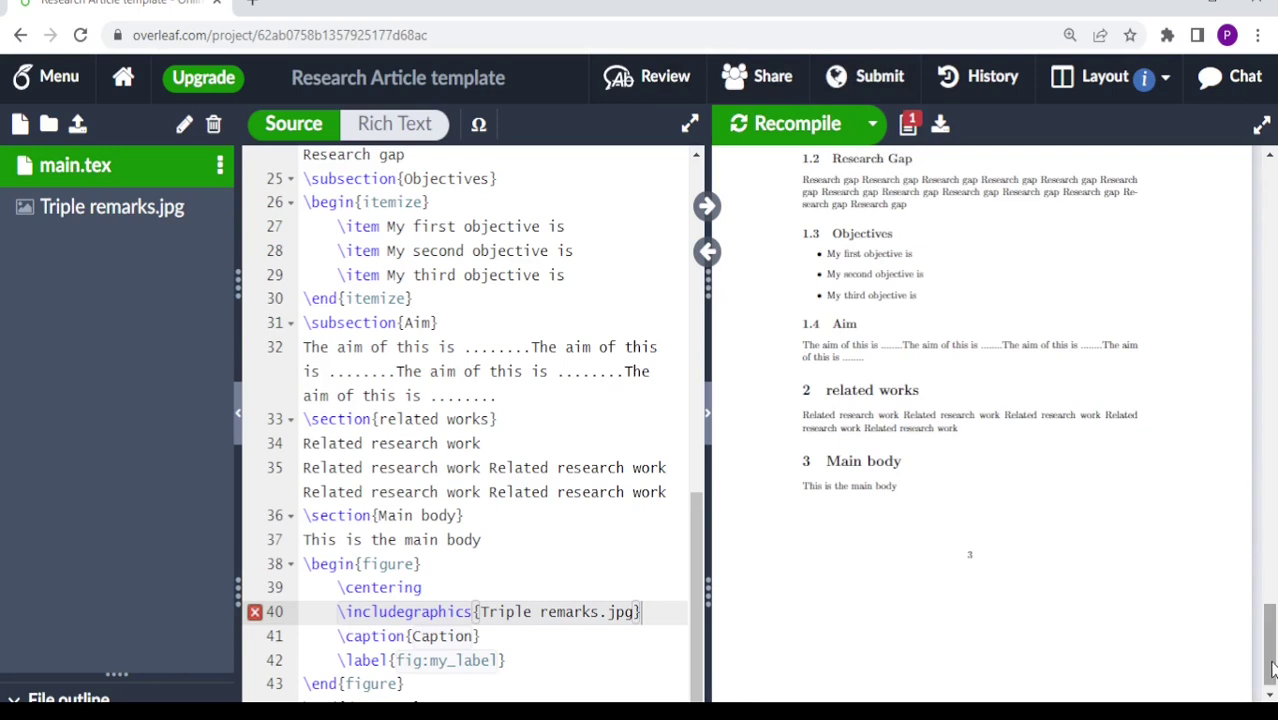
drag(1266, 624, 1272, 688)
scroll(539, 180, up, 7)
click(539, 180)
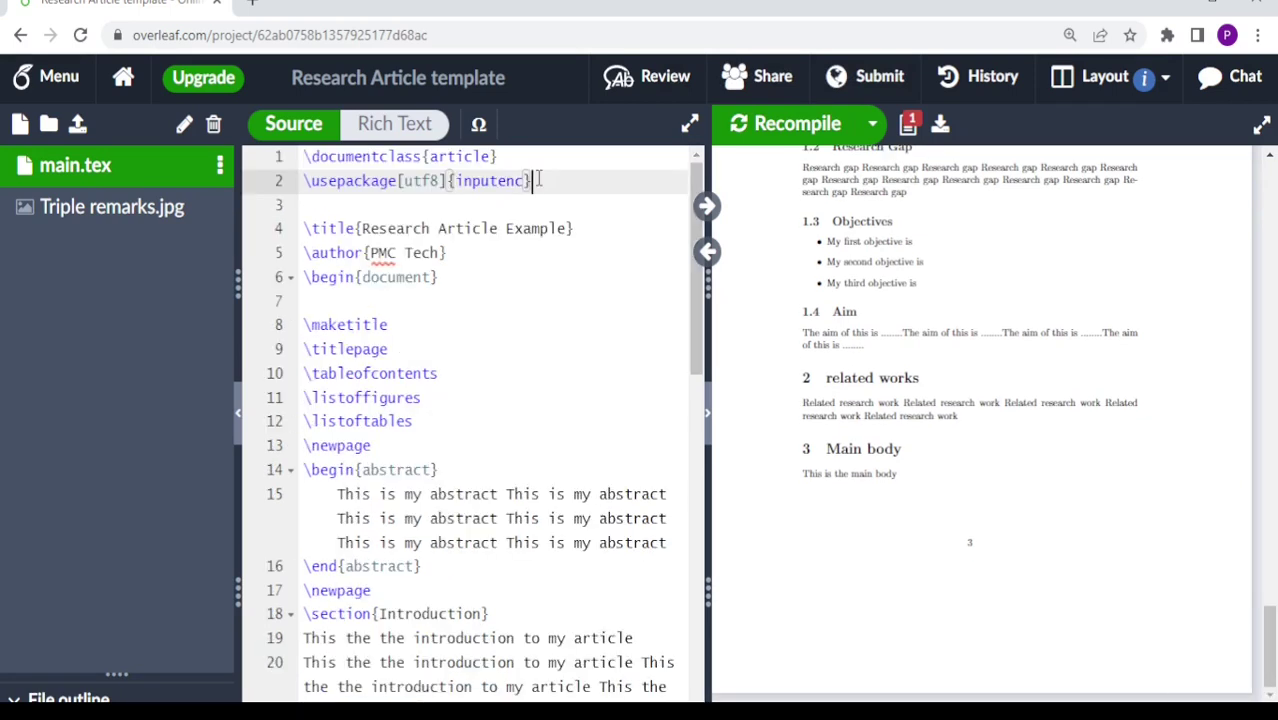
Step: Add \usepackage{graphicx} on line 3 and recompile so Figure 1 appears on page 4
key(Return)
text(\use)
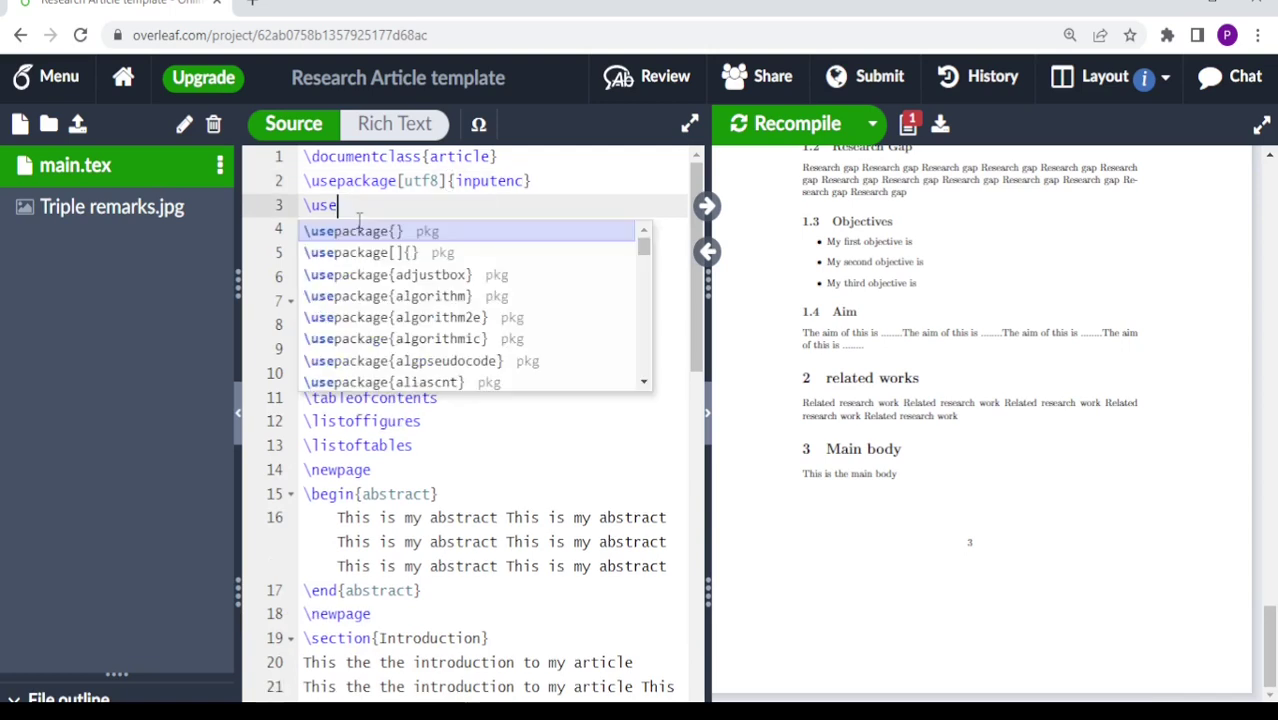
click(362, 236)
text(grap)
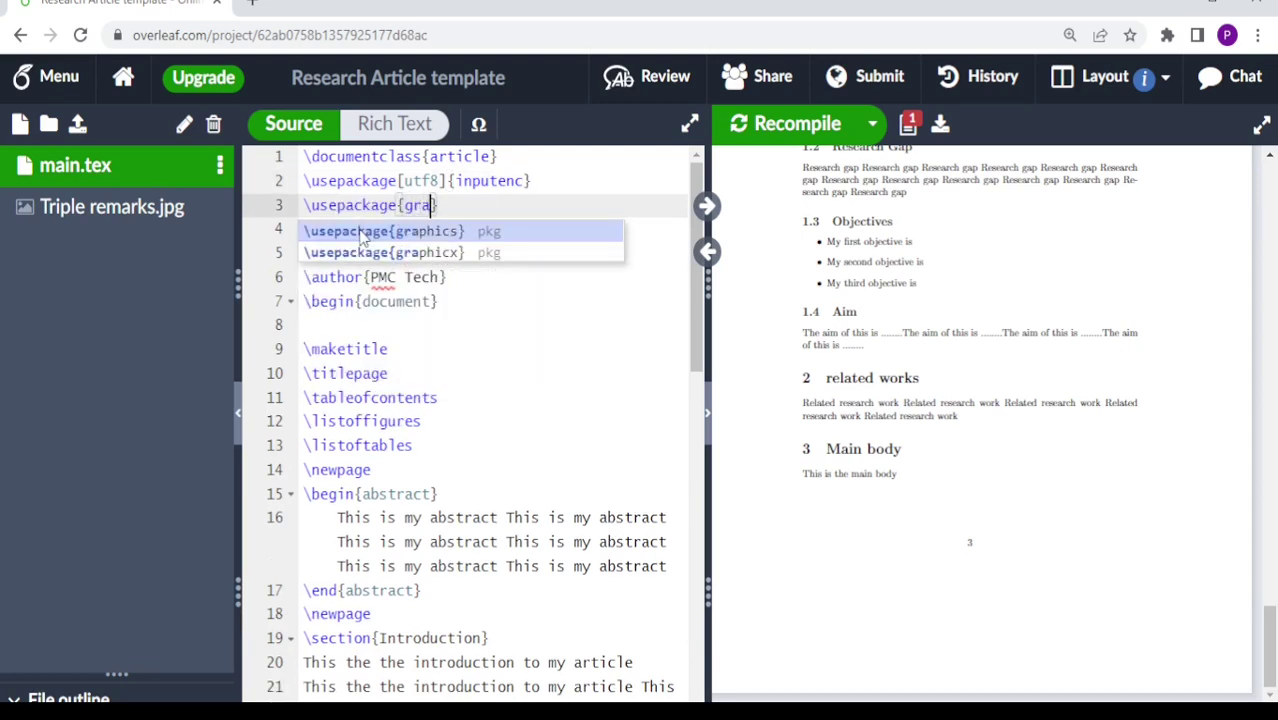
text(hi)
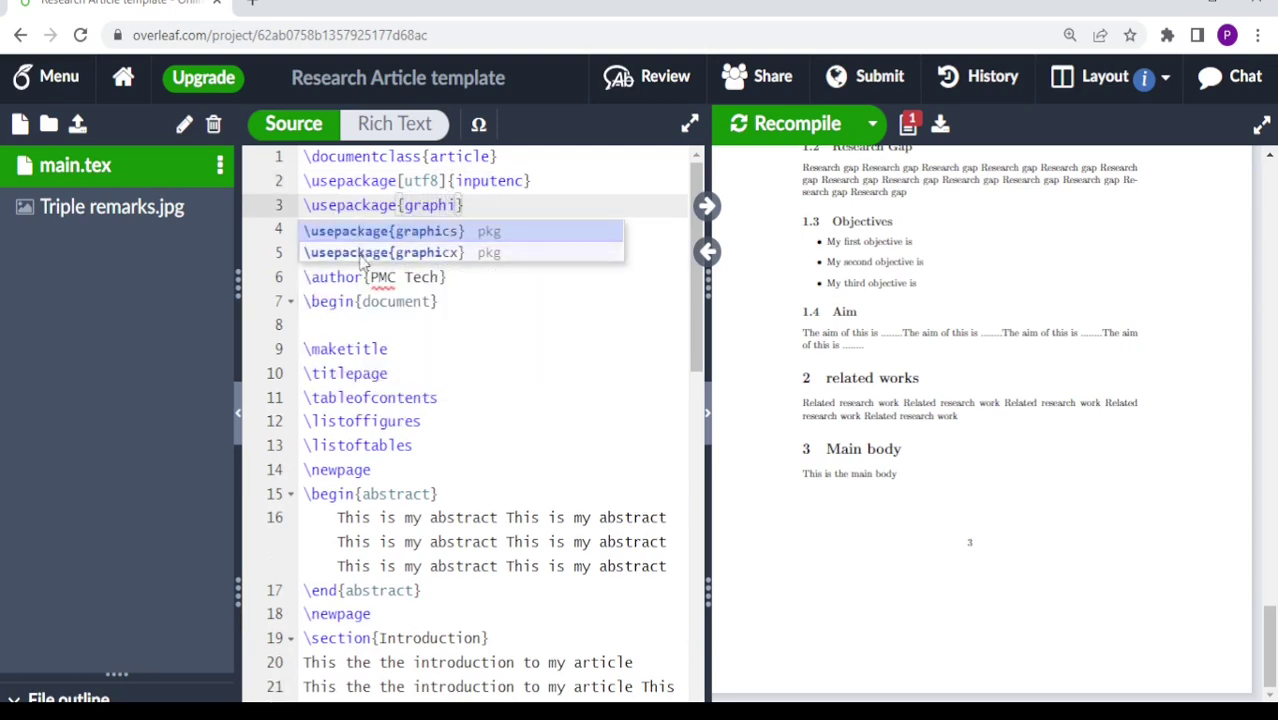
click(407, 253)
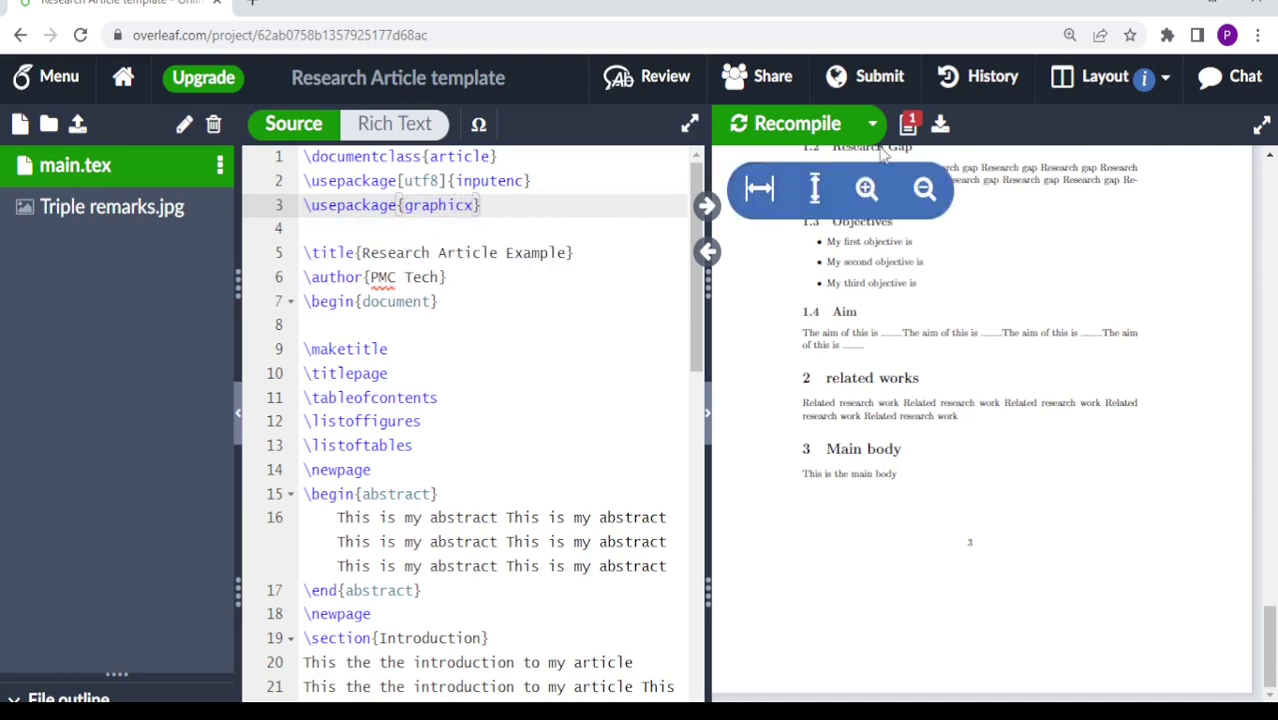
key(ctrl+s)
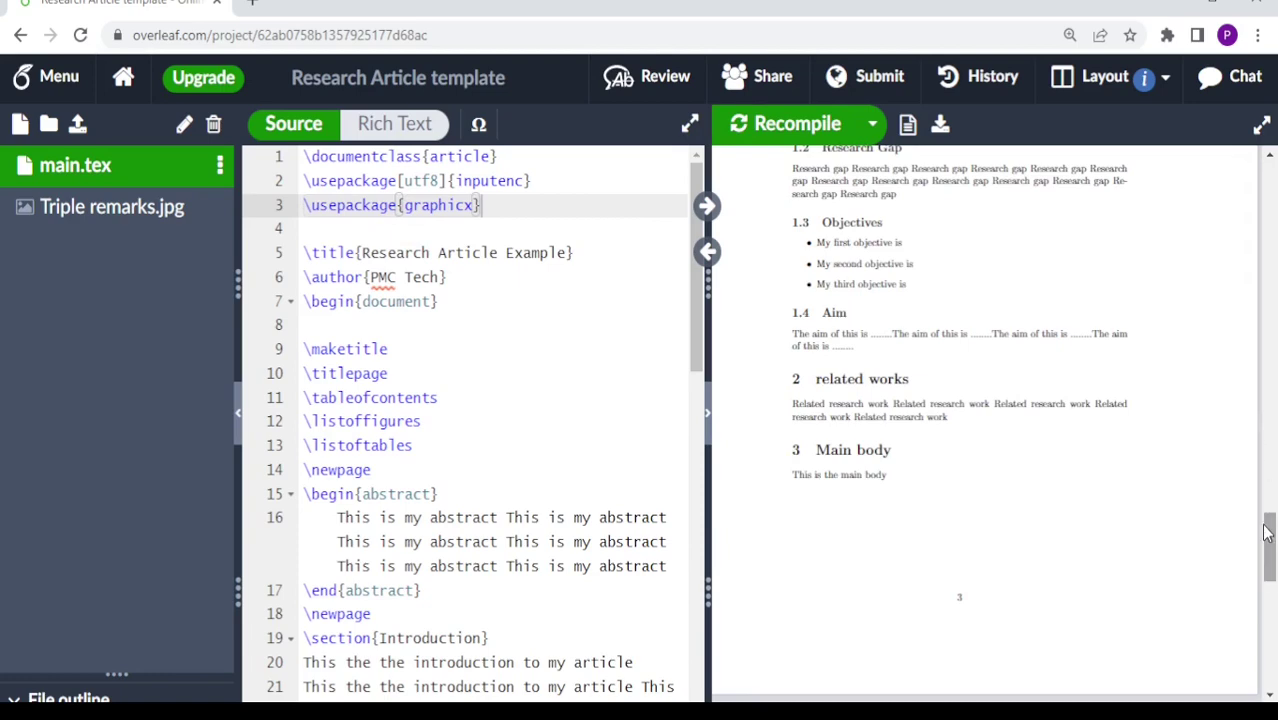
drag(1271, 546, 1271, 646)
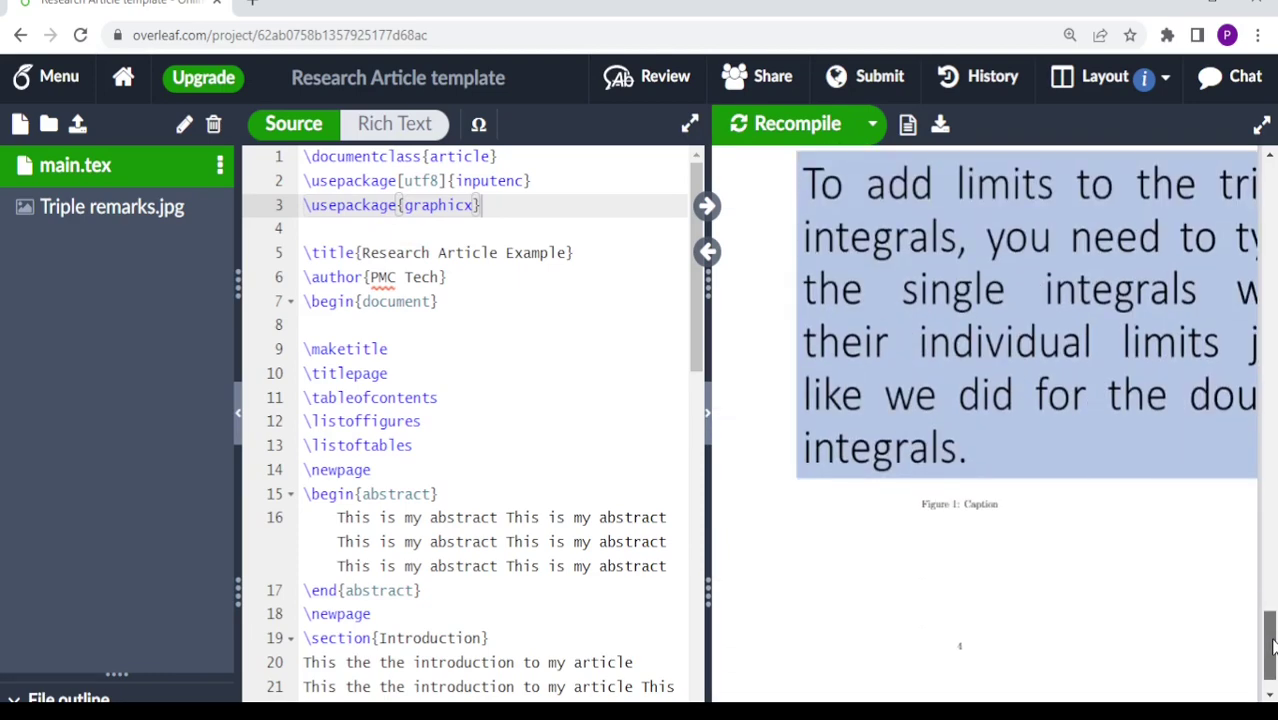
scroll(502, 688, down, 6)
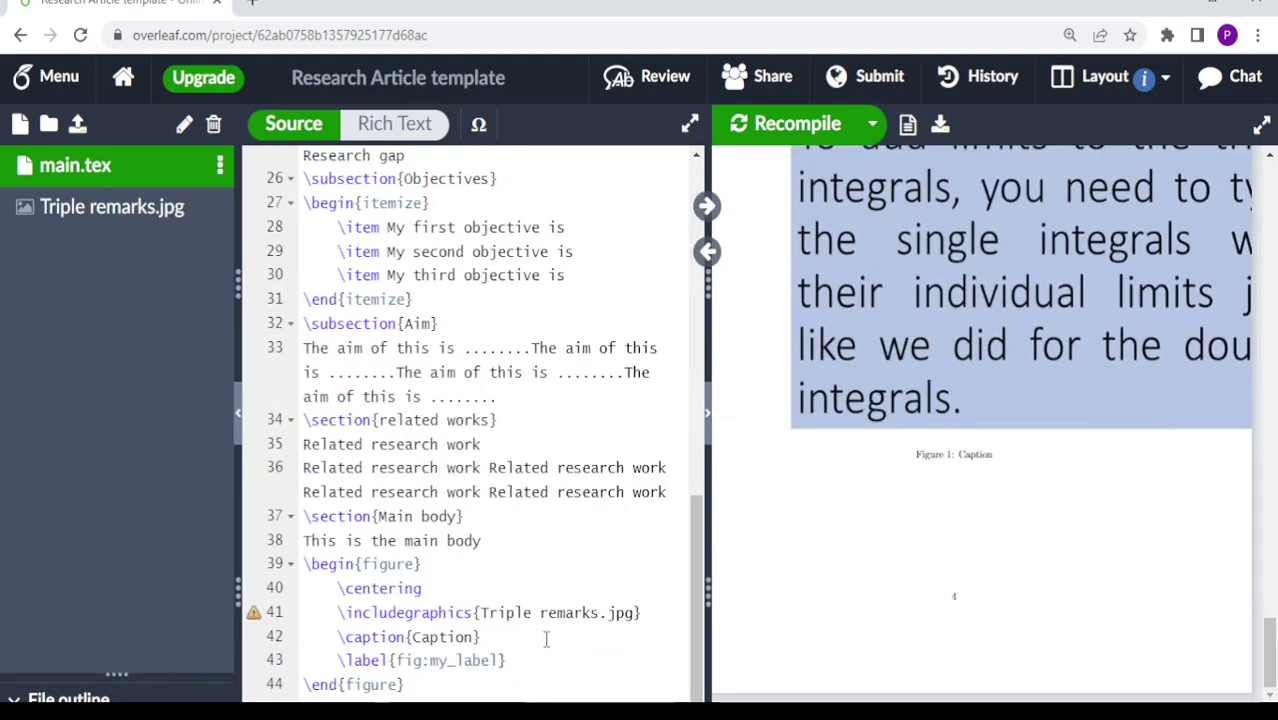
Step: Set the image width to \linewidth and recompile
click(475, 613)
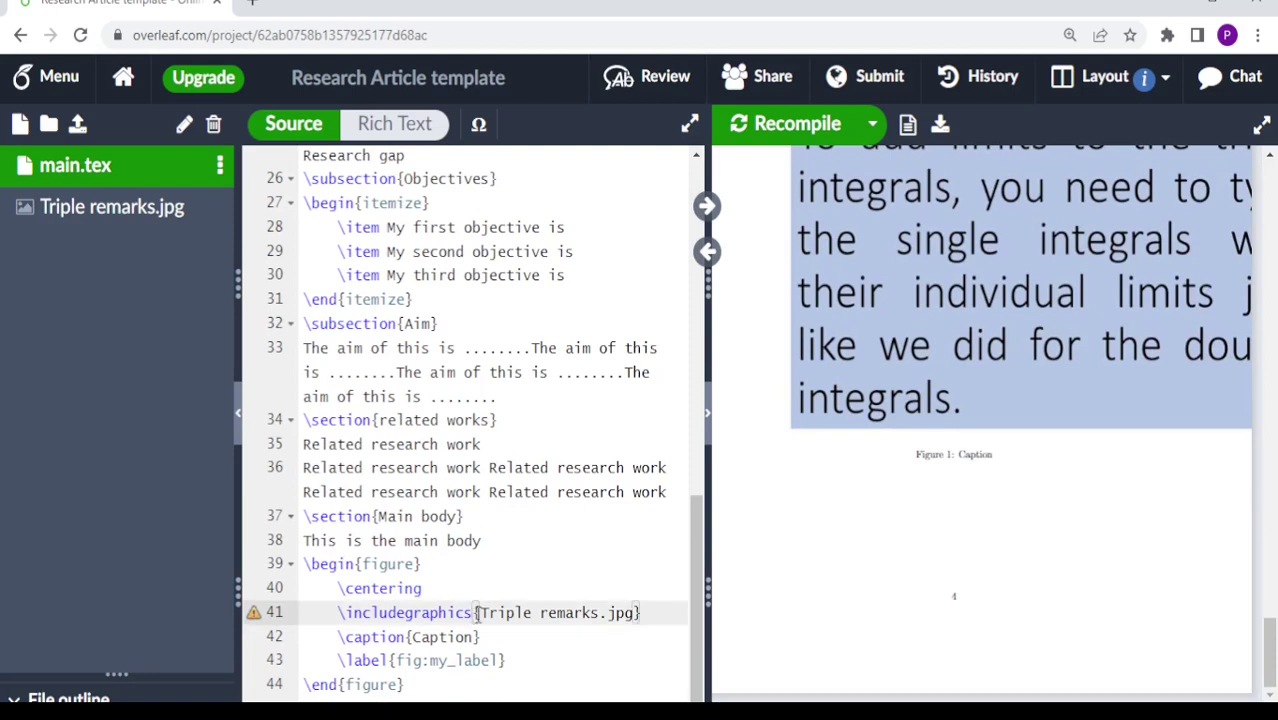
text([wi)
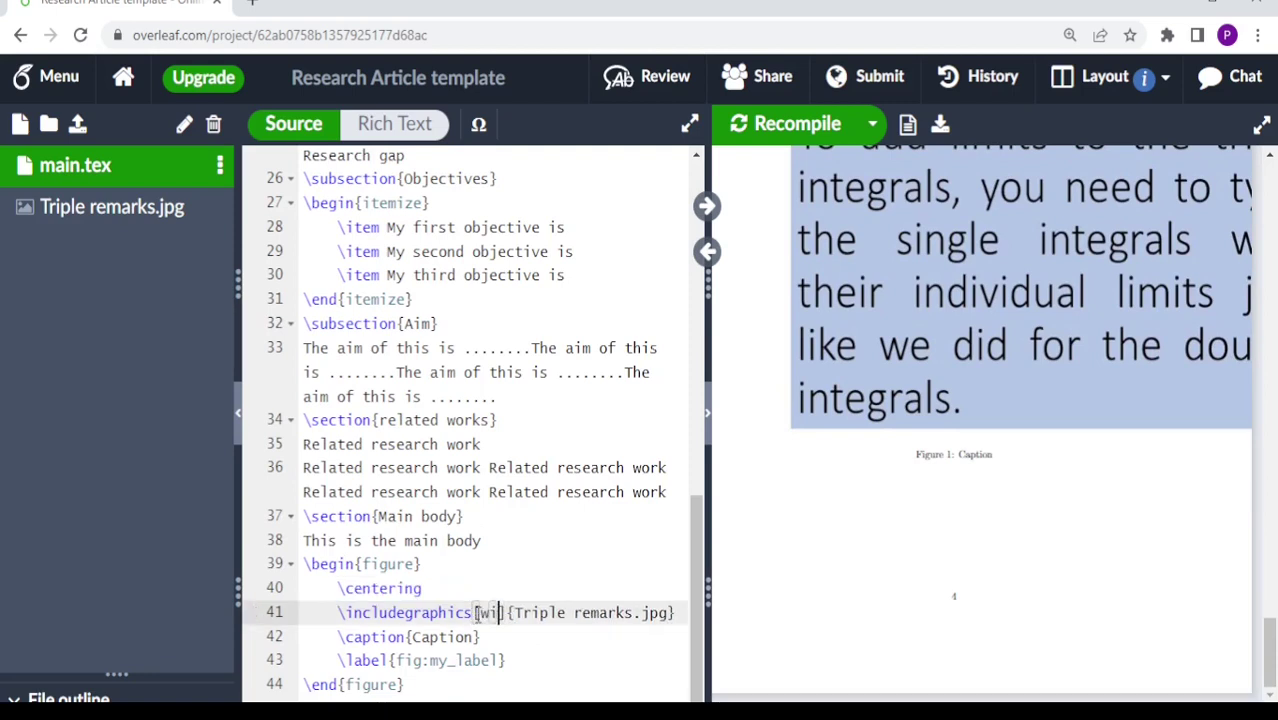
text(dth=)
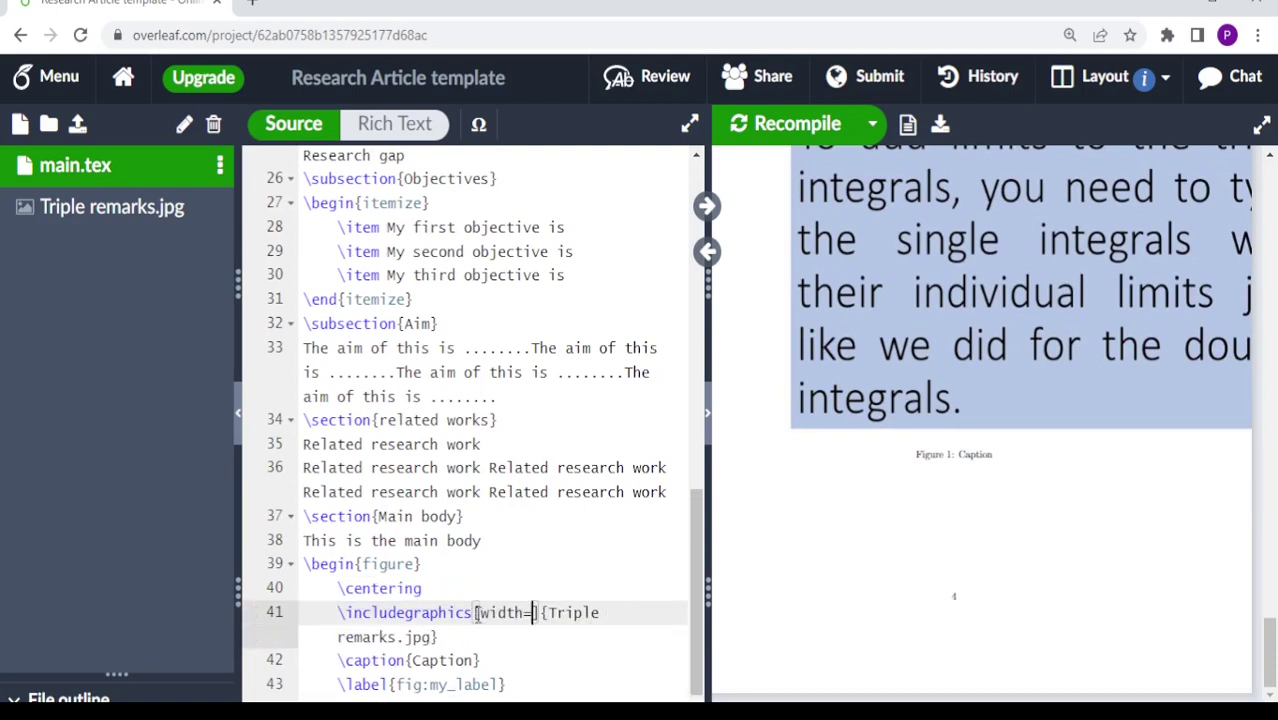
text(\line)
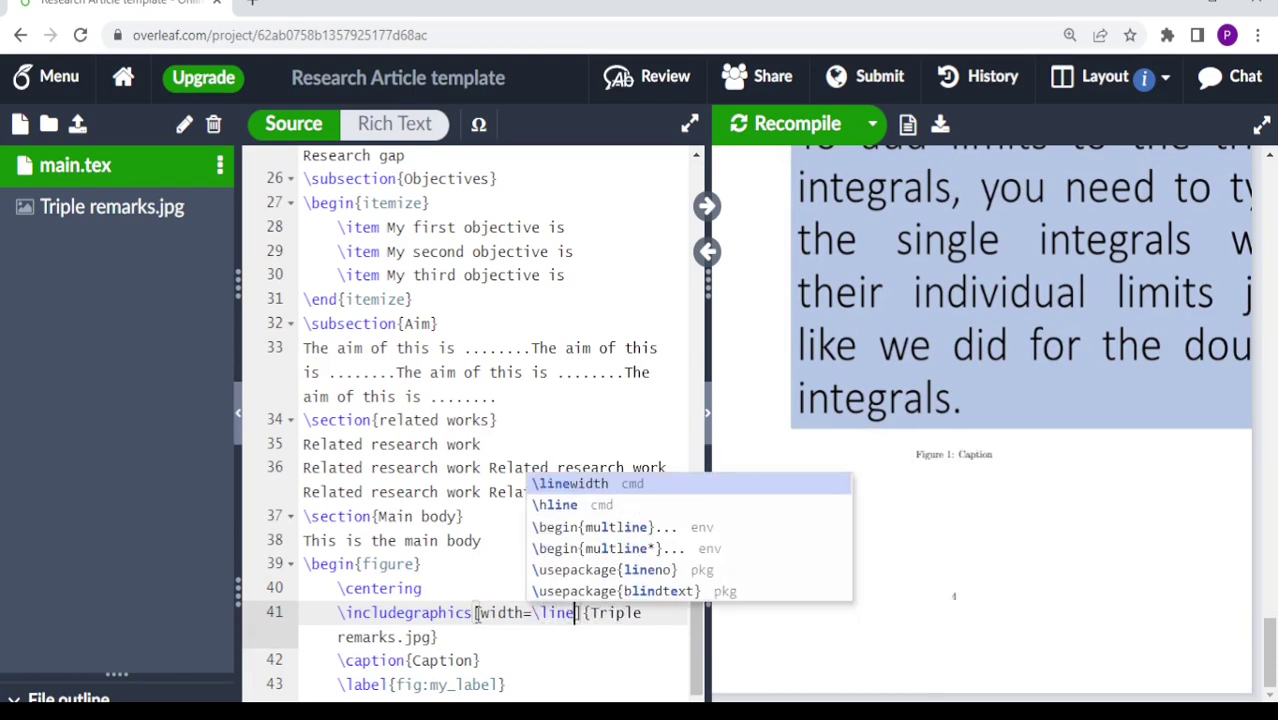
click(560, 484)
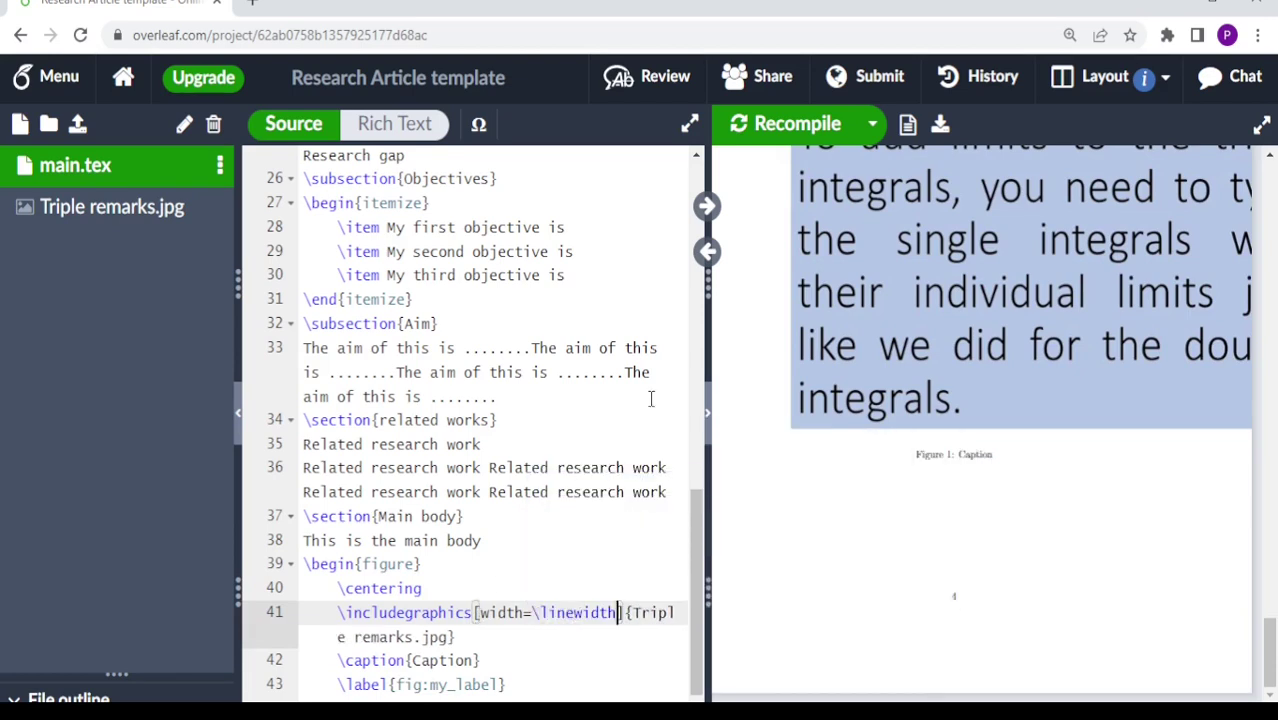
click(795, 125)
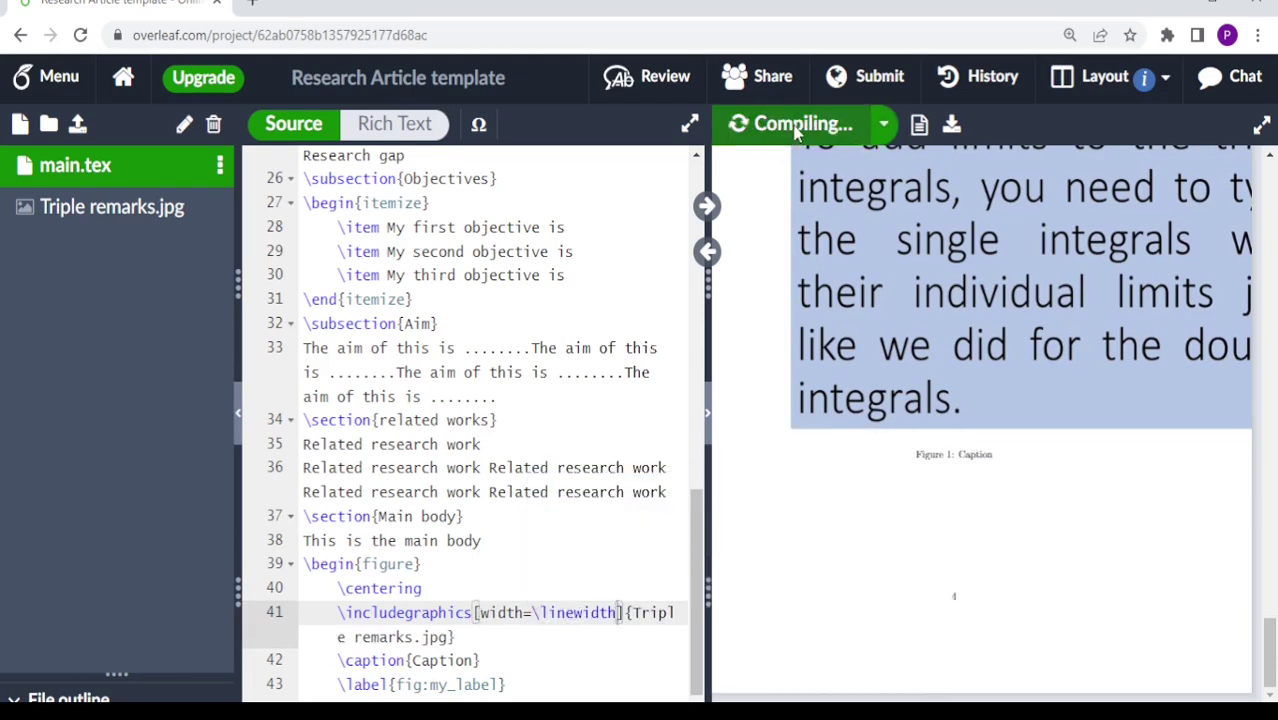
Step: Add the [h] placement option to \begin{figure} and recompile to view the figure
click(430, 564)
text([h])
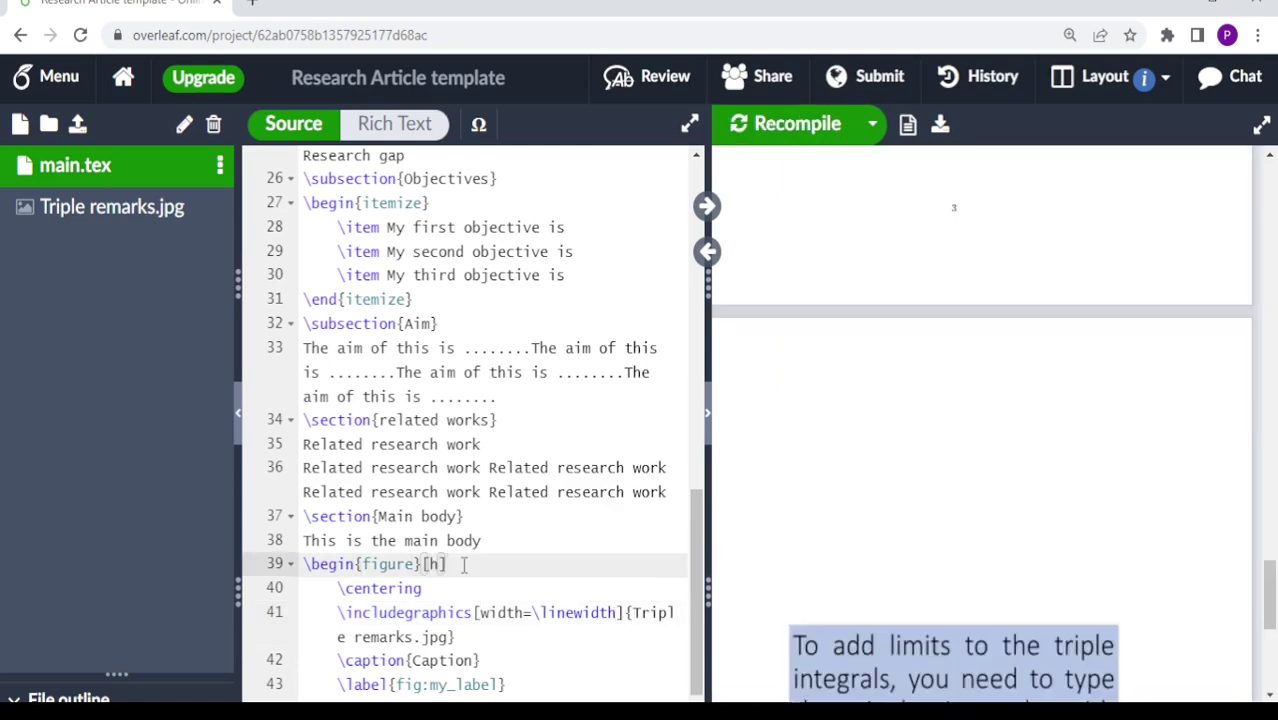
drag(1269, 598, 1269, 553)
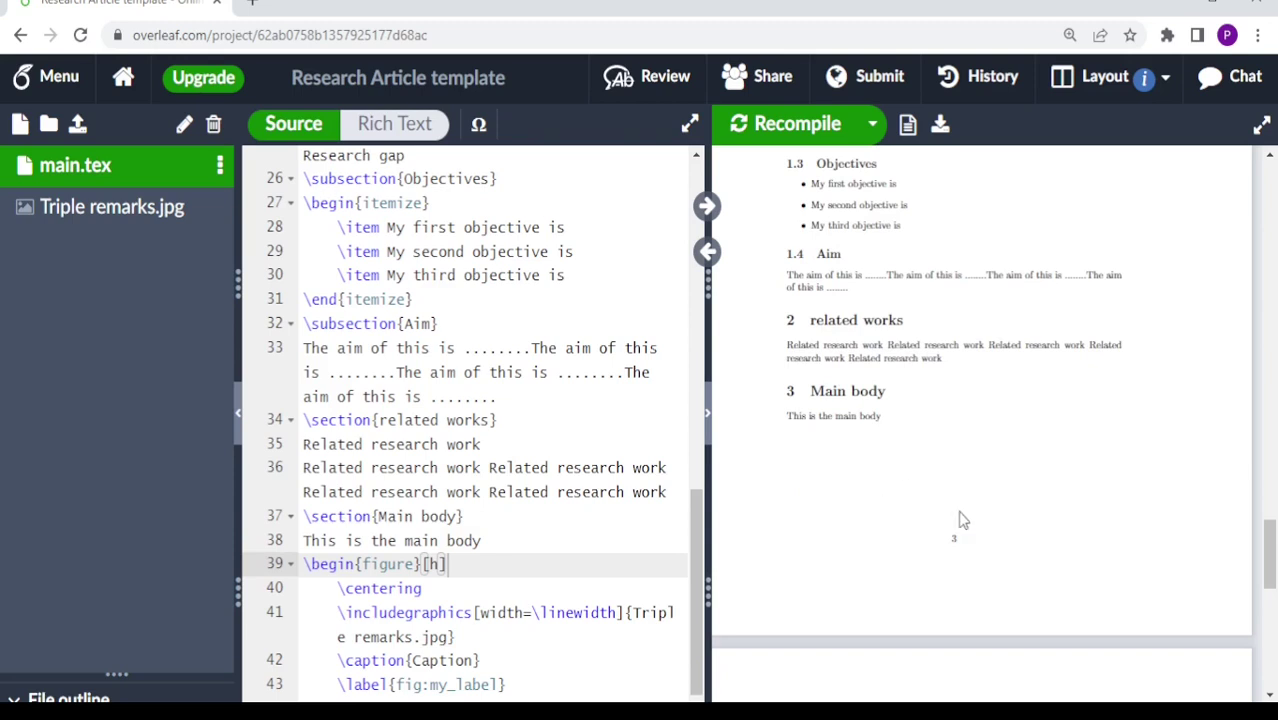
drag(1268, 548, 1268, 604)
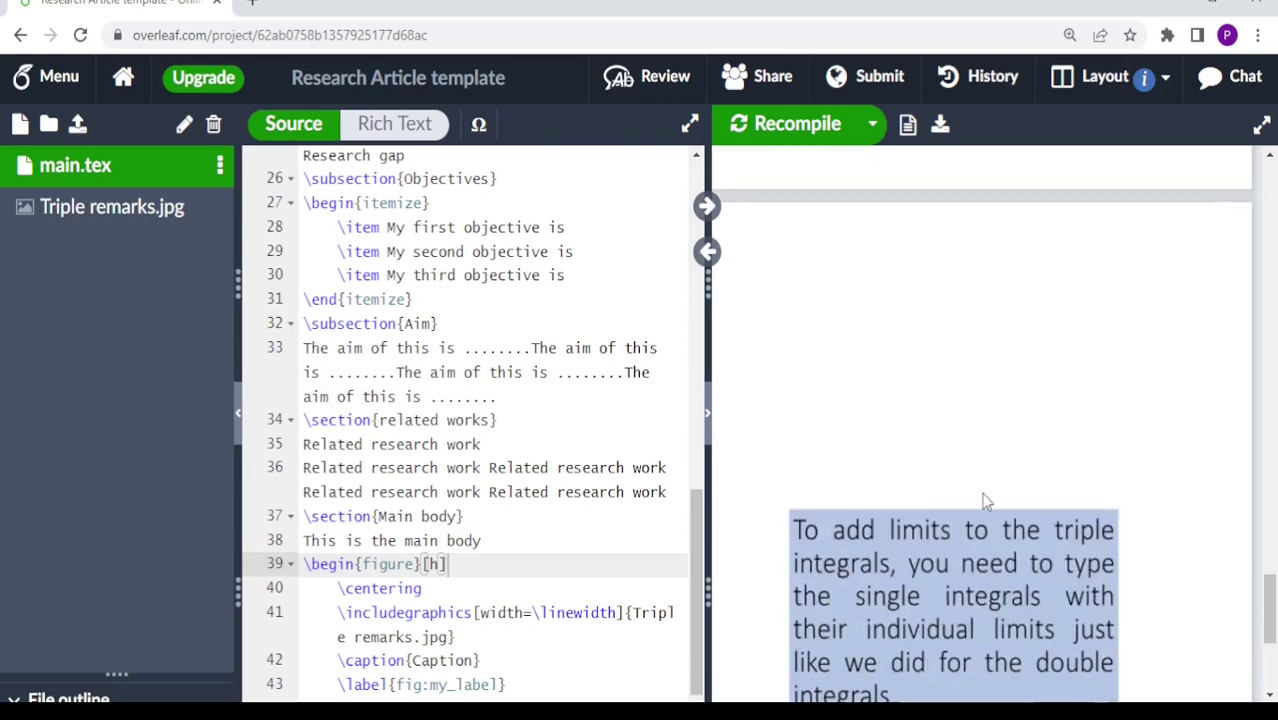
click(800, 125)
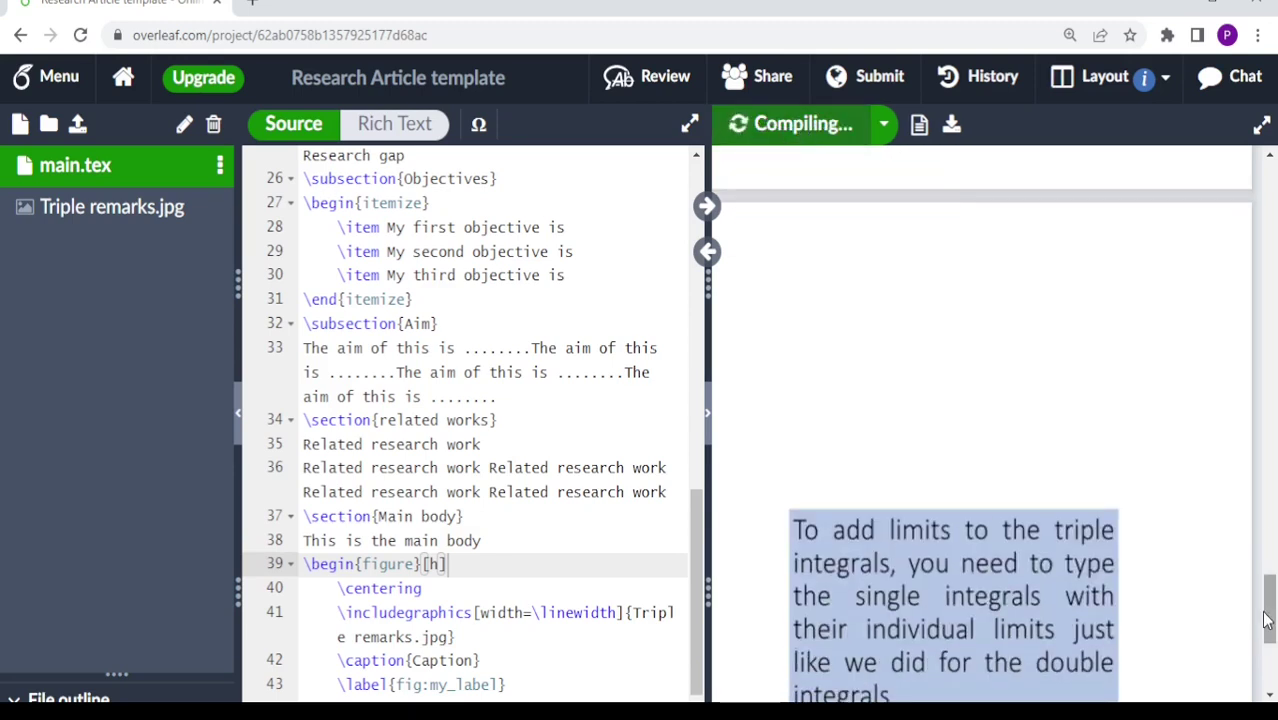
drag(1269, 608, 1270, 640)
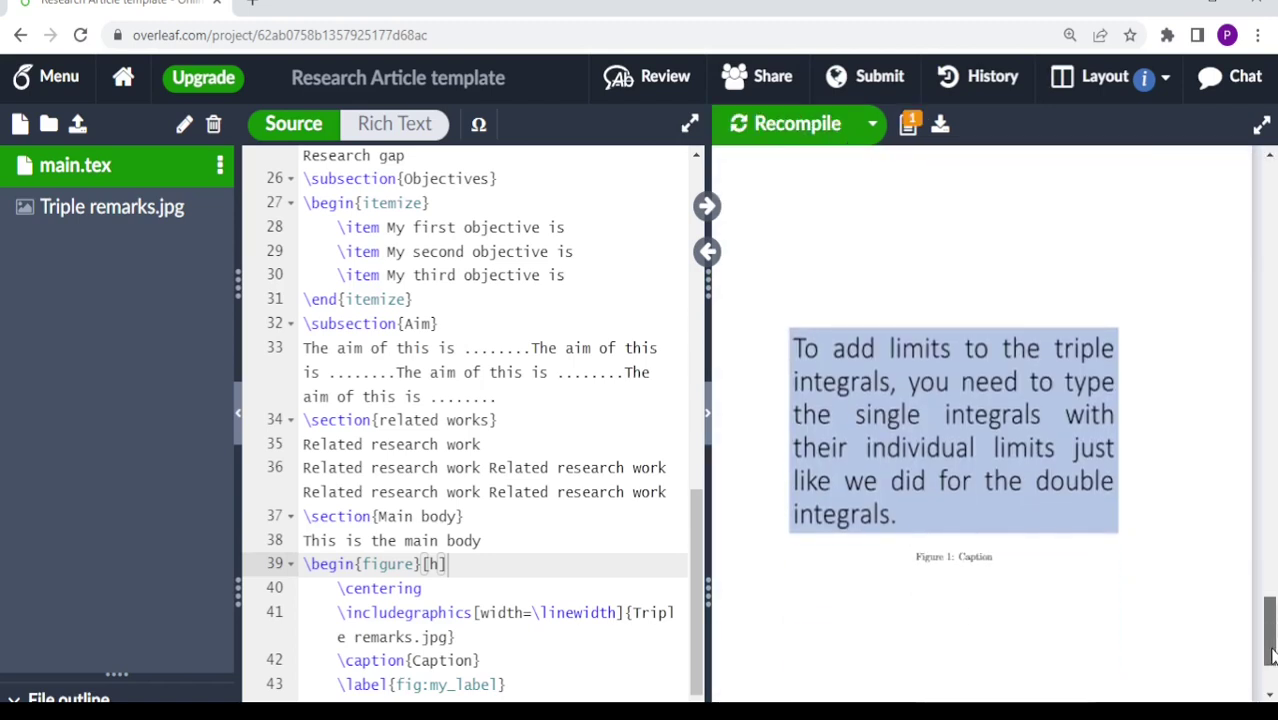
scroll(1272, 634, down, 4)
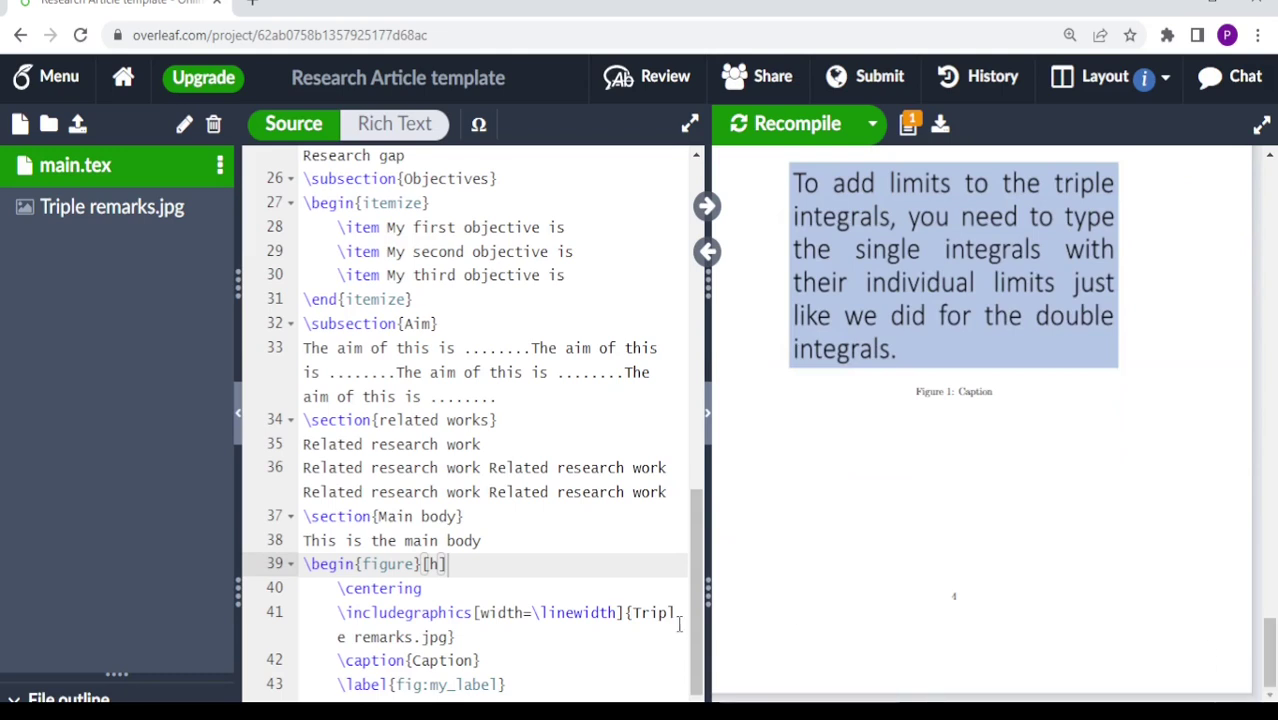
drag(700, 643, 700, 675)
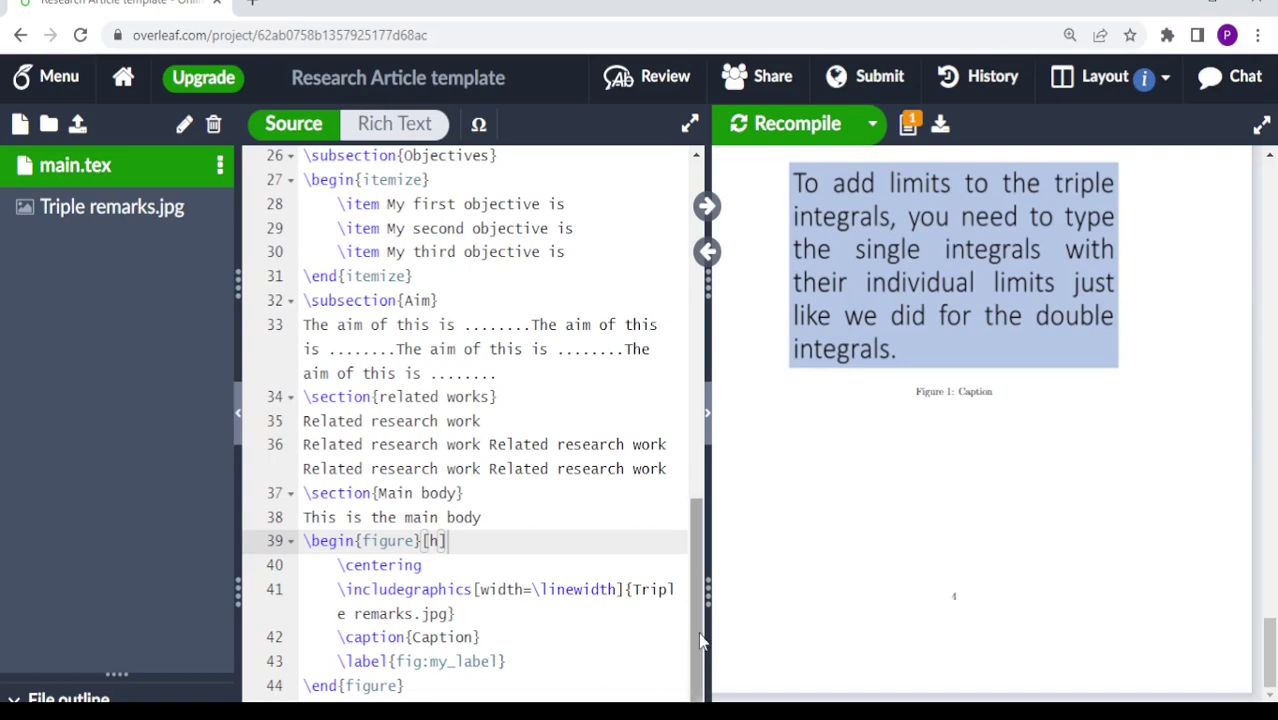
Step: Locate the \listoffigures line in the source and scroll the PDF to the figure
drag(695, 624, 694, 304)
click(424, 403)
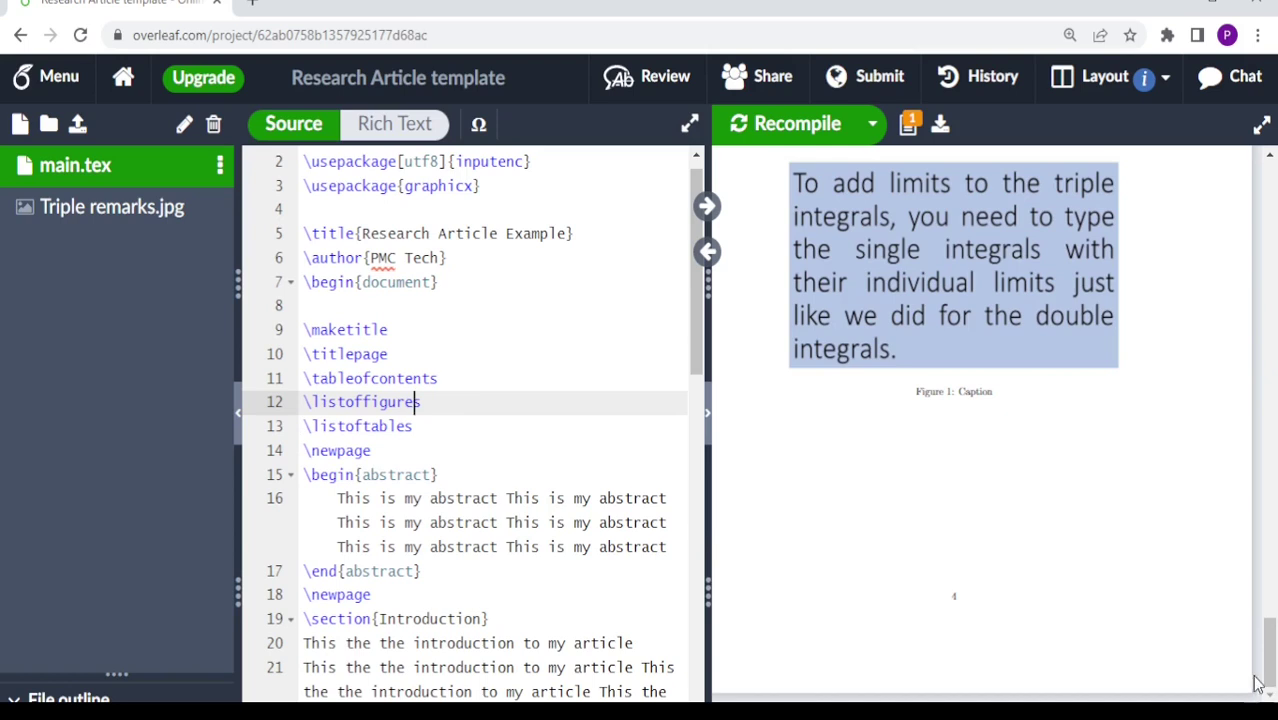
drag(1268, 655, 1271, 293)
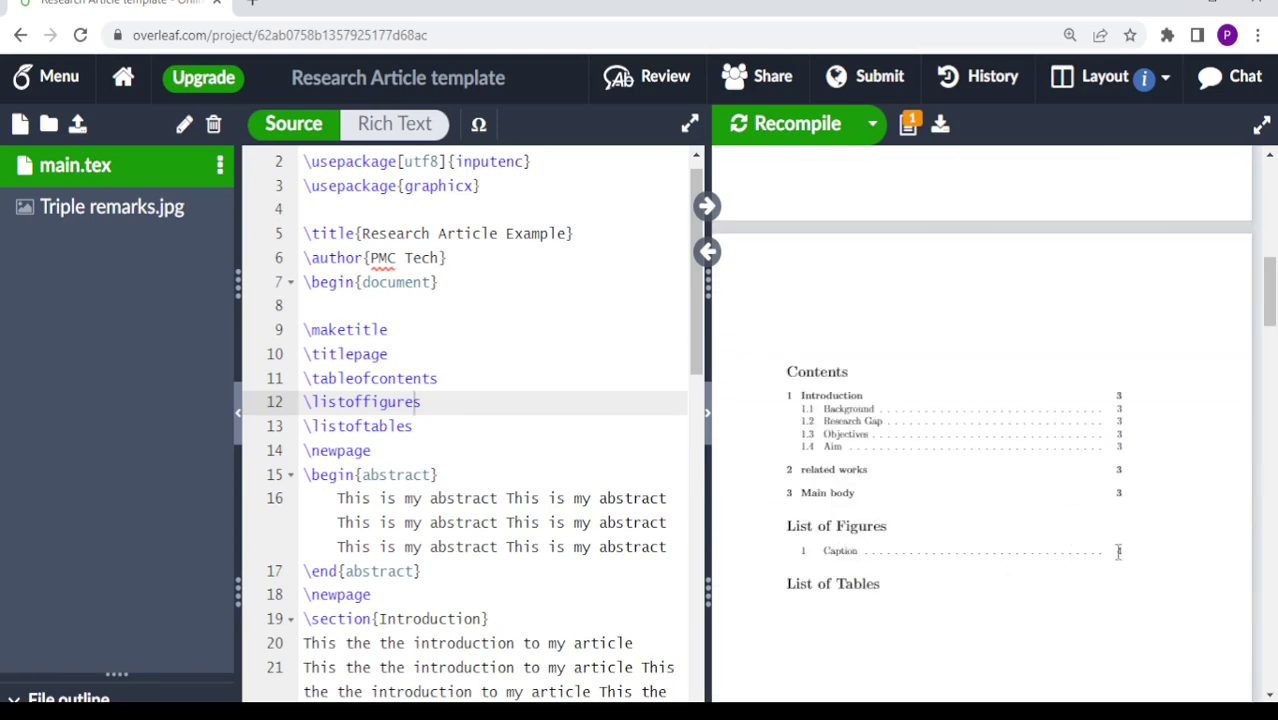
drag(1270, 300, 1270, 620)
Step: Enter the caption 'Triple integral', correct the 'Tripple' typo, and recompile
double_click(953, 265)
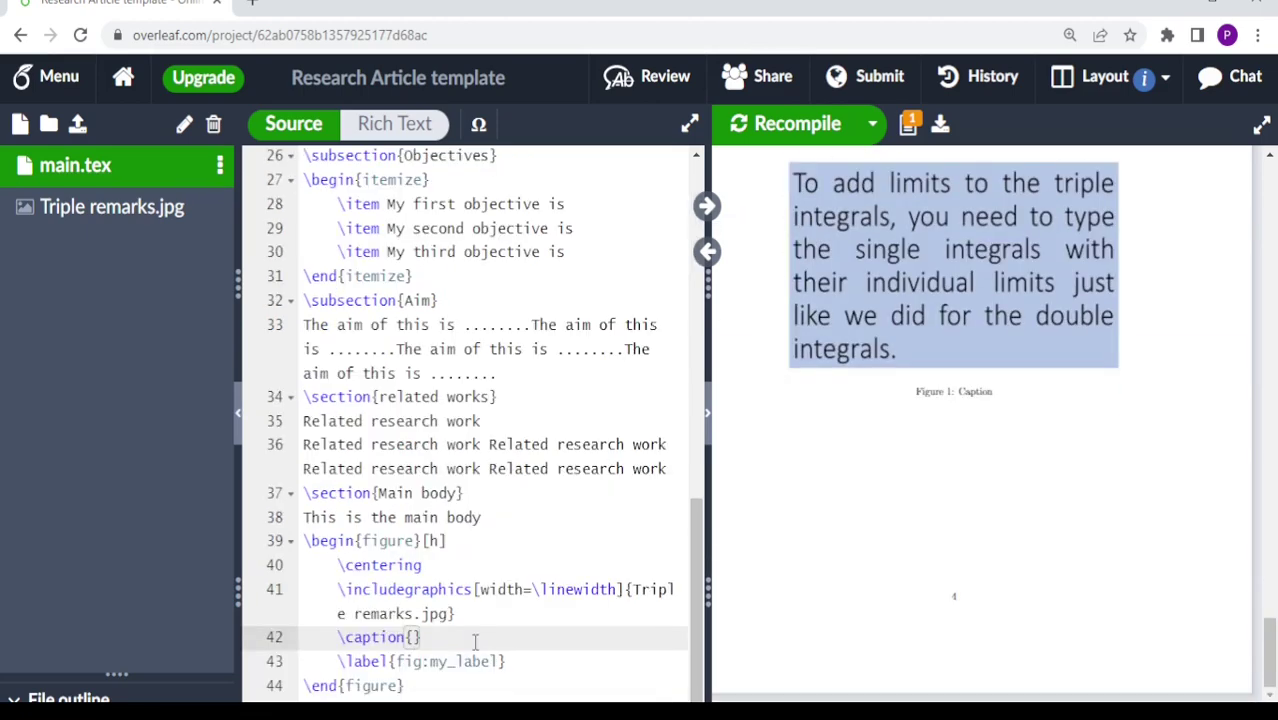
text(Tripple integral)
click(452, 637)
key(BackSpace)
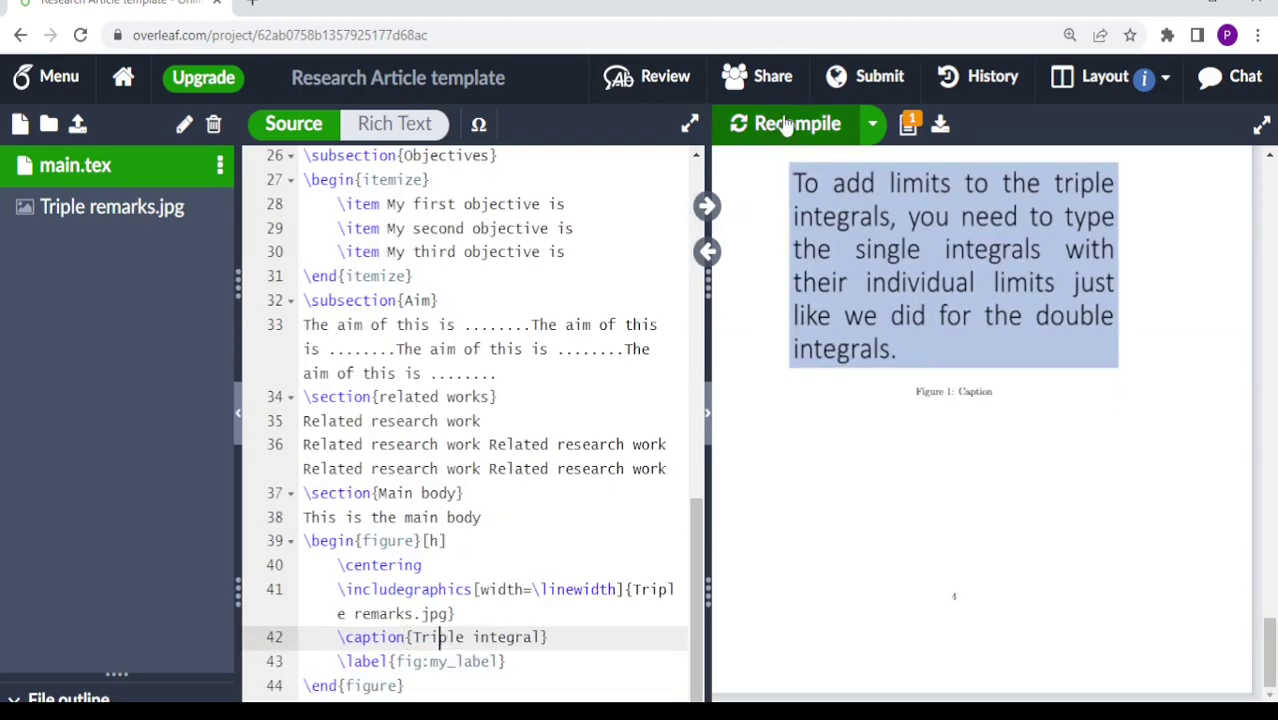
click(787, 123)
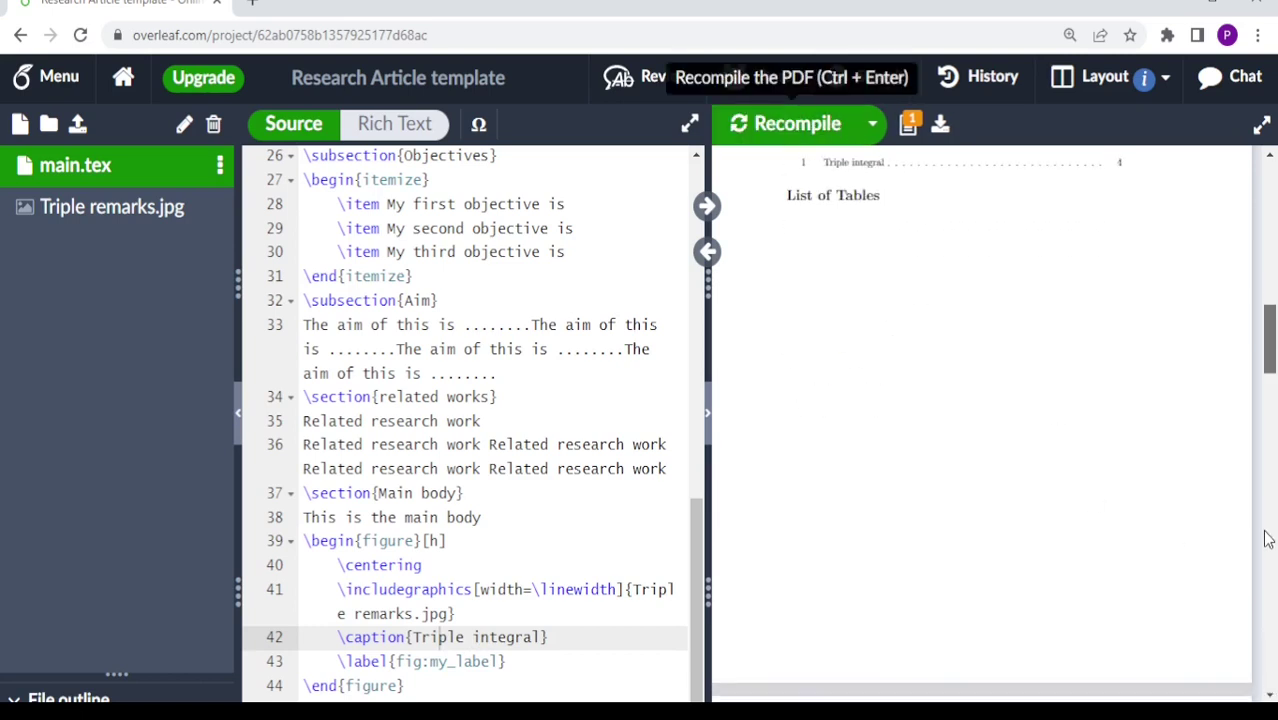
scroll(1266, 520, up, 3)
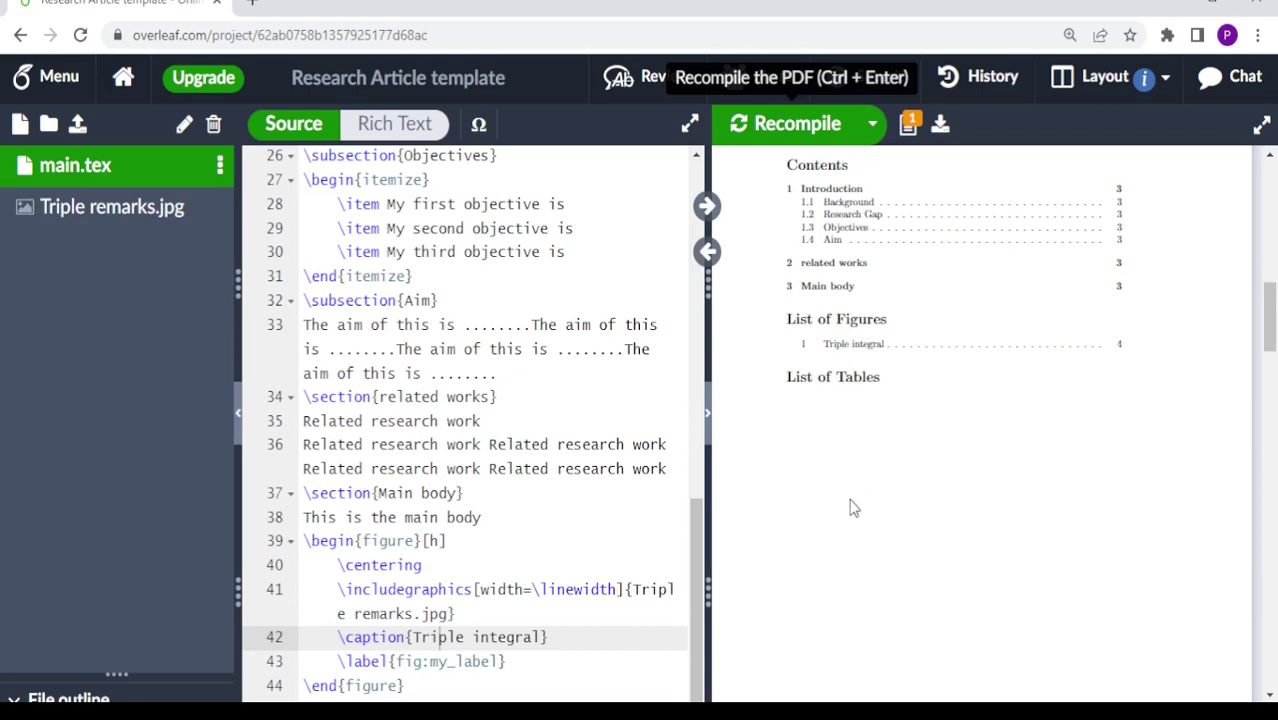
key(Down)
key(Down)
key(Down)
scroll(880, 430, down, 5)
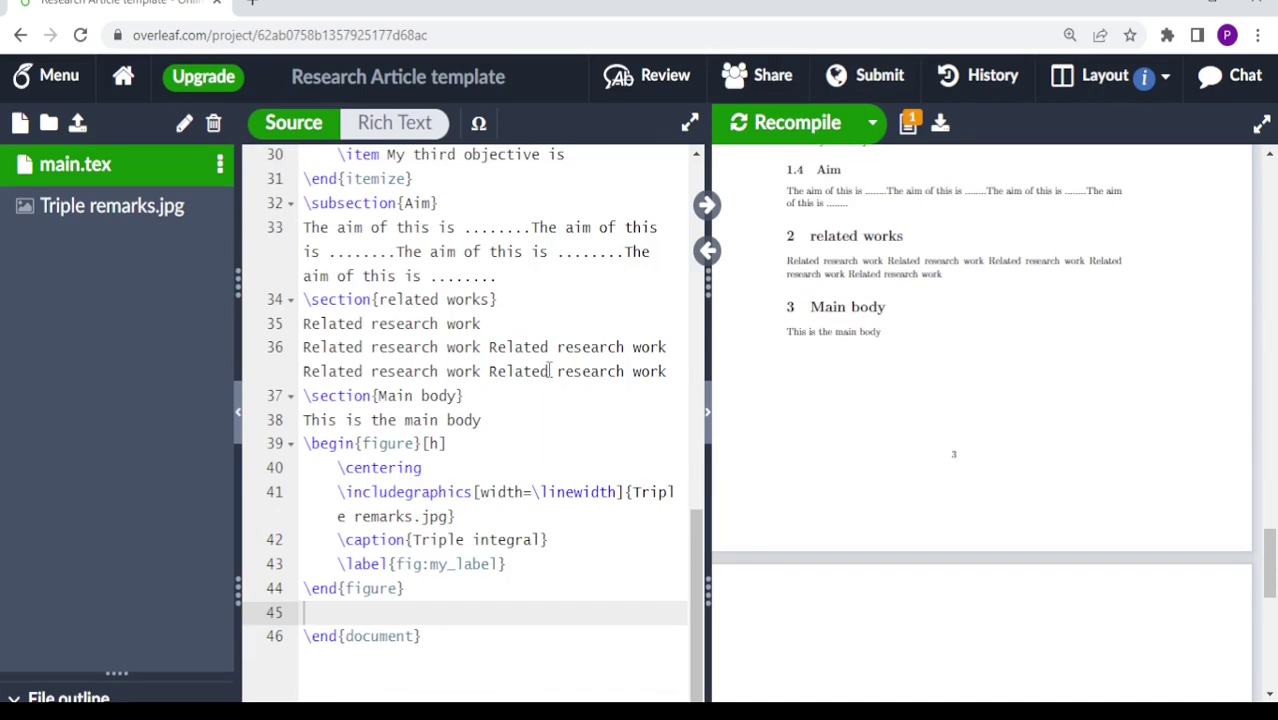
Step: Paste extra copies of 'This is the main body' onto line 38 and recompile
scroll(600, 420, up, 3)
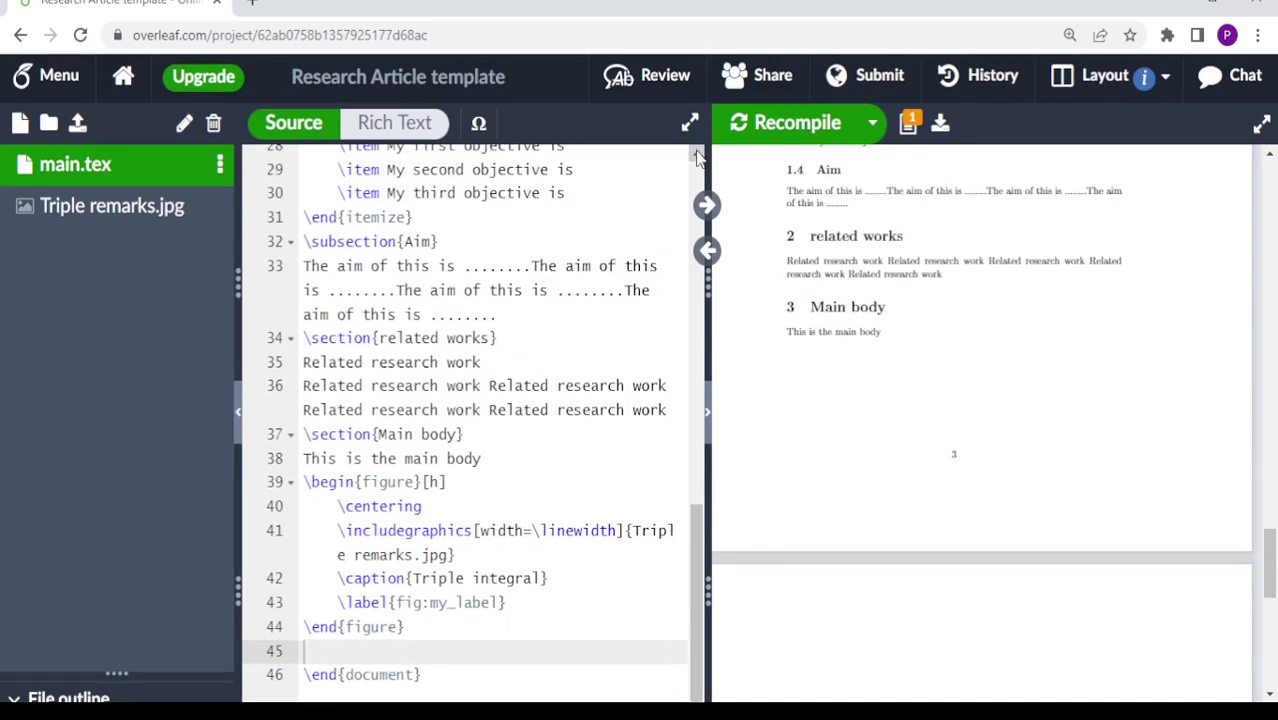
click(490, 491)
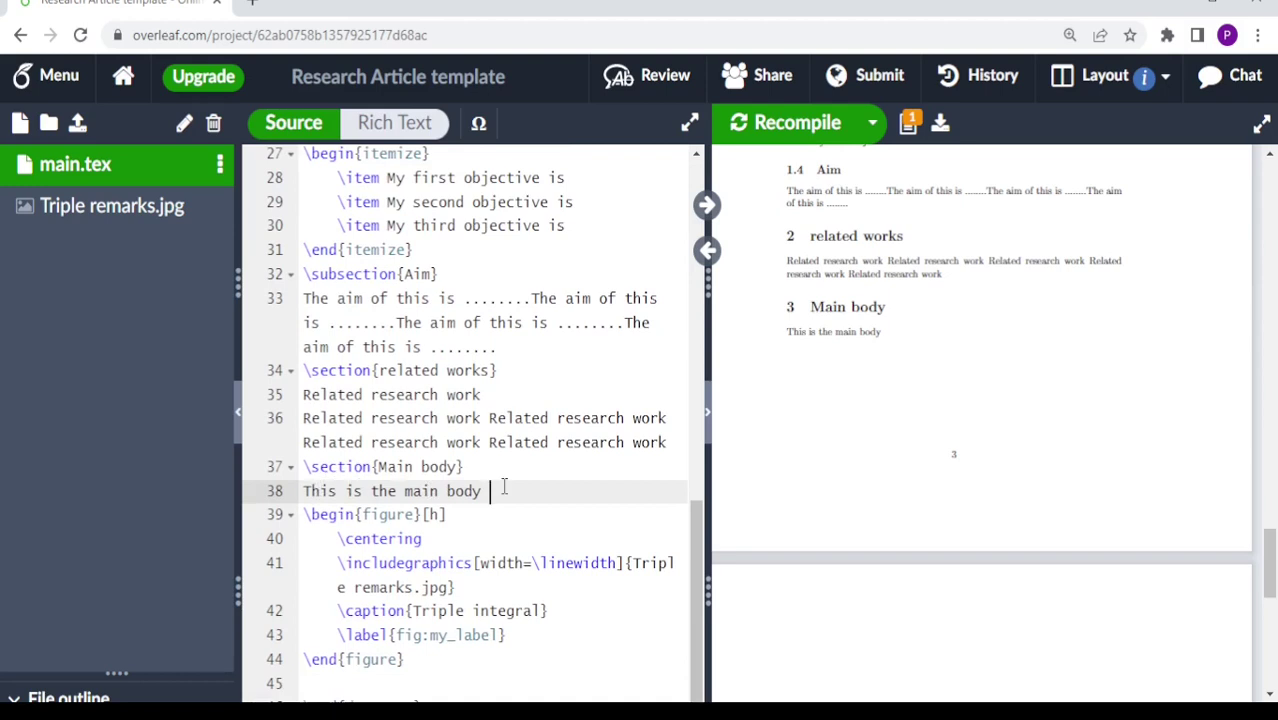
key(ctrl+v)
key(ctrl+v)
key(ctrl+v)
key(ctrl+v)
key(ctrl+v)
key(ctrl+v)
key(ctrl+v)
key(ctrl+v)
key(ctrl+v)
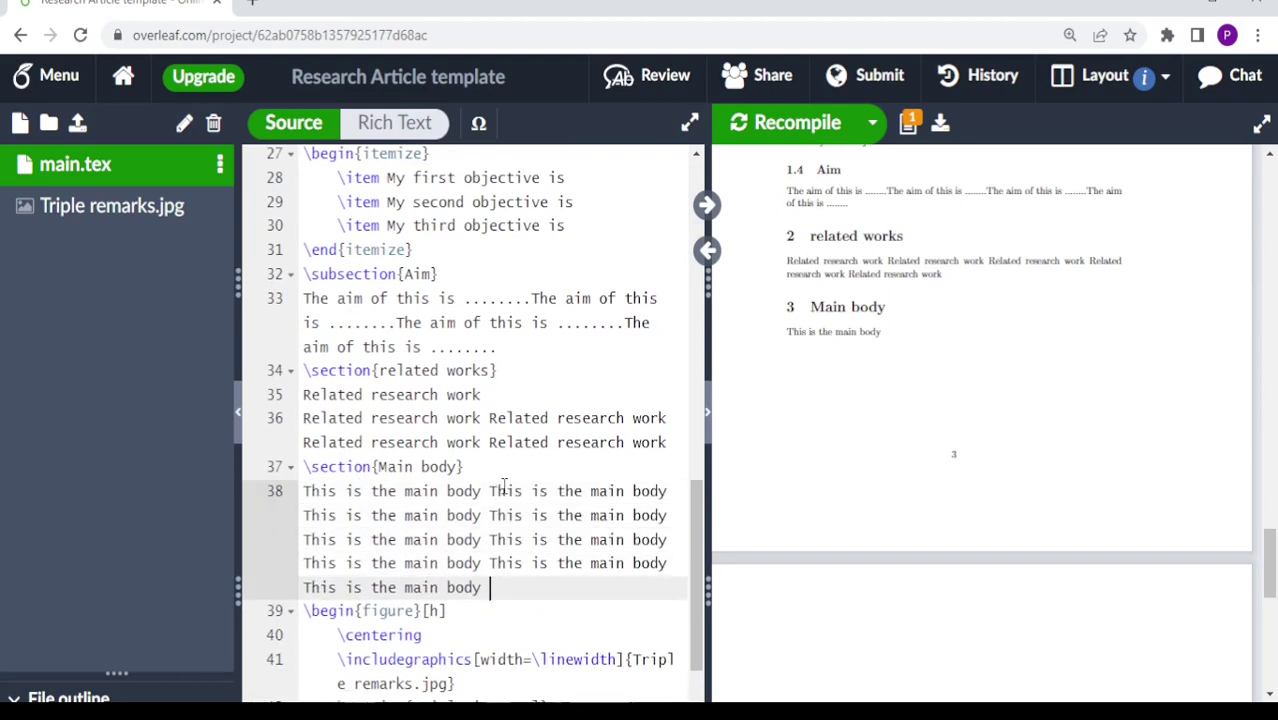
click(795, 124)
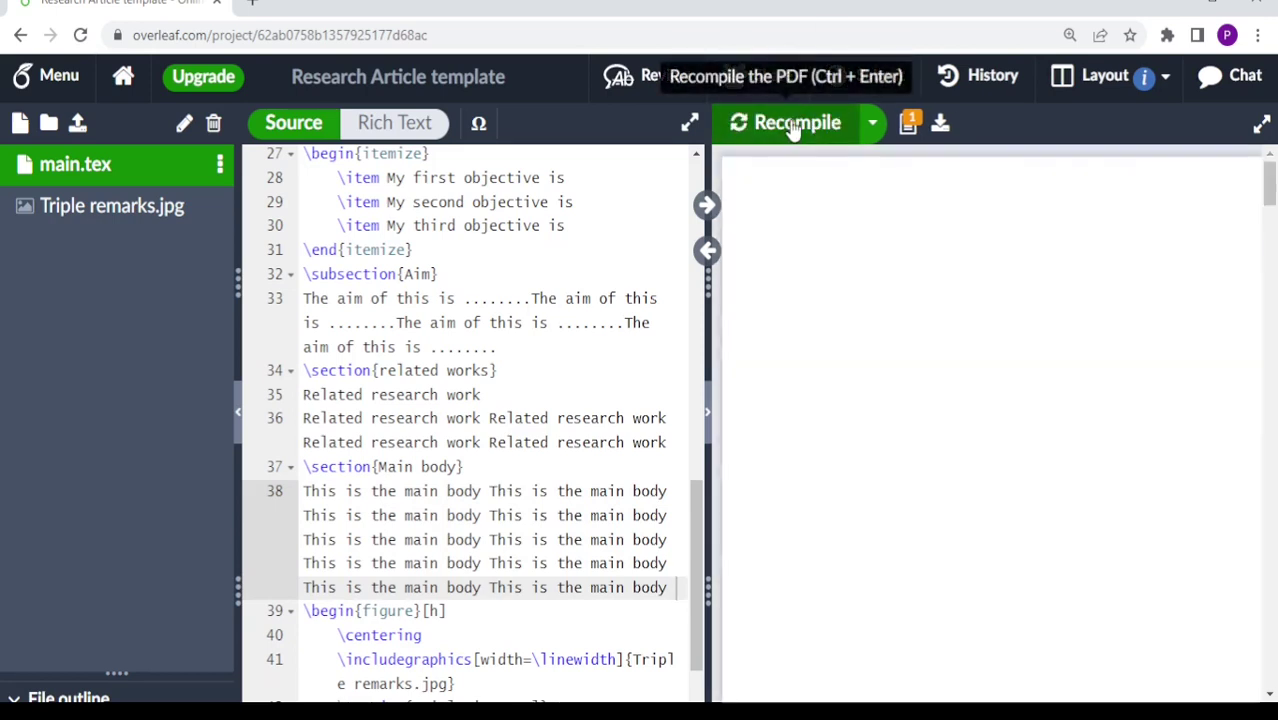
scroll(812, 635, down, 5)
scroll(697, 563, down, 2)
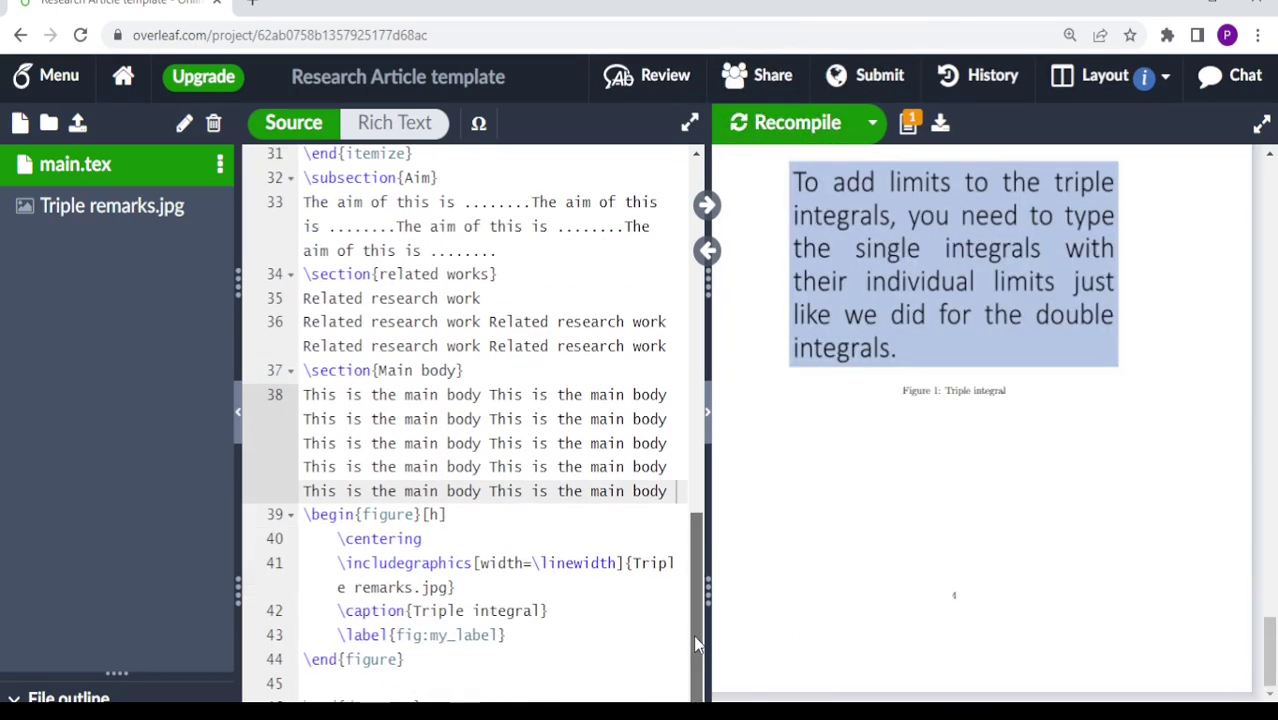
click(352, 684)
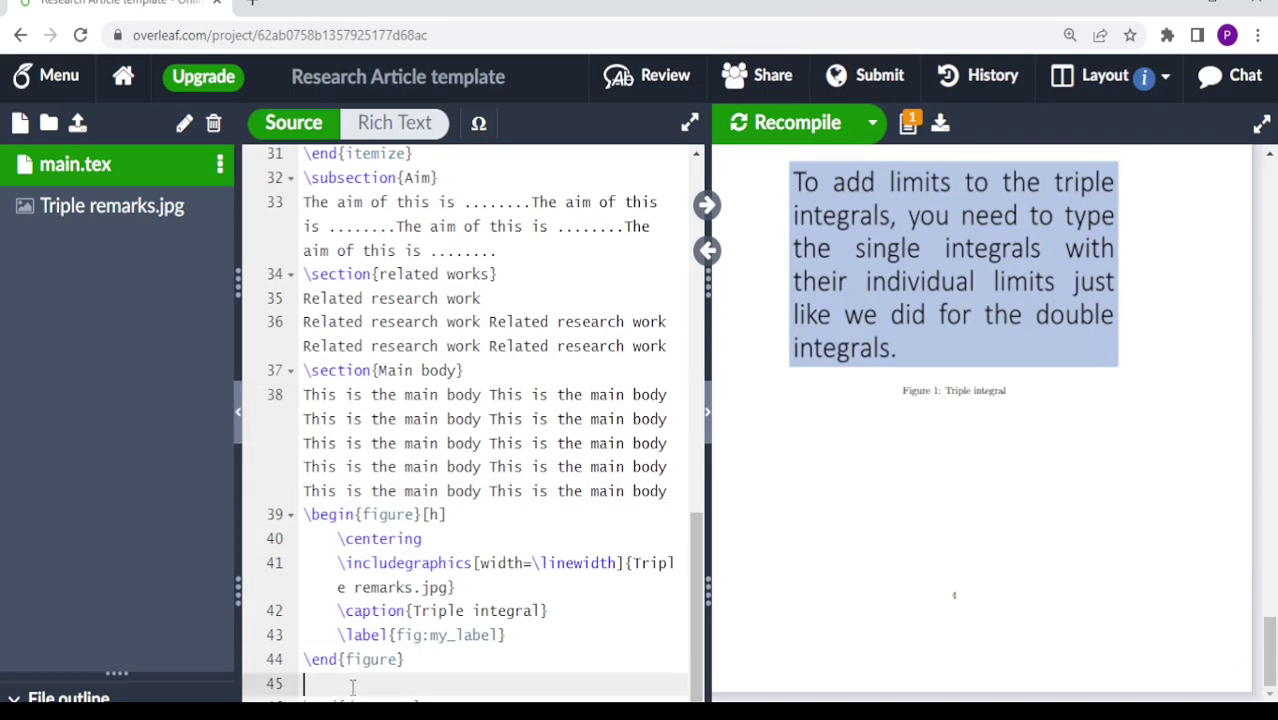
Step: Add \section{conclusion} with repeated 'This is our conclusion' sentences and recompile
text(\secti)
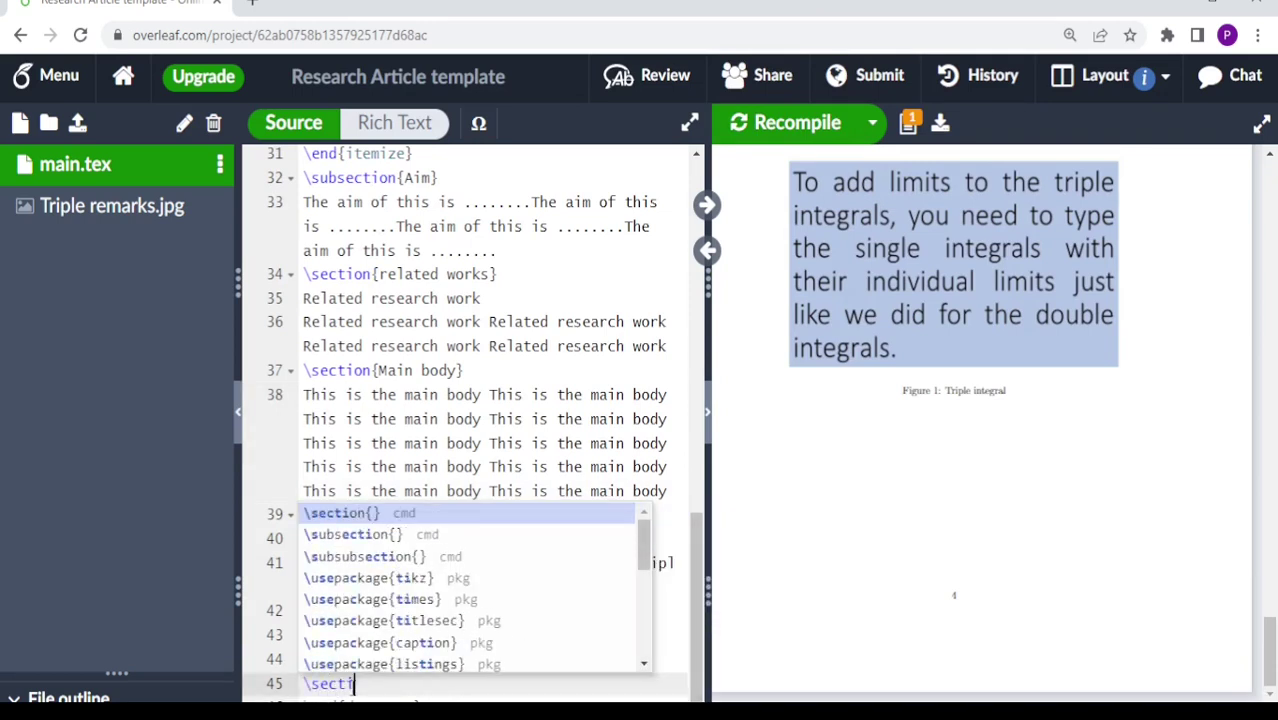
text(on{conclusion})
key(Return)
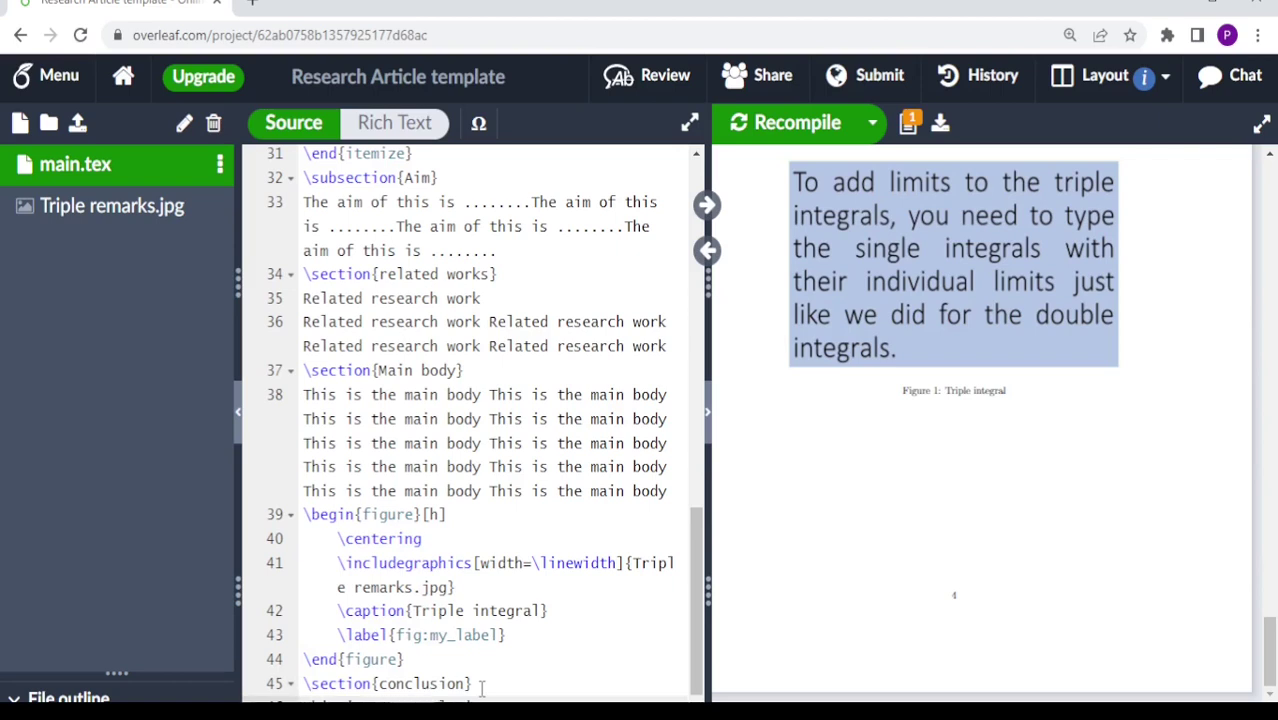
key(shift+Home)
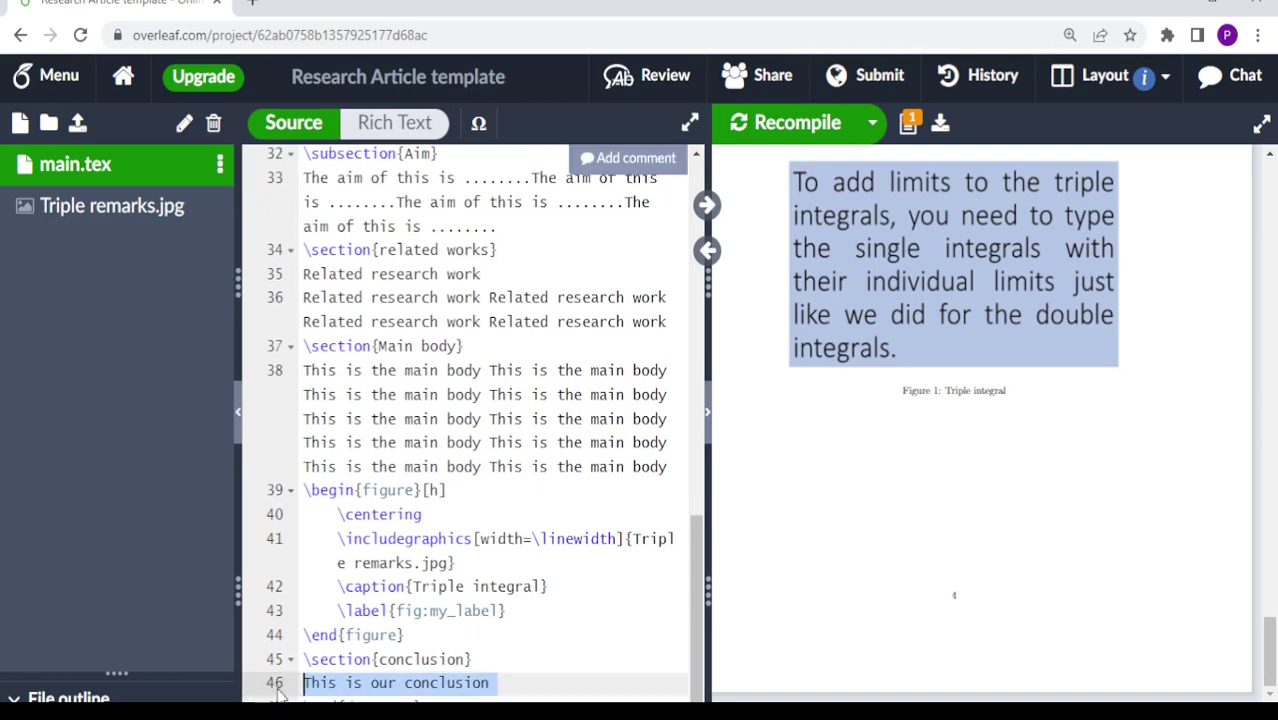
click(557, 684)
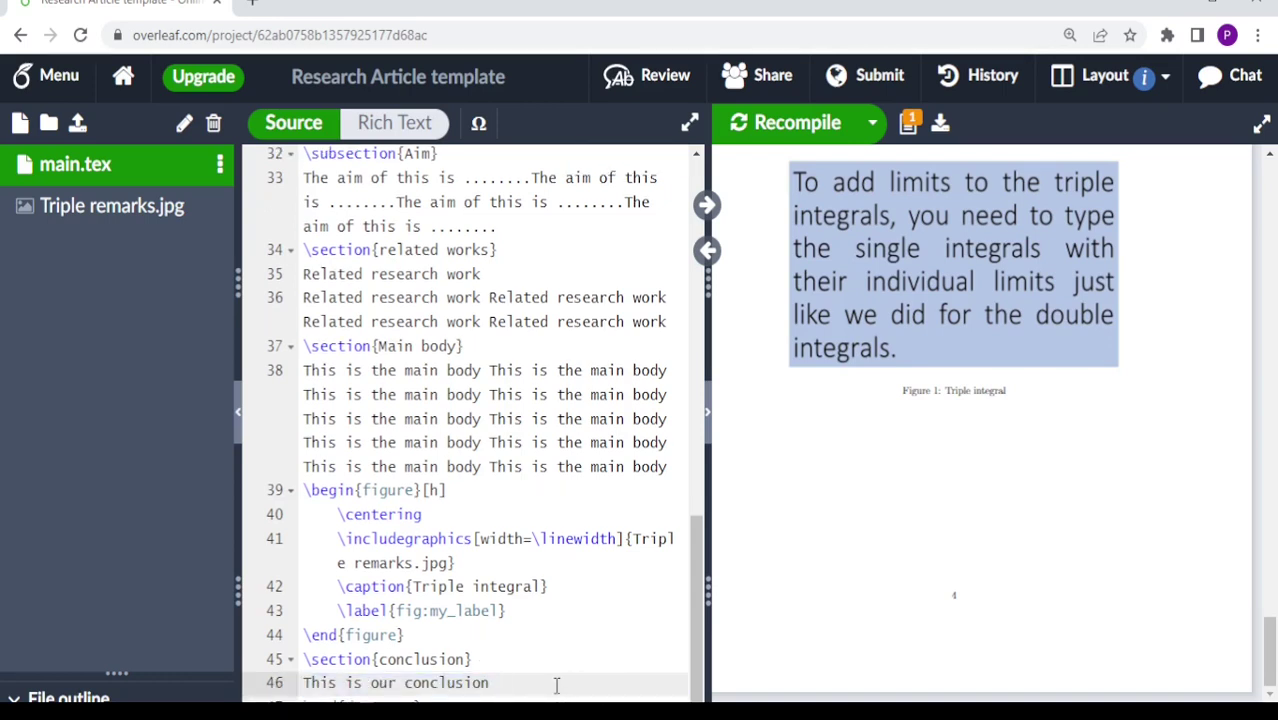
key(ctrl+v)
click(785, 128)
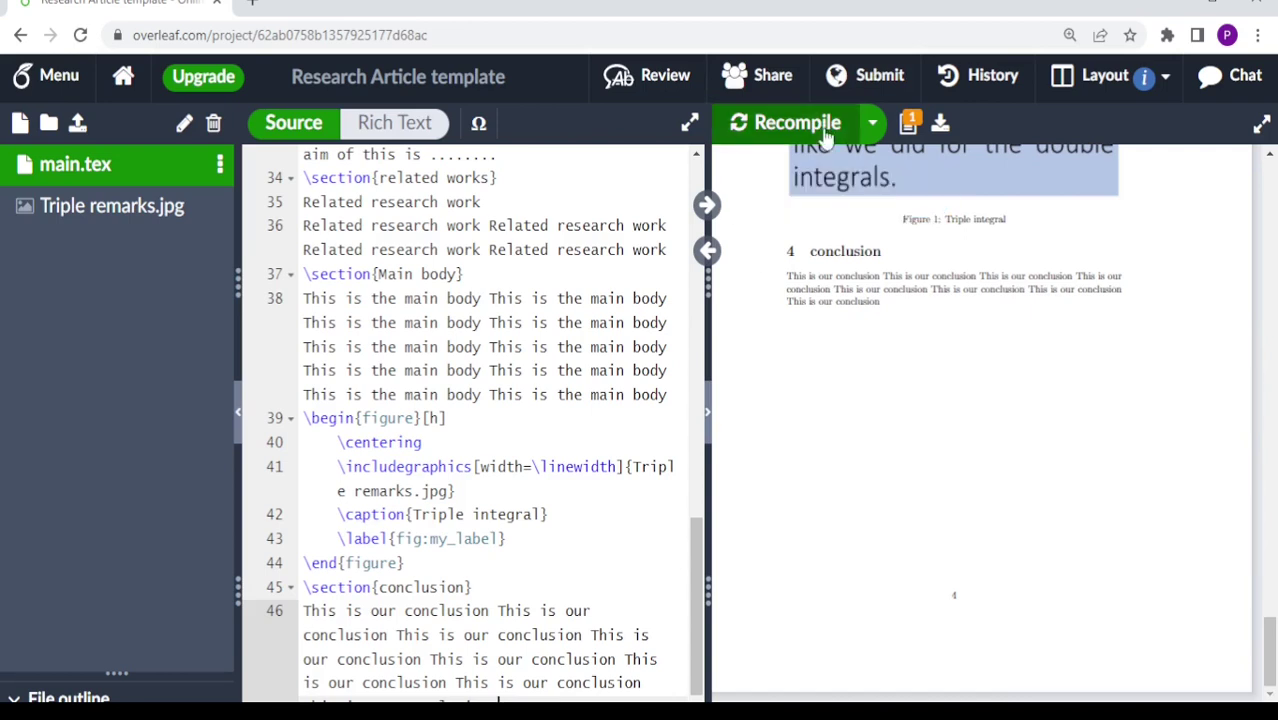
click(800, 135)
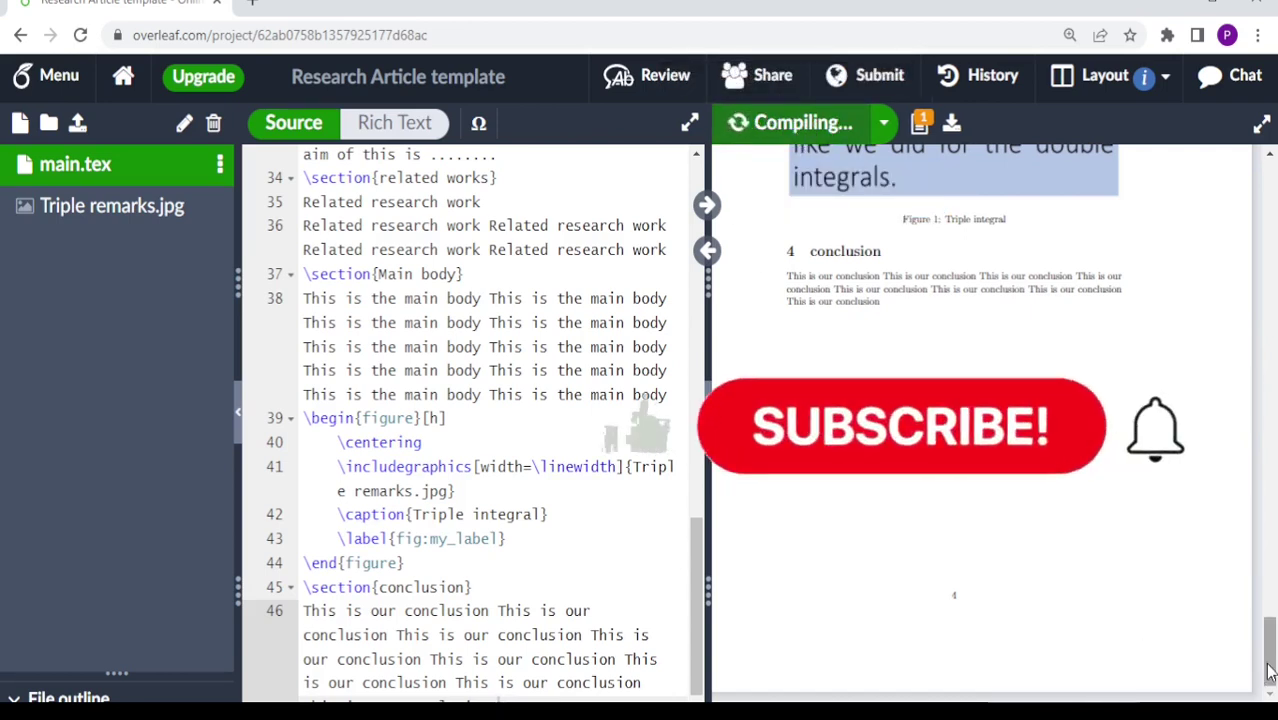